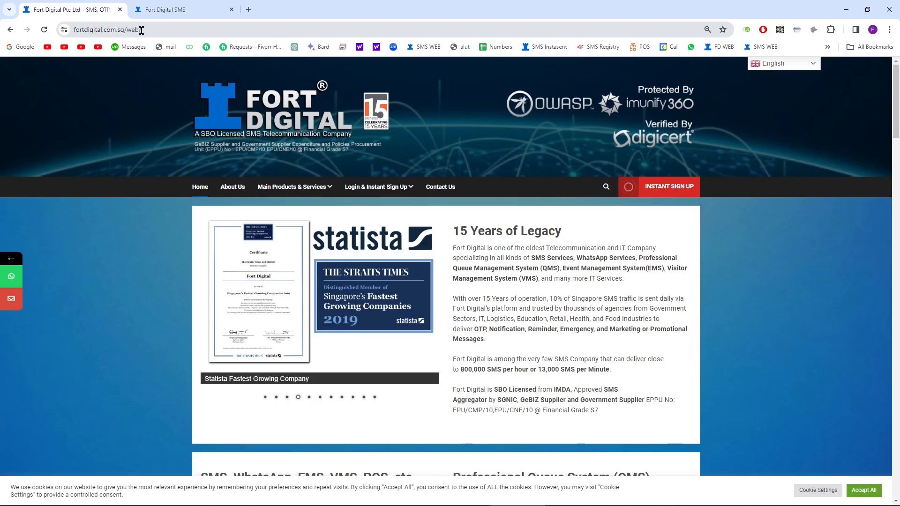
Step: Go from the Fort Digital website to the SMS & WhatsApp Portal login and sign in with the account username and password
{"action": "mouse_move", "coordinate": [378, 186]}
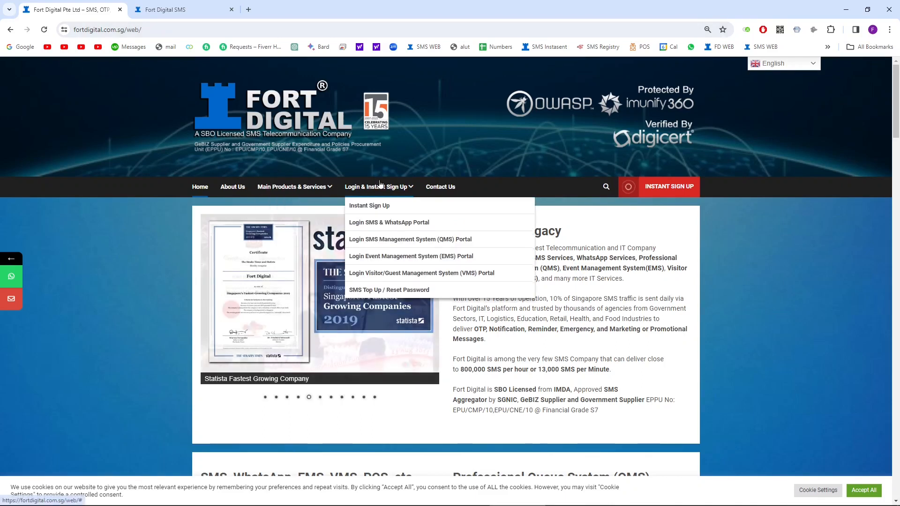
{"action": "left_click", "coordinate": [380, 226]}
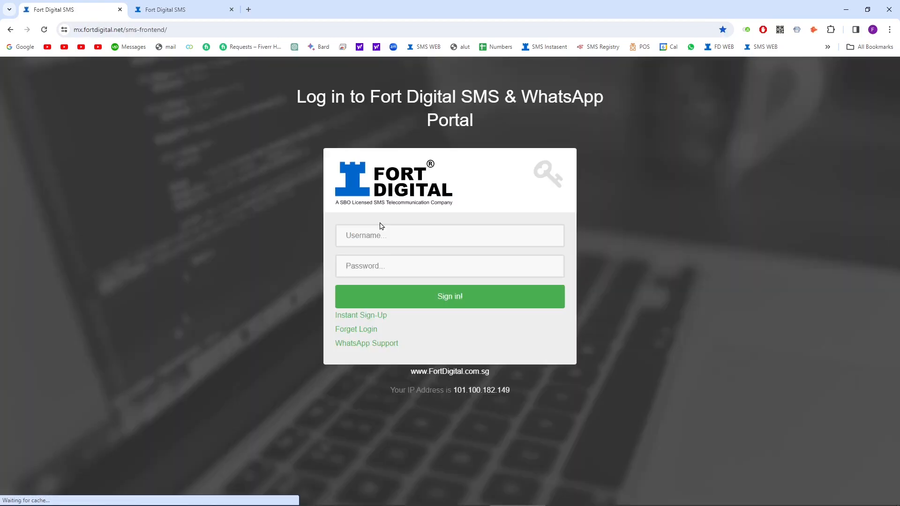
{"action": "left_click", "coordinate": [362, 234]}
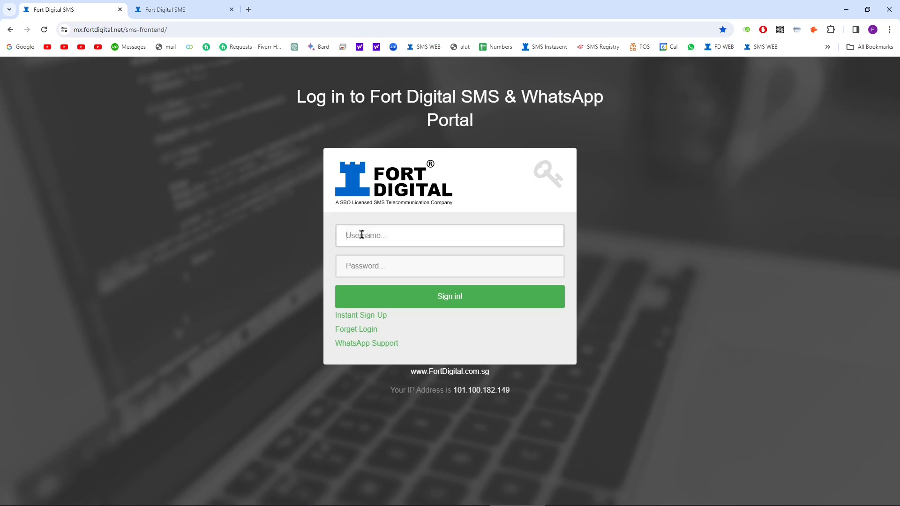
{"action": "type", "text": "test60"}
{"action": "left_click", "coordinate": [361, 259]}
{"action": "type", "text": "******"}
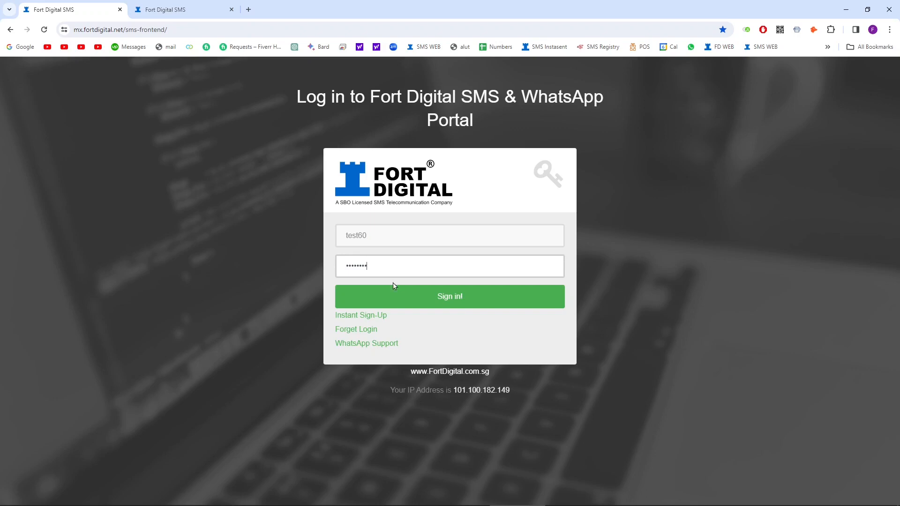
{"action": "left_click", "coordinate": [393, 291]}
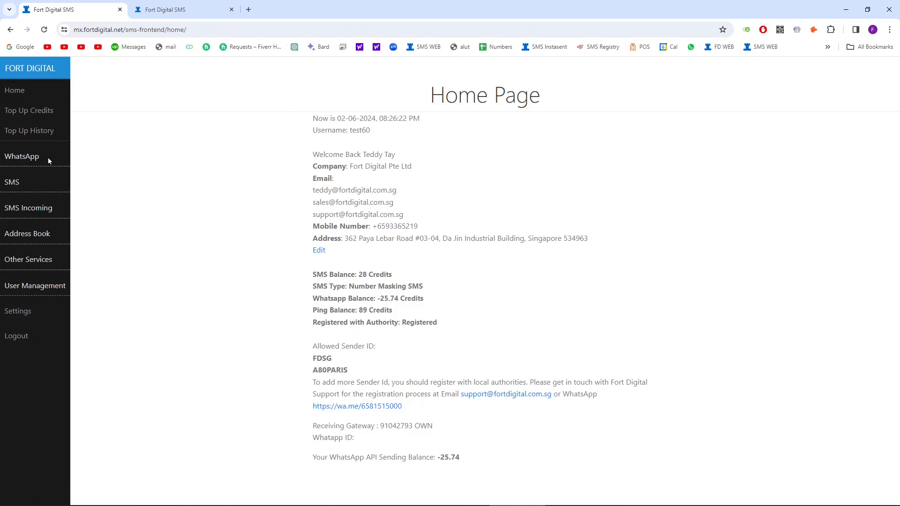
{"action": "left_click", "coordinate": [22, 158]}
{"action": "left_click", "coordinate": [20, 158]}
{"action": "left_click", "coordinate": [7, 181]}
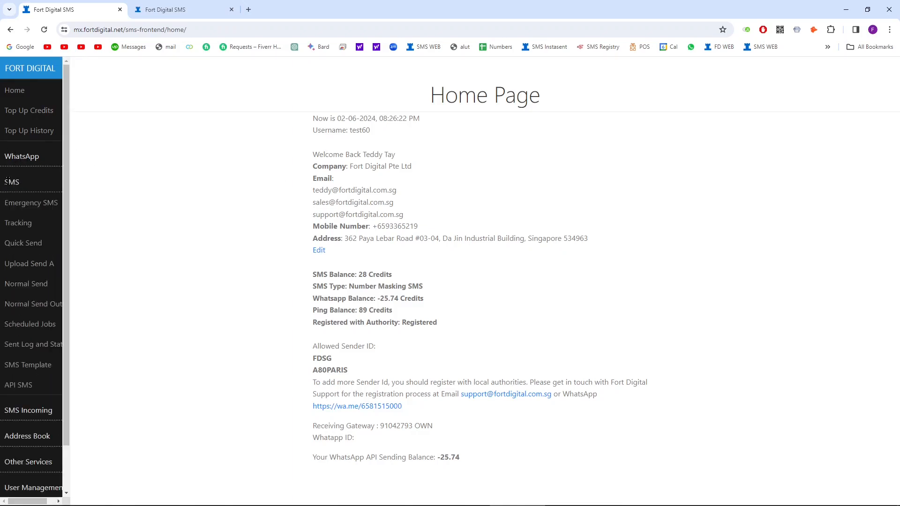
{"action": "left_click", "coordinate": [7, 181]}
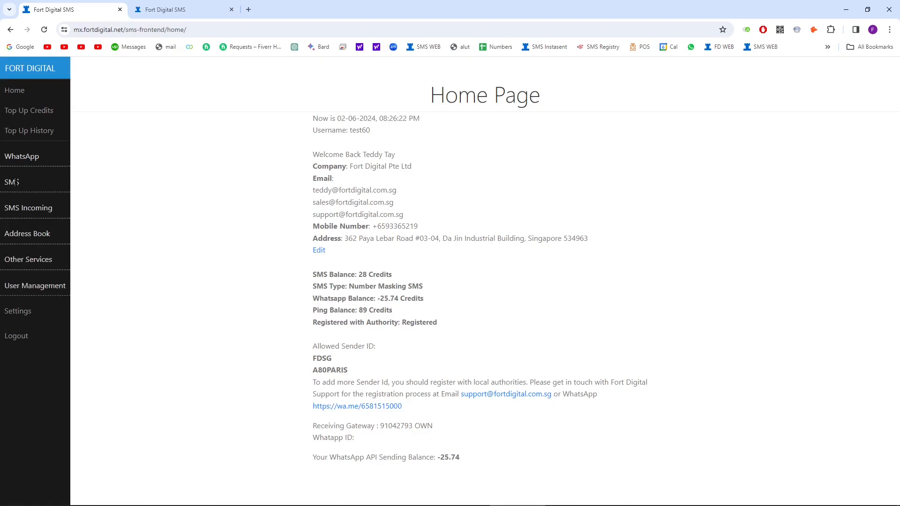
{"action": "left_click", "coordinate": [11, 181]}
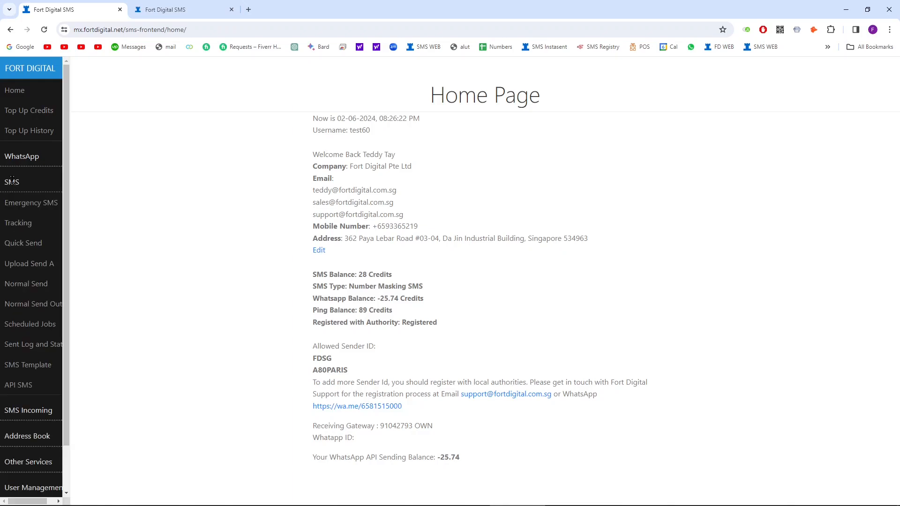
{"action": "left_click", "coordinate": [12, 182]}
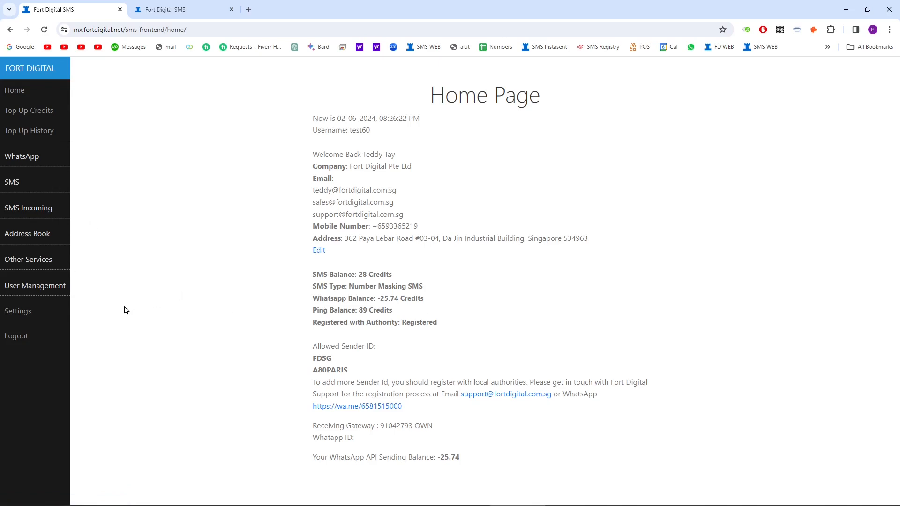
Step: Open Settings and scroll down to the 2 Factor Authentication (2FA) Login section
{"action": "left_click", "coordinate": [39, 312]}
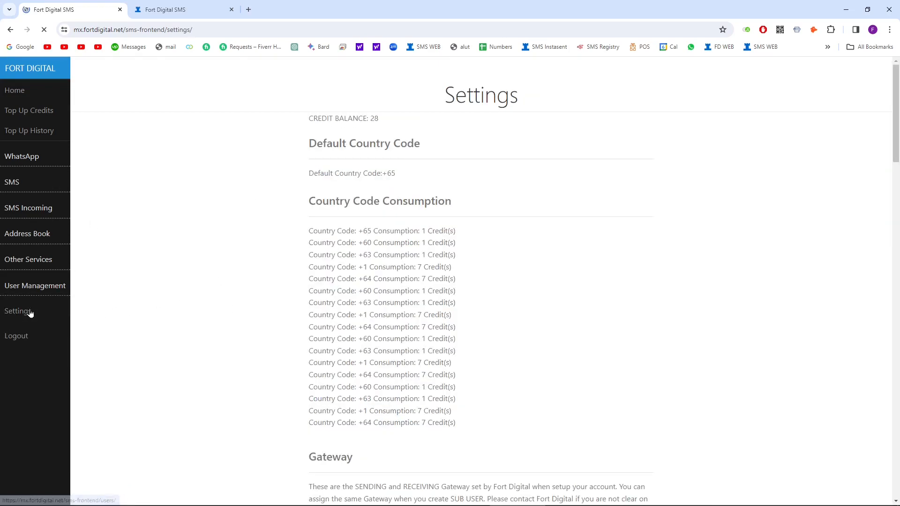
{"action": "scroll", "coordinate": [333, 259], "scroll_direction": "down", "scroll_amount": 10}
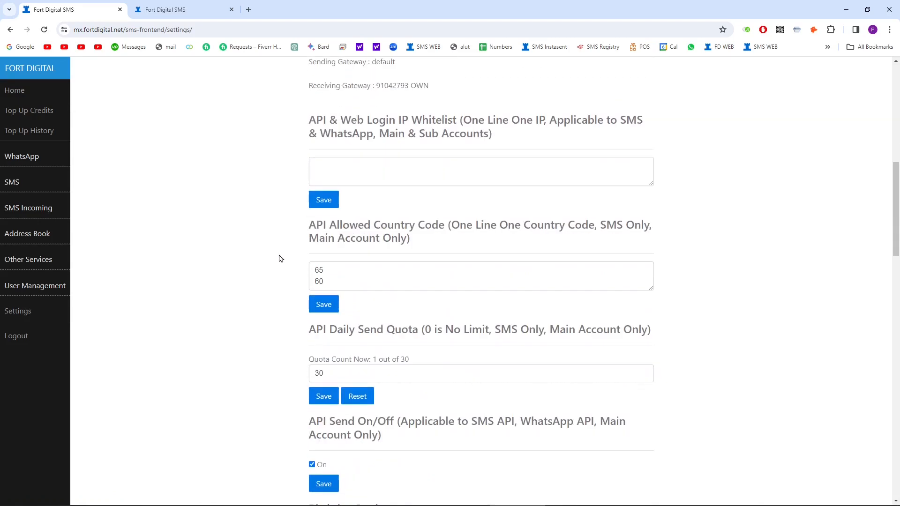
{"action": "scroll", "coordinate": [279, 255], "scroll_direction": "down", "scroll_amount": 12}
{"action": "scroll", "coordinate": [279, 256], "scroll_direction": "up", "scroll_amount": 2}
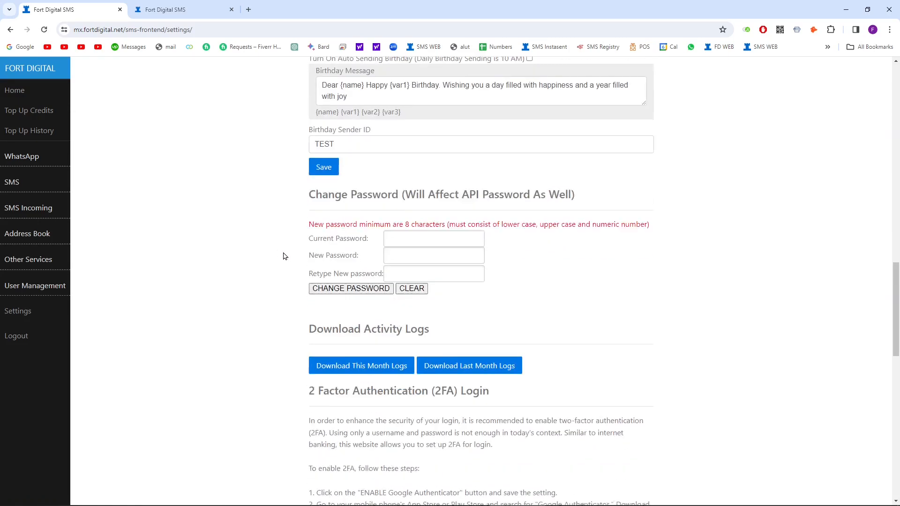
{"action": "scroll", "coordinate": [450, 282], "scroll_direction": "down", "scroll_amount": 2}
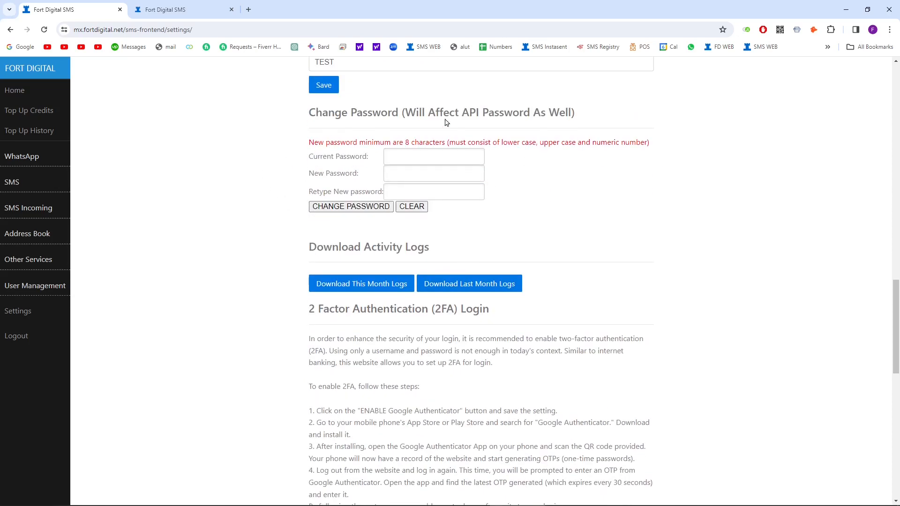
{"action": "scroll", "coordinate": [413, 234], "scroll_direction": "down", "scroll_amount": 4}
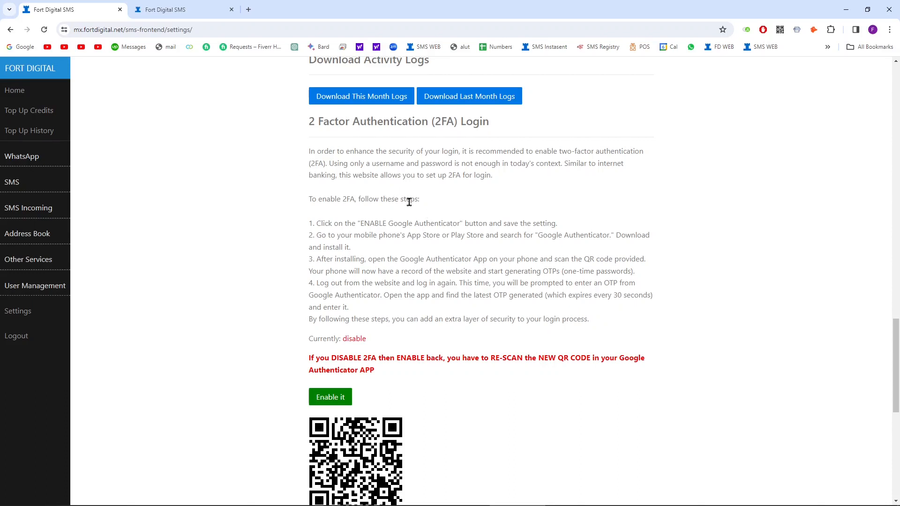
{"action": "scroll", "coordinate": [408, 206], "scroll_direction": "down", "scroll_amount": 3}
Step: Enable two-factor authentication login, acknowledge the confirmation alert, and log out
{"action": "left_click", "coordinate": [341, 258]}
{"action": "left_click", "coordinate": [530, 88]}
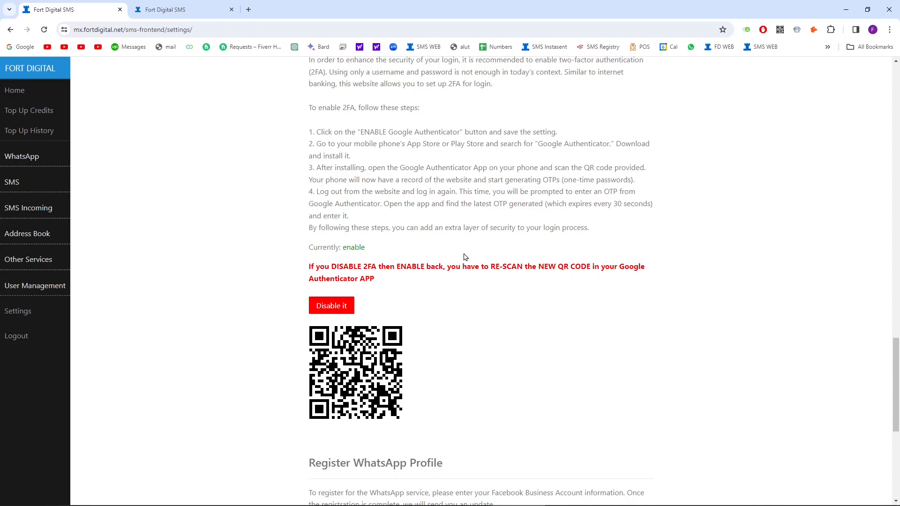
{"action": "left_click", "coordinate": [47, 334]}
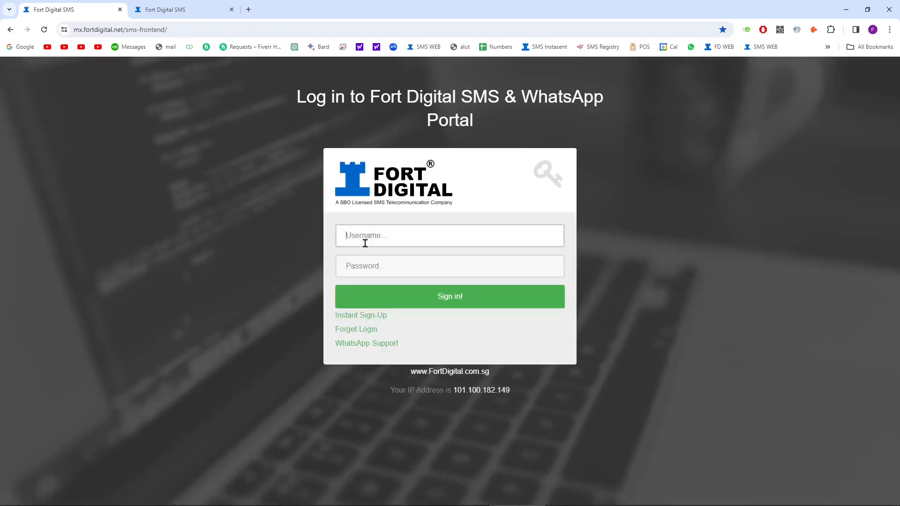
Step: Sign back in with username, password and Google Authenticator code, then go to Settings
{"action": "left_click", "coordinate": [365, 243]}
{"action": "type", "text": "test60"}
{"action": "left_click", "coordinate": [390, 276]}
{"action": "type", "text": "*"}
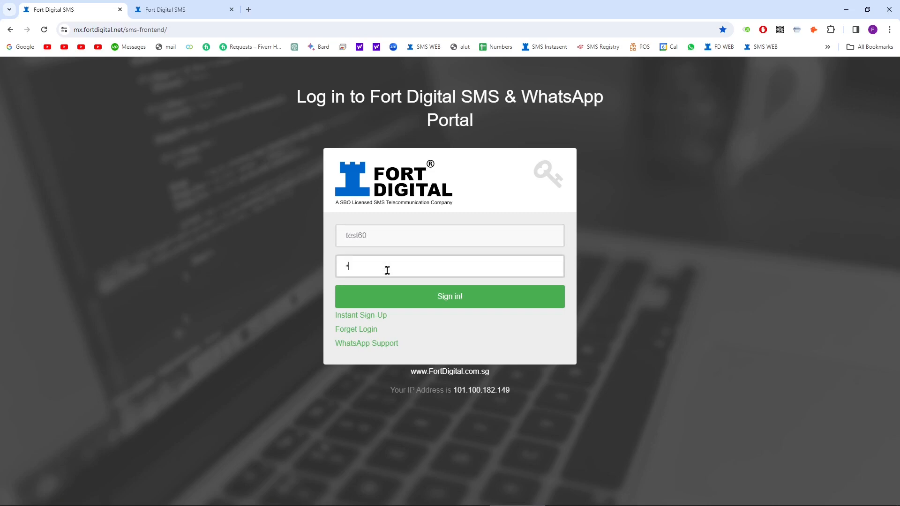
{"action": "type", "text": "*******"}
{"action": "left_click", "coordinate": [370, 306]}
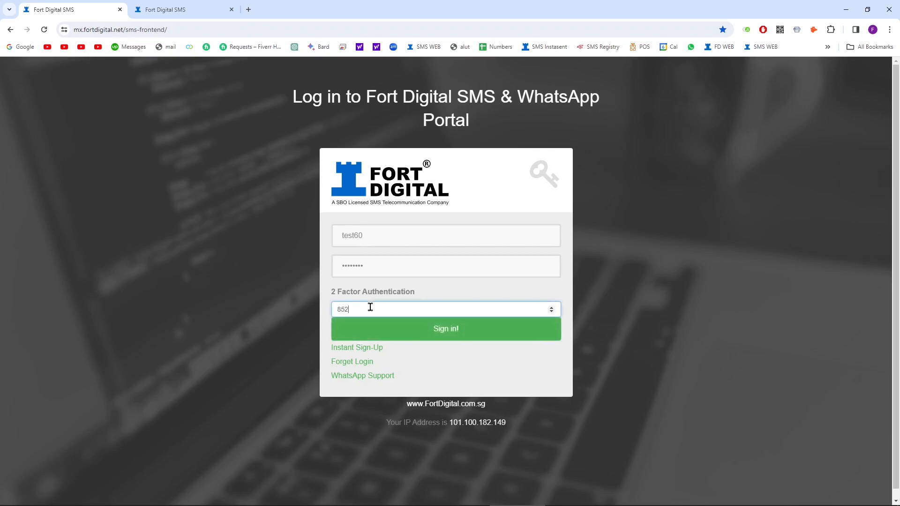
{"action": "left_click", "coordinate": [417, 327]}
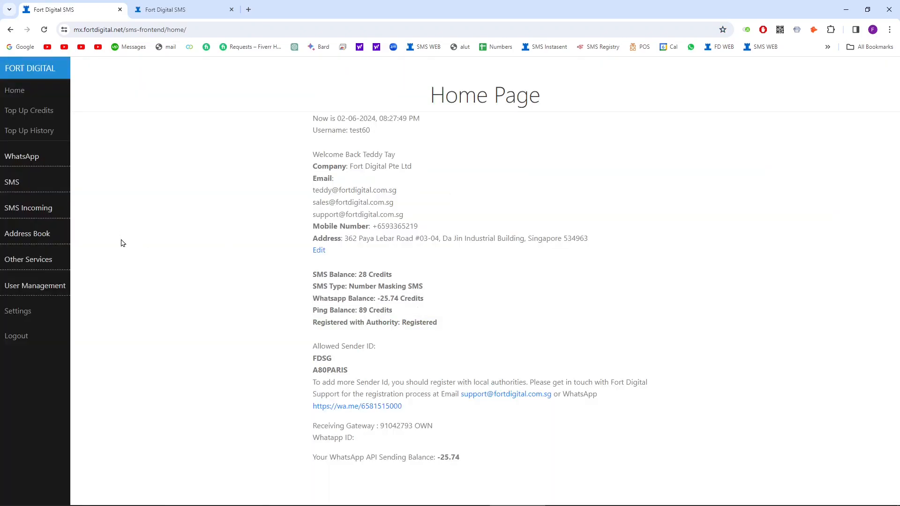
{"action": "left_click", "coordinate": [53, 311]}
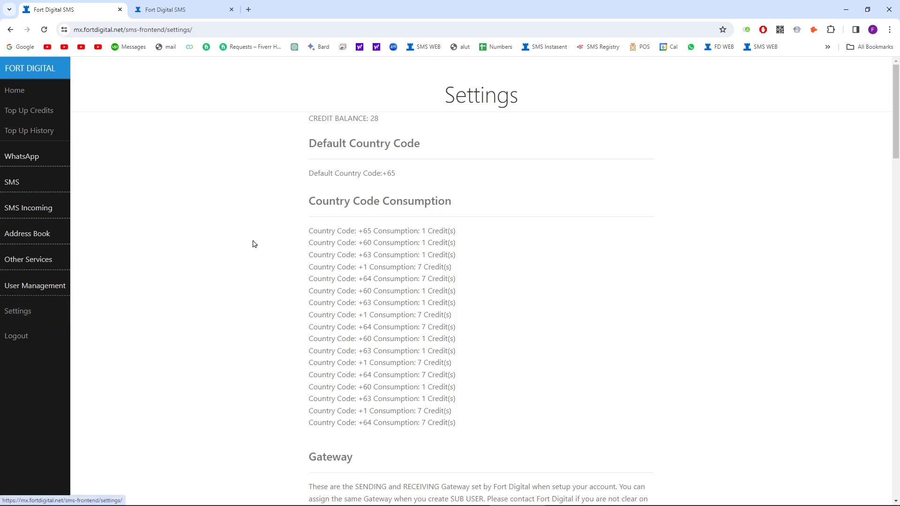
Step: Type a trial address '5.' into the IP Whitelist box, then clear it so the whitelist stays empty
{"action": "scroll", "coordinate": [255, 243], "scroll_direction": "down", "scroll_amount": 4}
{"action": "scroll", "coordinate": [258, 243], "scroll_direction": "down", "scroll_amount": 3}
{"action": "scroll", "coordinate": [249, 233], "scroll_direction": "down", "scroll_amount": 1}
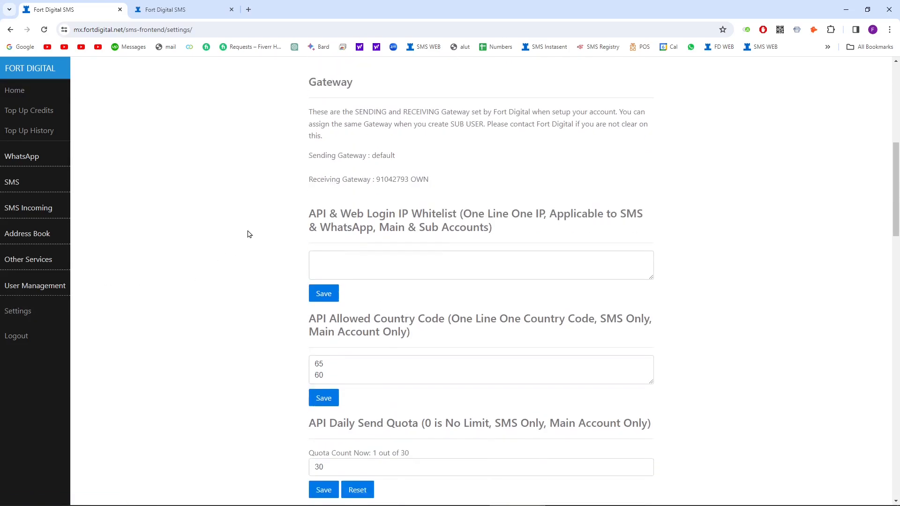
{"action": "left_click", "coordinate": [331, 260]}
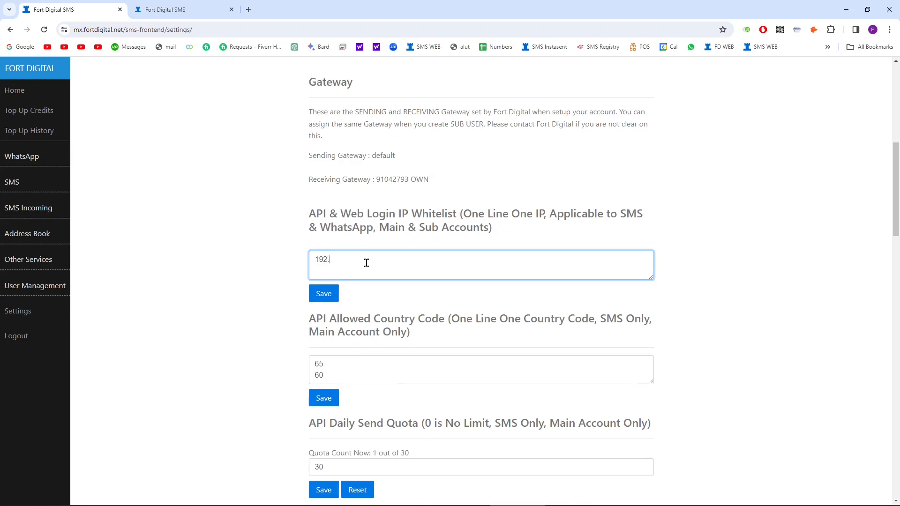
{"action": "type", "text": "5.21"}
{"action": "key", "text": "ctrl+a"}
{"action": "key", "text": "BackSpace"}
{"action": "scroll", "coordinate": [373, 264], "scroll_direction": "down", "scroll_amount": 1}
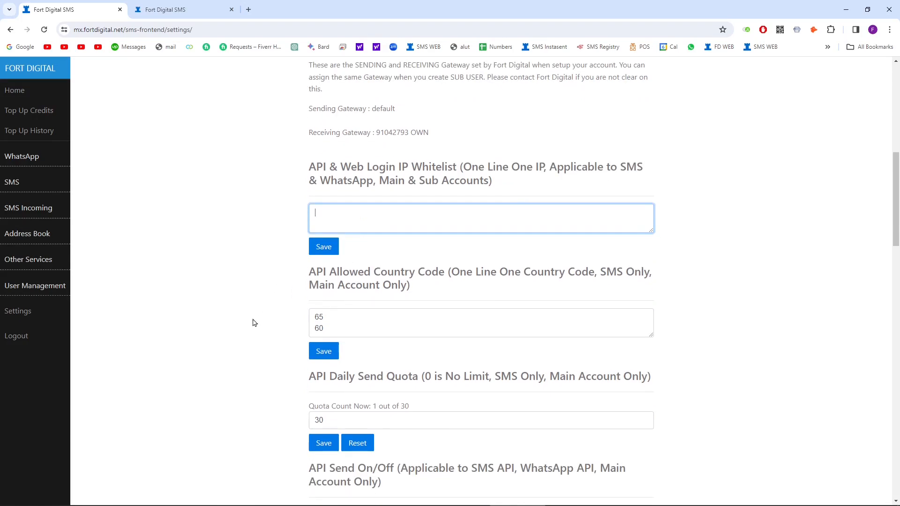
{"action": "left_click", "coordinate": [366, 325]}
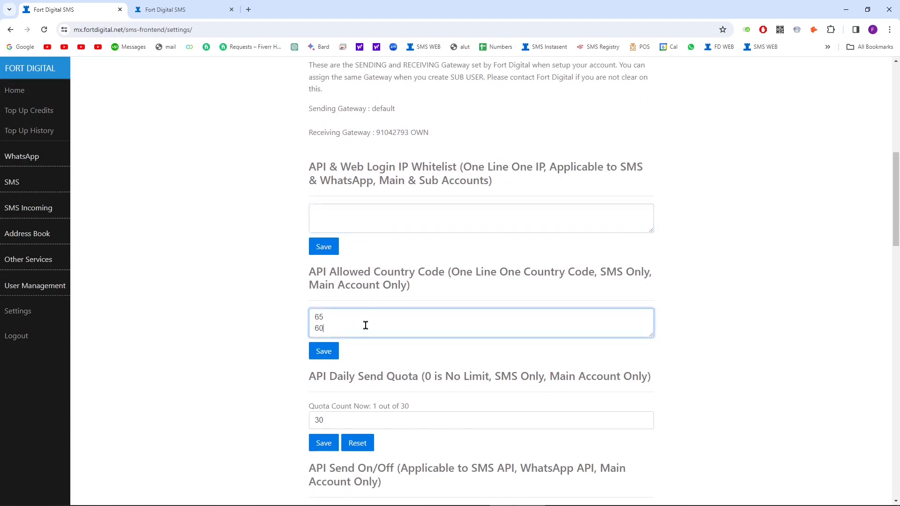
{"action": "left_click_drag", "start_coordinate": [309, 272], "coordinate": [332, 272]}
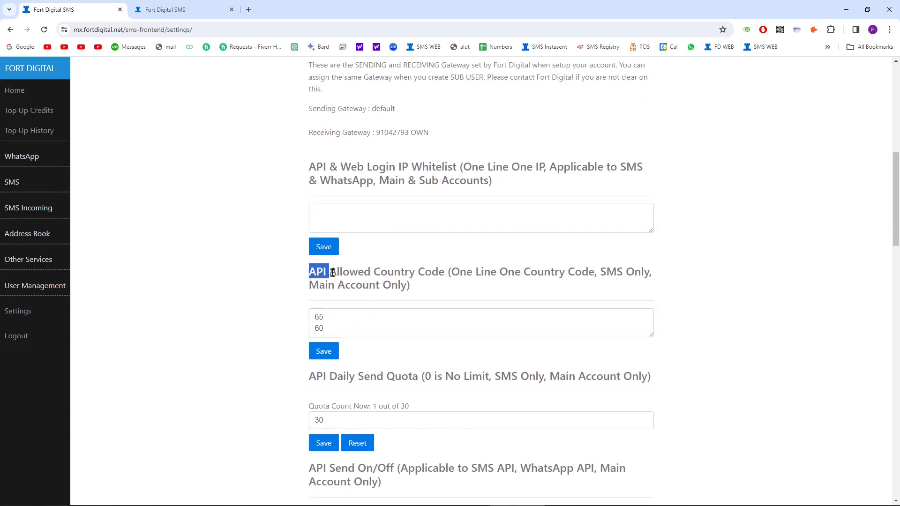
{"action": "left_click", "coordinate": [338, 322]}
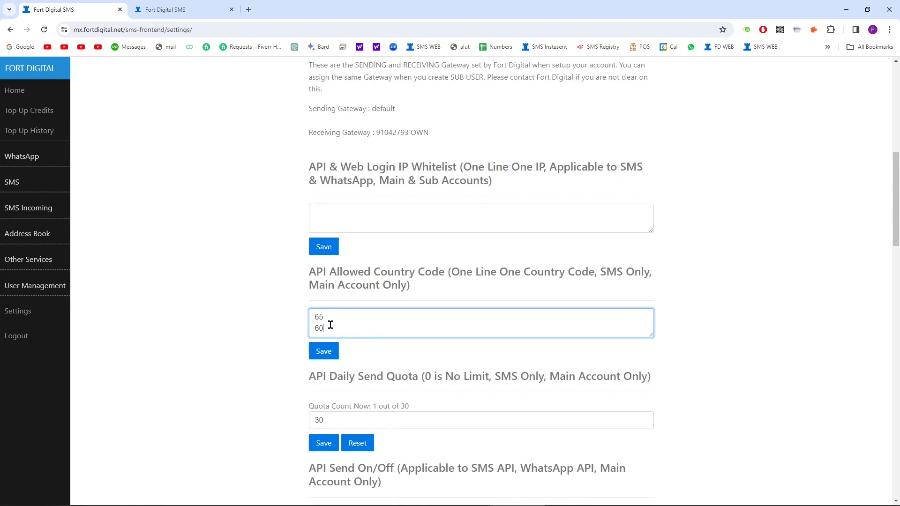
{"action": "left_click", "coordinate": [293, 322]}
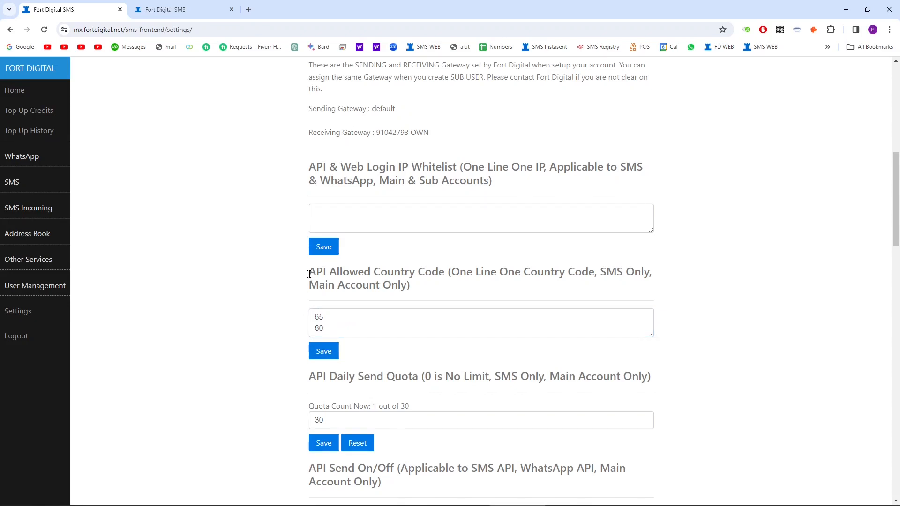
{"action": "double_click", "coordinate": [318, 318]}
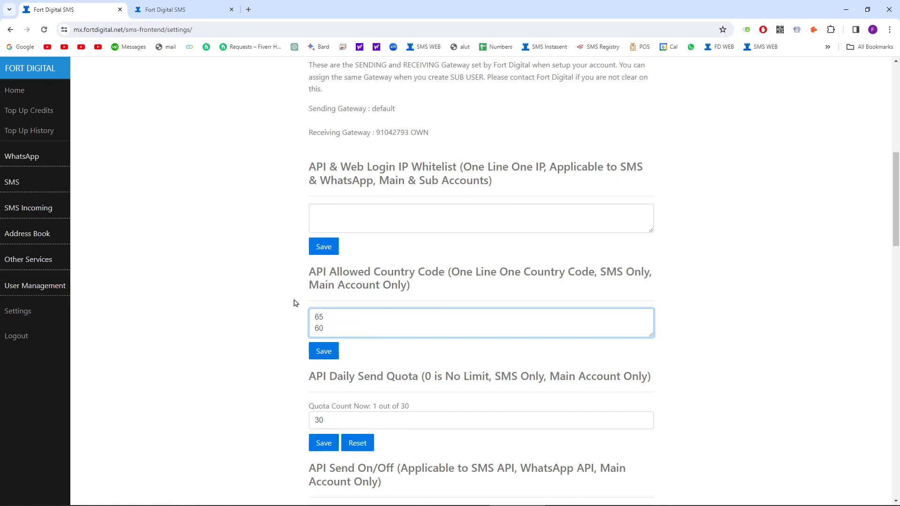
{"action": "scroll", "coordinate": [311, 300], "scroll_direction": "down", "scroll_amount": 1}
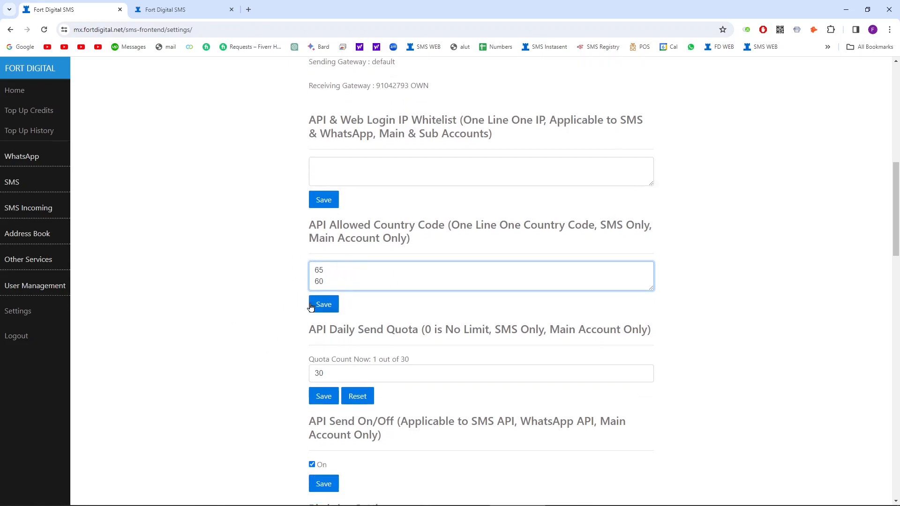
{"action": "scroll", "coordinate": [311, 307], "scroll_direction": "down", "scroll_amount": 1}
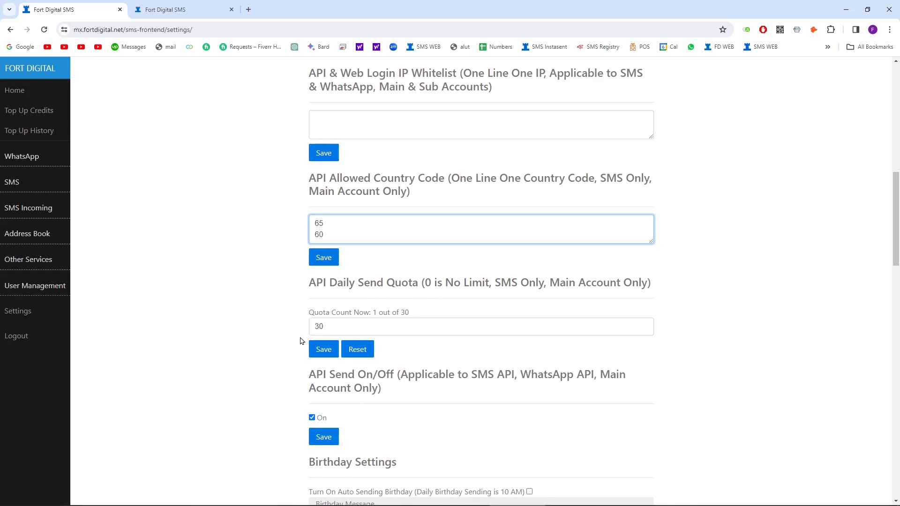
Step: Turn API Send off, save, then switch it back on so API sending stays enabled
{"action": "left_click", "coordinate": [331, 326]}
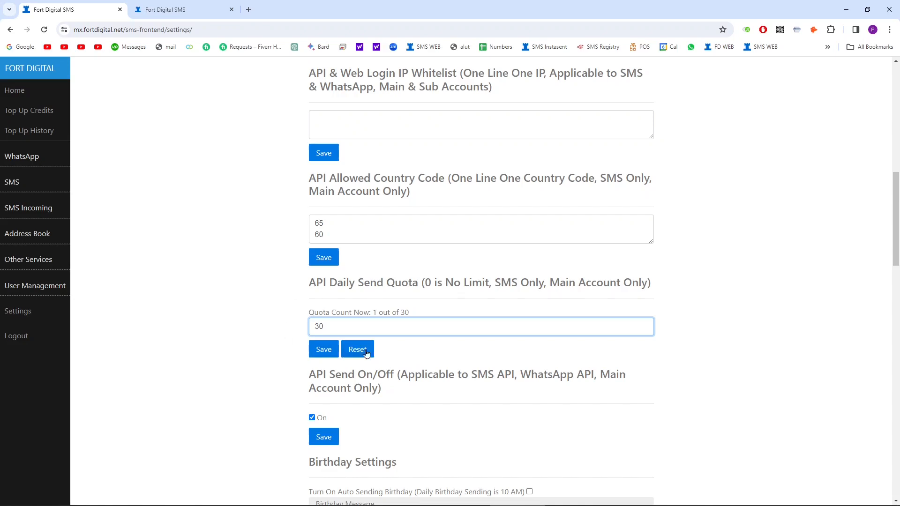
{"action": "scroll", "coordinate": [290, 326], "scroll_direction": "down", "scroll_amount": 1}
{"action": "scroll", "coordinate": [284, 325], "scroll_direction": "down", "scroll_amount": 1}
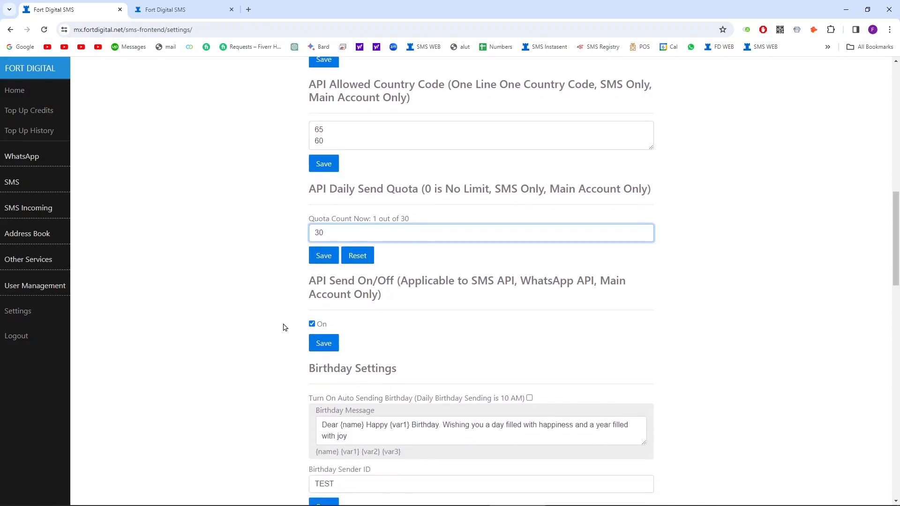
{"action": "left_click_drag", "start_coordinate": [308, 281], "coordinate": [360, 279]}
{"action": "left_click", "coordinate": [399, 291]}
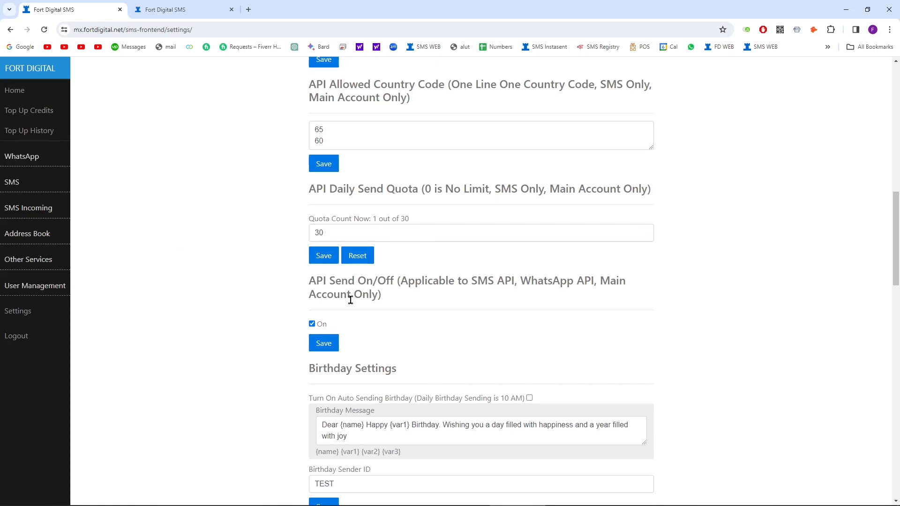
{"action": "left_click", "coordinate": [311, 324]}
{"action": "left_click", "coordinate": [326, 344]}
{"action": "left_click", "coordinate": [312, 325]}
{"action": "left_click_drag", "start_coordinate": [309, 284], "coordinate": [328, 283]}
{"action": "left_click", "coordinate": [337, 295]}
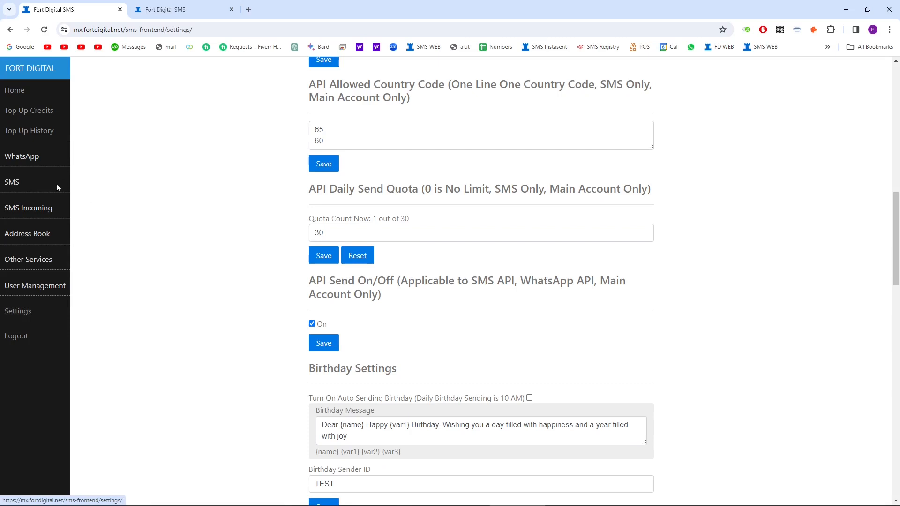
Step: Expand the SMS send options in the sidebar and bring up the Word explainer document
{"action": "left_click", "coordinate": [32, 187]}
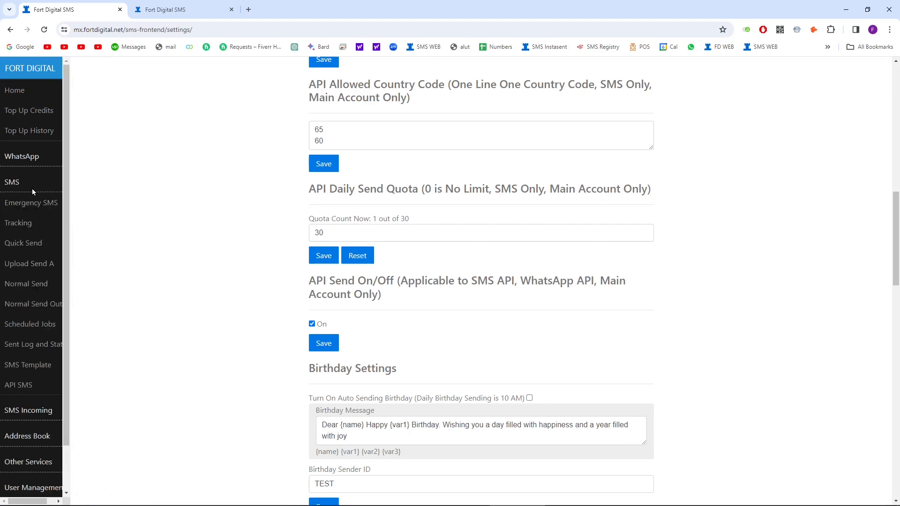
{"action": "left_click", "coordinate": [21, 157]}
{"action": "left_click", "coordinate": [17, 157]}
{"action": "left_click", "coordinate": [129, 499]}
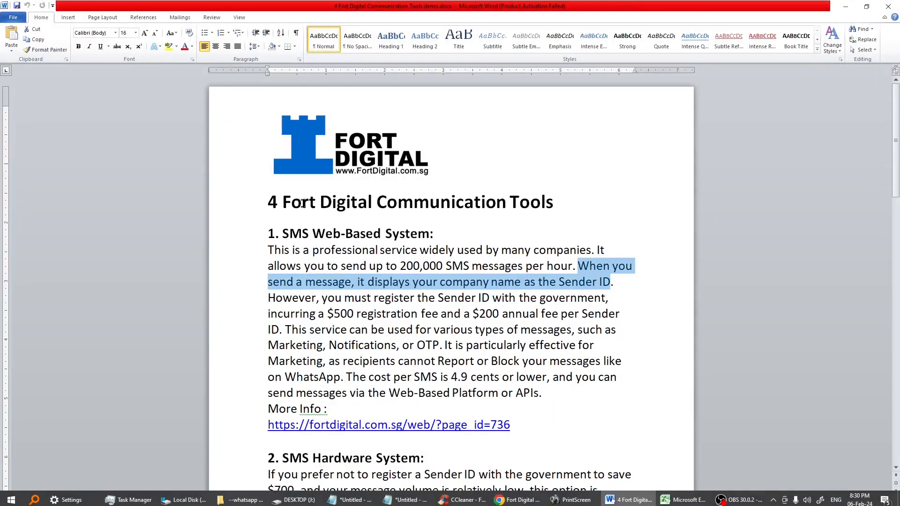
Step: Scroll through the '4 Fort Digital Communication Tools' document, then minimize Word to return to the portal
{"action": "left_click", "coordinate": [308, 265]}
{"action": "scroll", "coordinate": [308, 264], "scroll_direction": "down", "scroll_amount": 15}
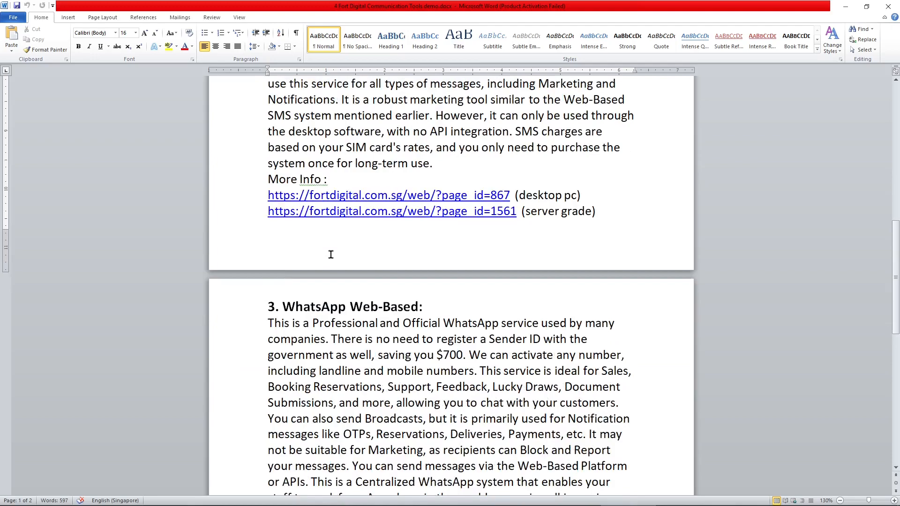
{"action": "scroll", "coordinate": [331, 254], "scroll_direction": "up", "scroll_amount": 15}
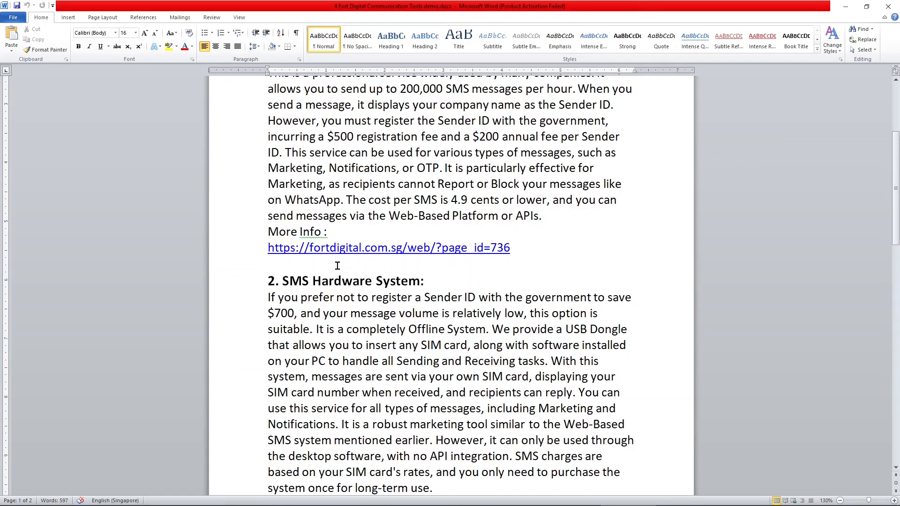
{"action": "left_click", "coordinate": [845, 7]}
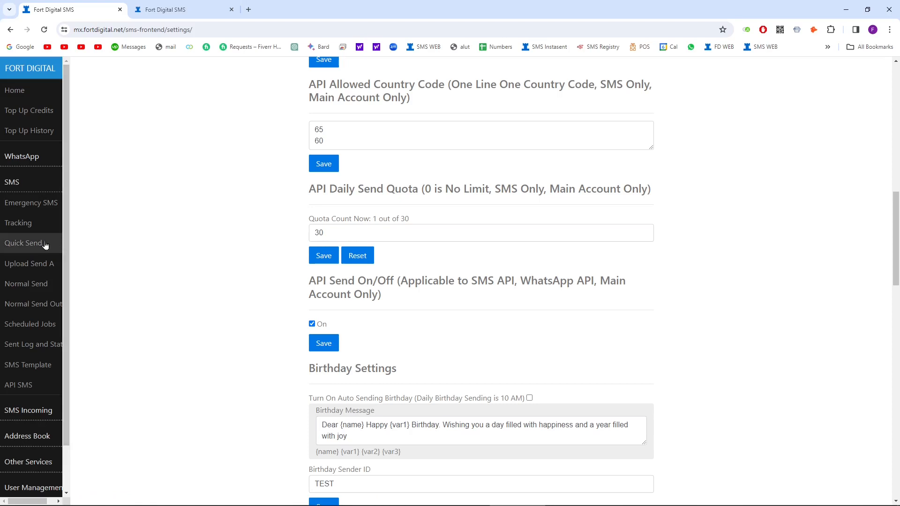
Step: Open the SMS Quick Send page and review its notes on personalisation limits and retained values
{"action": "left_click", "coordinate": [24, 244]}
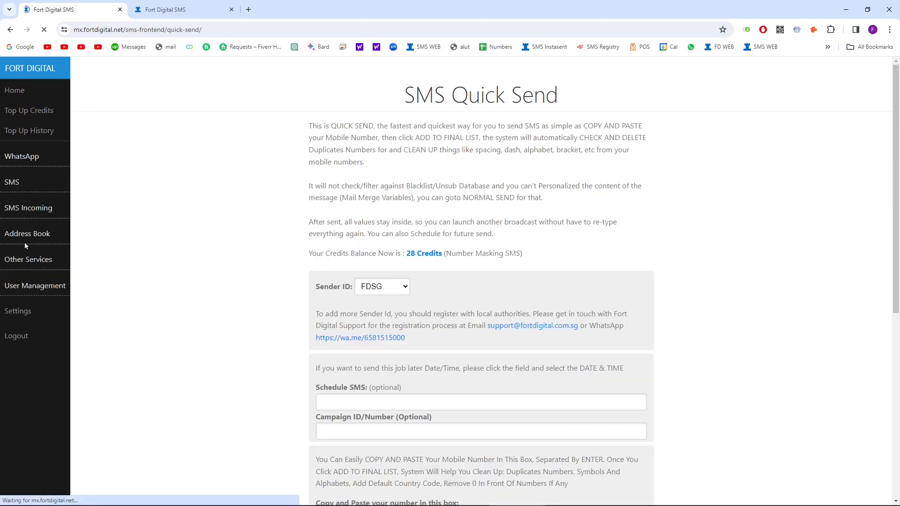
{"action": "left_click", "coordinate": [17, 182]}
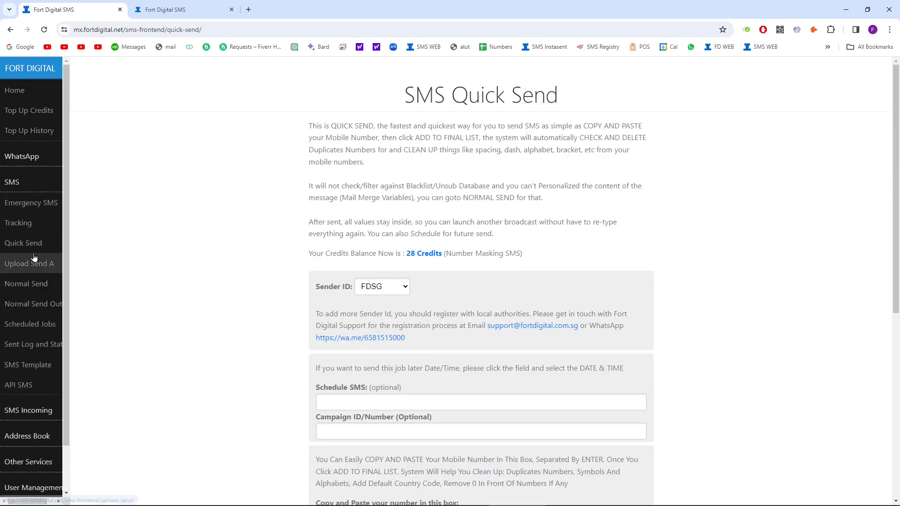
{"action": "triple_click", "coordinate": [410, 189]}
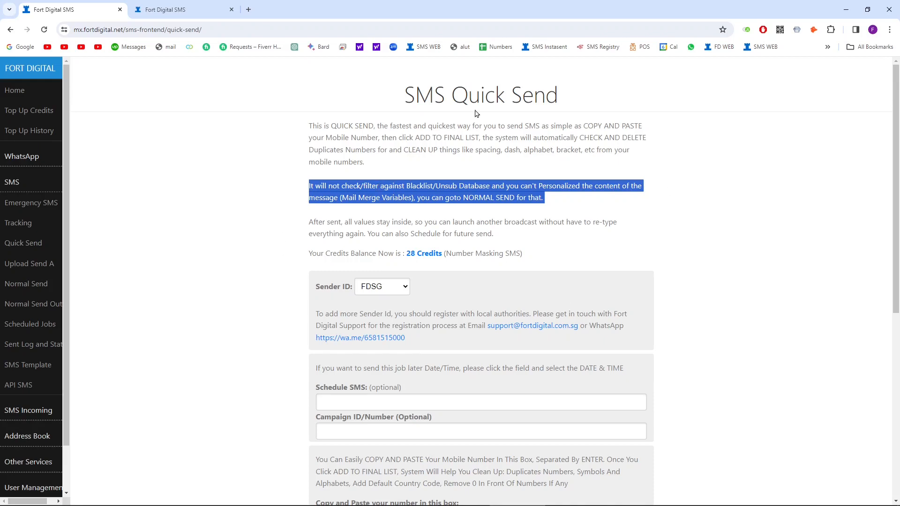
{"action": "triple_click", "coordinate": [411, 222]}
{"action": "scroll", "coordinate": [420, 183], "scroll_direction": "down", "scroll_amount": 1}
{"action": "scroll", "coordinate": [420, 182], "scroll_direction": "up", "scroll_amount": 1}
{"action": "scroll", "coordinate": [420, 183], "scroll_direction": "down", "scroll_amount": 1}
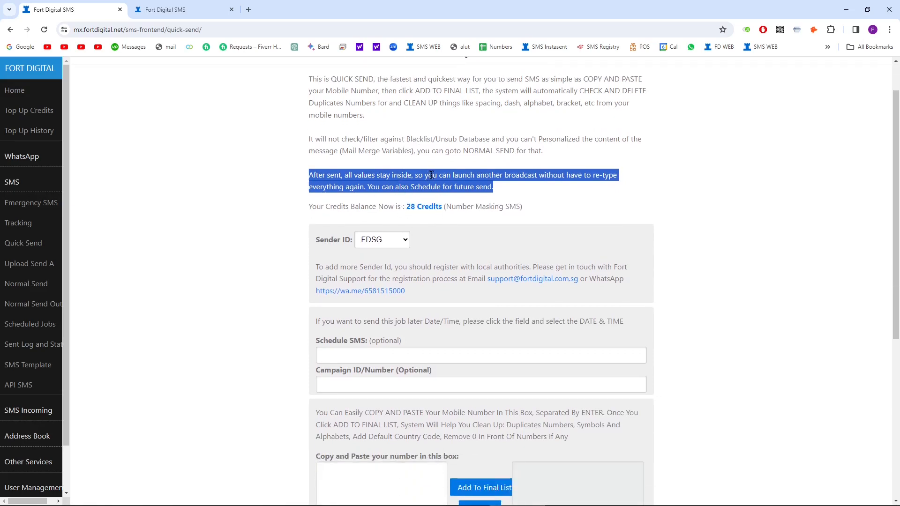
{"action": "left_click", "coordinate": [446, 184]}
{"action": "triple_click", "coordinate": [444, 178]}
{"action": "scroll", "coordinate": [422, 188], "scroll_direction": "down", "scroll_amount": 1}
Step: Keep FDSG as the sender ID and scroll down to the number paste box
{"action": "left_click", "coordinate": [385, 193]}
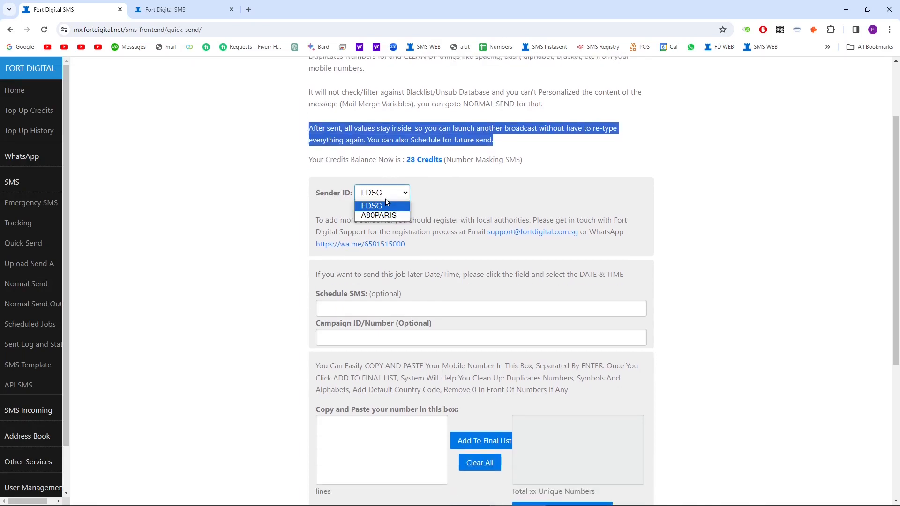
{"action": "left_click", "coordinate": [398, 194]}
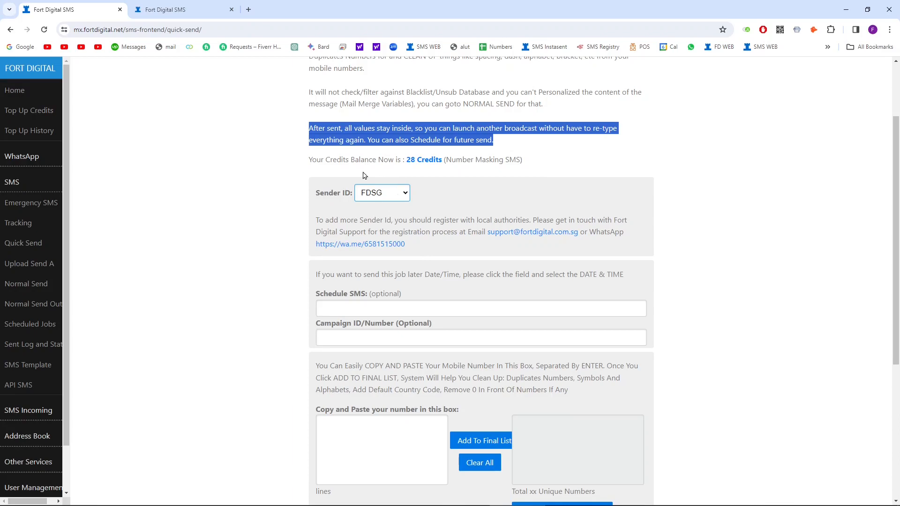
{"action": "left_click", "coordinate": [393, 198]}
{"action": "left_click", "coordinate": [393, 199]}
{"action": "scroll", "coordinate": [406, 213], "scroll_direction": "down", "scroll_amount": 1}
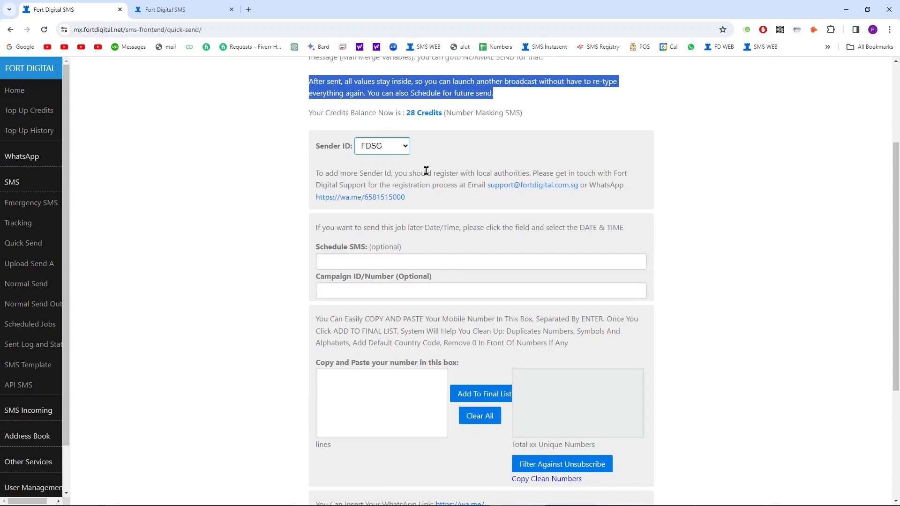
{"action": "scroll", "coordinate": [425, 171], "scroll_direction": "down", "scroll_amount": 2}
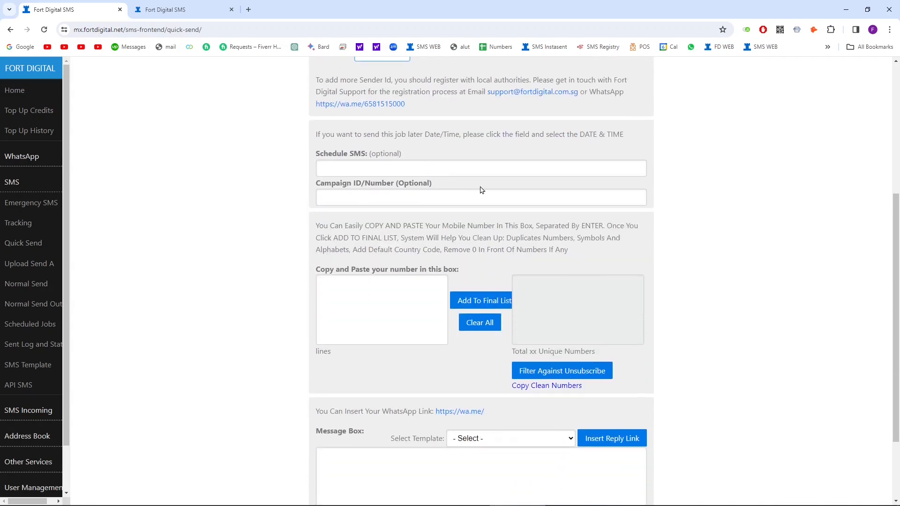
{"action": "scroll", "coordinate": [481, 196], "scroll_direction": "up", "scroll_amount": 5}
{"action": "left_click", "coordinate": [471, 177]}
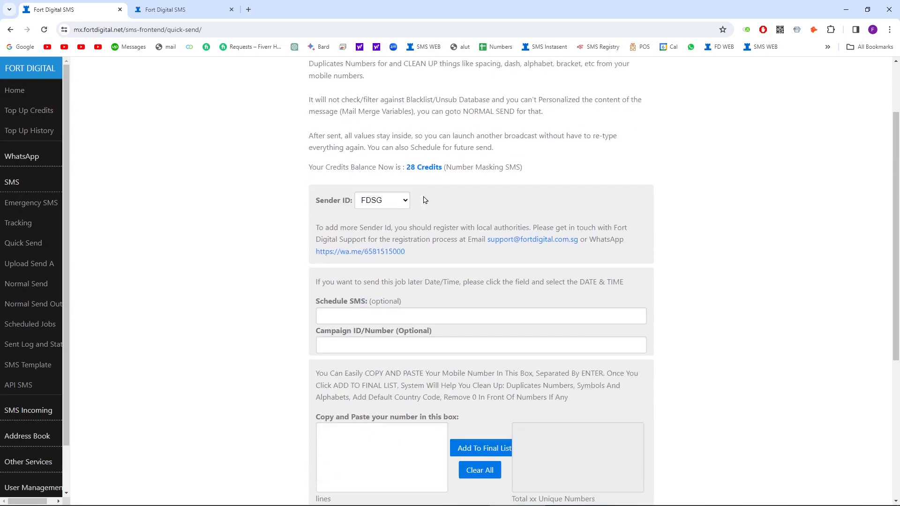
{"action": "scroll", "coordinate": [464, 215], "scroll_direction": "down", "scroll_amount": 2}
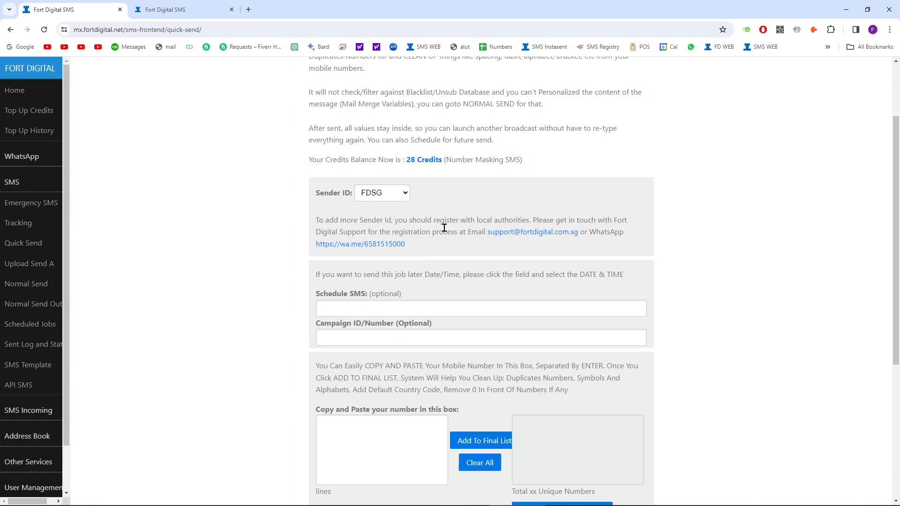
{"action": "scroll", "coordinate": [448, 229], "scroll_direction": "down", "scroll_amount": 3}
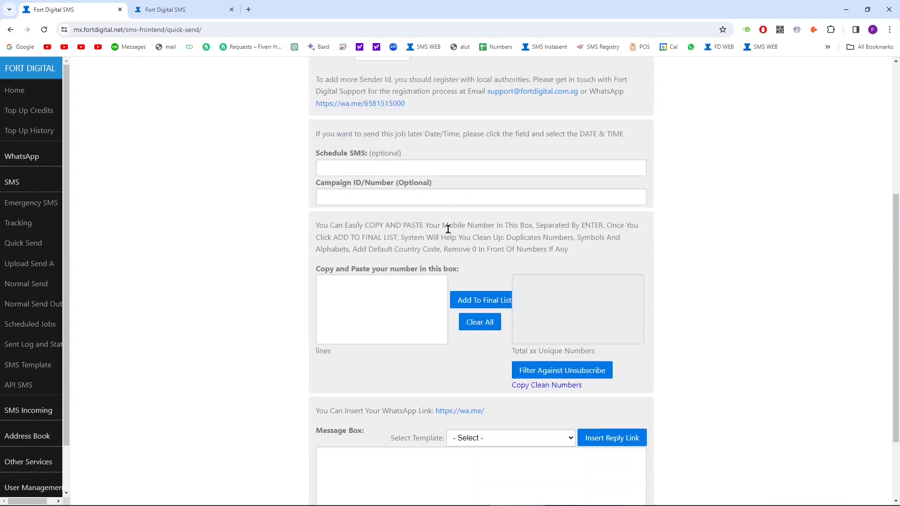
{"action": "scroll", "coordinate": [395, 311], "scroll_direction": "down", "scroll_amount": 1}
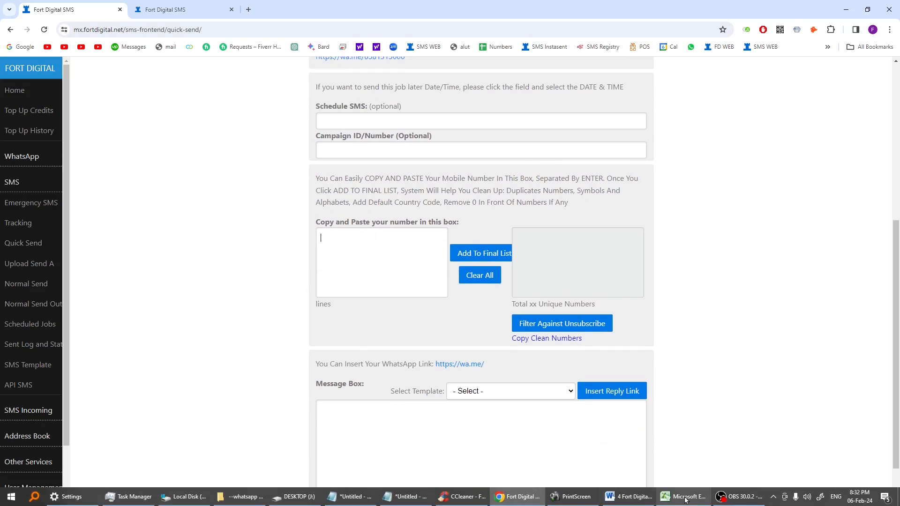
Step: Copy the phone numbers in A1:A35 of the Excel contact sheet and return to the portal
{"action": "left_click", "coordinate": [687, 499]}
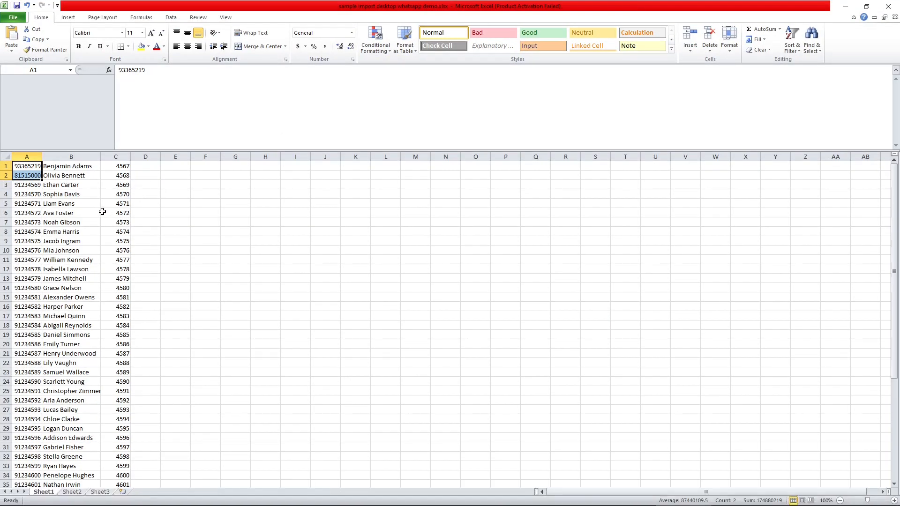
{"action": "left_click", "coordinate": [61, 234]}
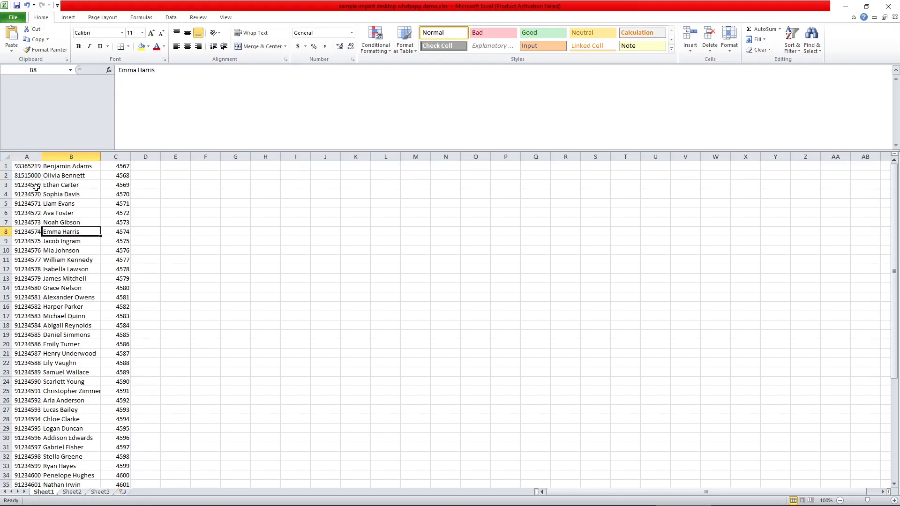
{"action": "left_click_drag", "start_coordinate": [23, 167], "coordinate": [17, 484]}
{"action": "right_click", "coordinate": [18, 415]}
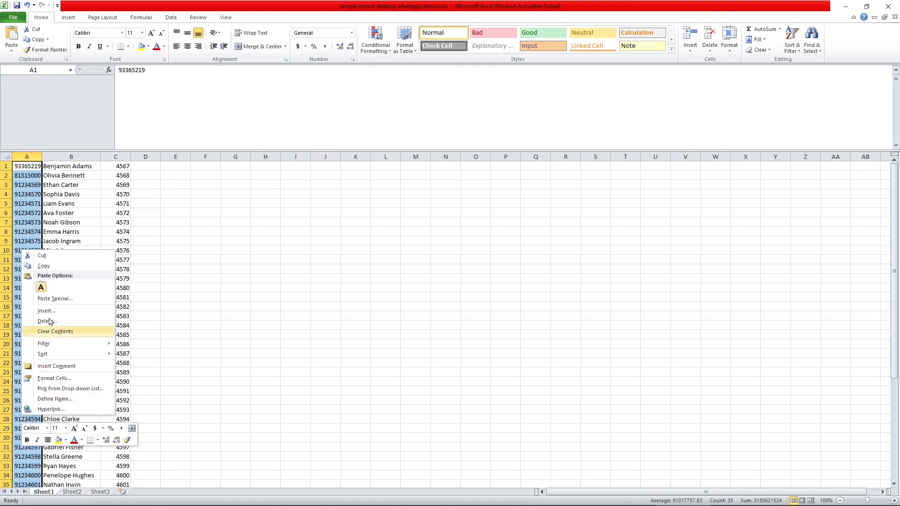
{"action": "left_click", "coordinate": [53, 266]}
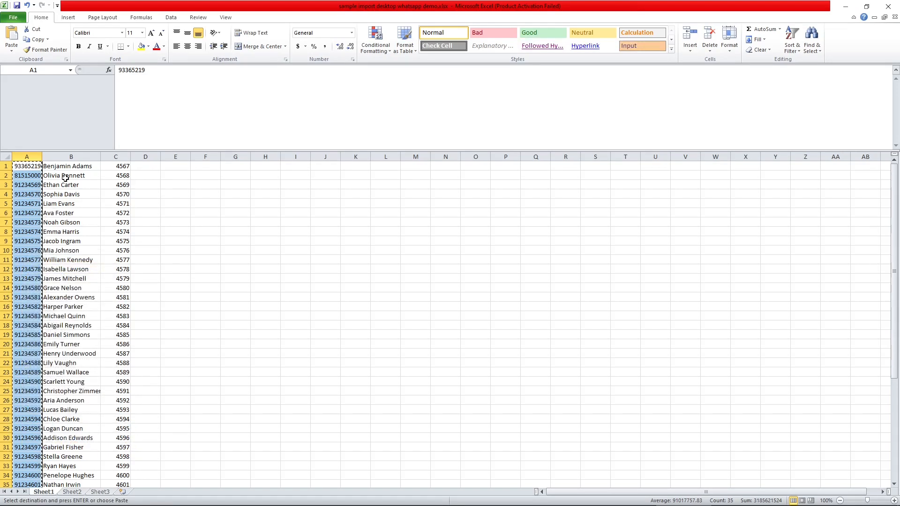
{"action": "key", "text": "alt+Tab"}
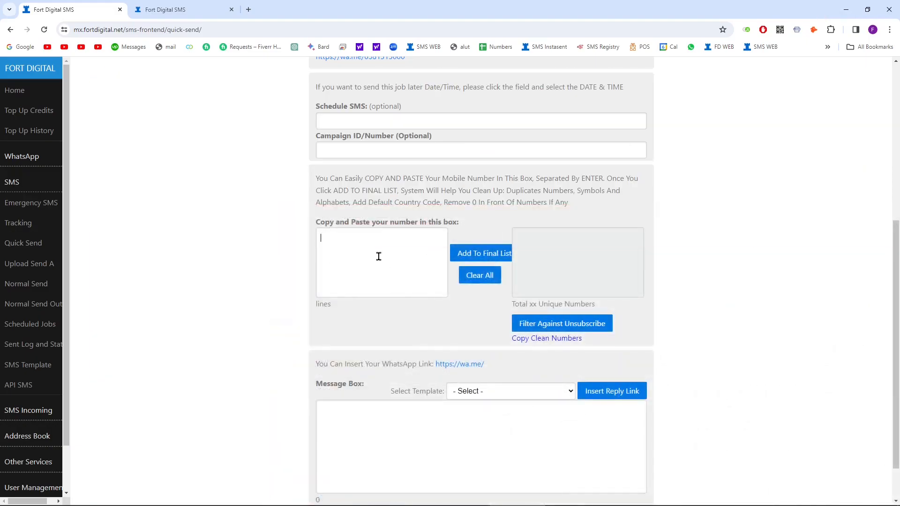
Step: Paste the copied numbers into the box and add spaces, dashes and a bracket to the first four
{"action": "right_click", "coordinate": [379, 256]}
{"action": "left_click", "coordinate": [408, 346]}
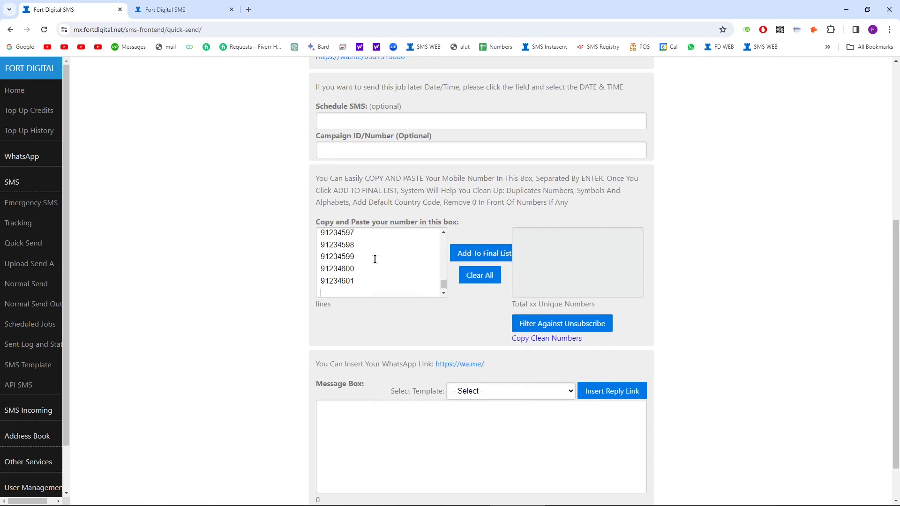
{"action": "left_click_drag", "start_coordinate": [444, 284], "coordinate": [443, 238]}
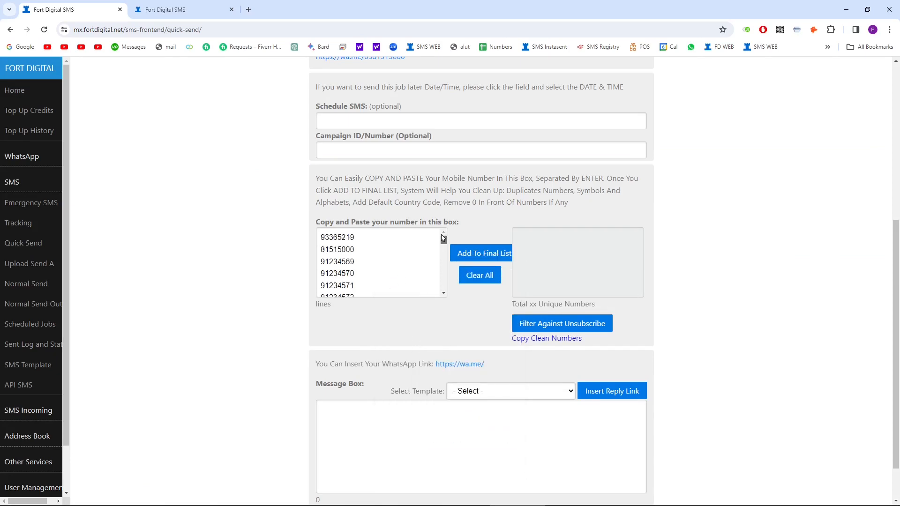
{"action": "left_click", "coordinate": [341, 239]}
{"action": "left_click", "coordinate": [334, 239]}
{"action": "left_click", "coordinate": [328, 250]}
{"action": "left_click", "coordinate": [338, 262]}
{"action": "type", "text": "-"}
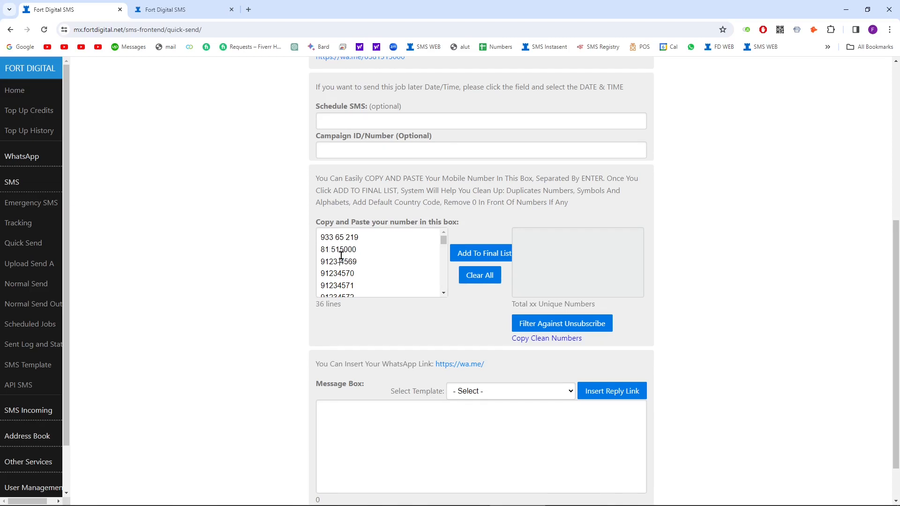
{"action": "left_click", "coordinate": [340, 238]}
{"action": "type", "text": "--"}
{"action": "left_click", "coordinate": [331, 274]}
{"action": "type", "text": "("}
Step: Copy the first five messy lines and paste them repeatedly until the box holds 61 lines
{"action": "key", "text": "ctrl+shift+Home"}
{"action": "left_click", "coordinate": [369, 284]}
{"action": "key", "text": "Return"}
{"action": "key", "text": "ctrl+v"}
{"action": "key", "text": "Return"}
{"action": "key", "text": "ctrl+v"}
{"action": "key", "text": "Return"}
{"action": "key", "text": "ctrl+v"}
{"action": "key", "text": "Return"}
{"action": "key", "text": "ctrl+v"}
{"action": "key", "text": "Return"}
{"action": "key", "text": "ctrl+v"}
{"action": "scroll", "coordinate": [368, 284], "scroll_direction": "down", "scroll_amount": 5}
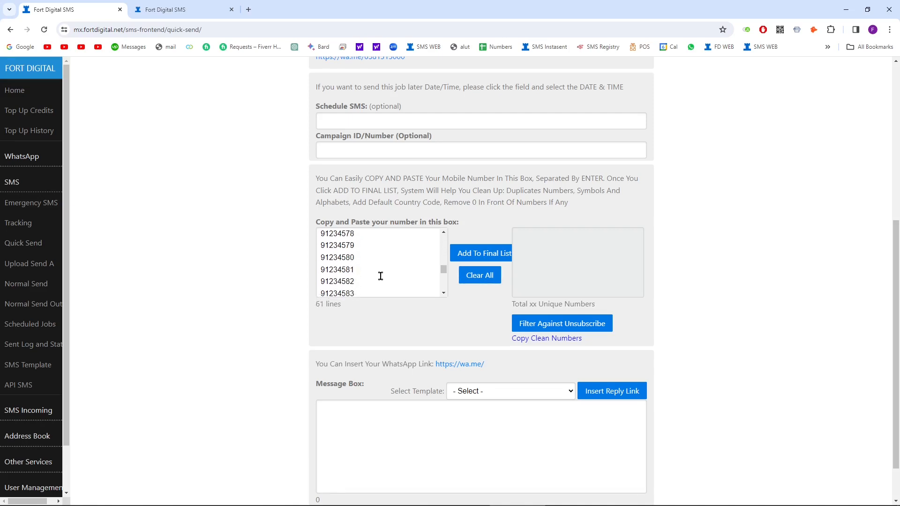
{"action": "scroll", "coordinate": [380, 262], "scroll_direction": "up", "scroll_amount": 4}
{"action": "scroll", "coordinate": [382, 234], "scroll_direction": "down", "scroll_amount": 3}
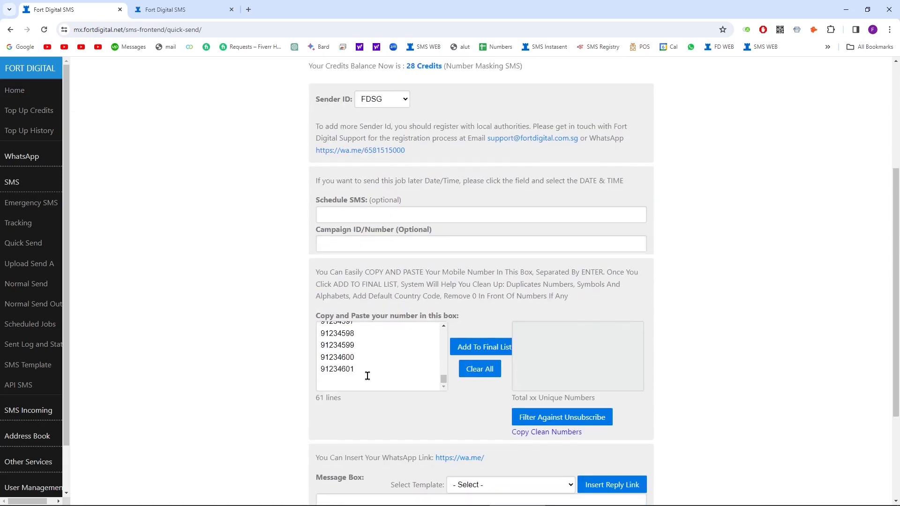
Step: Review the cleanup notes on duplicates, symbols and alphabets, the default country code and leading zeros
{"action": "left_click_drag", "start_coordinate": [444, 335], "coordinate": [443, 285]}
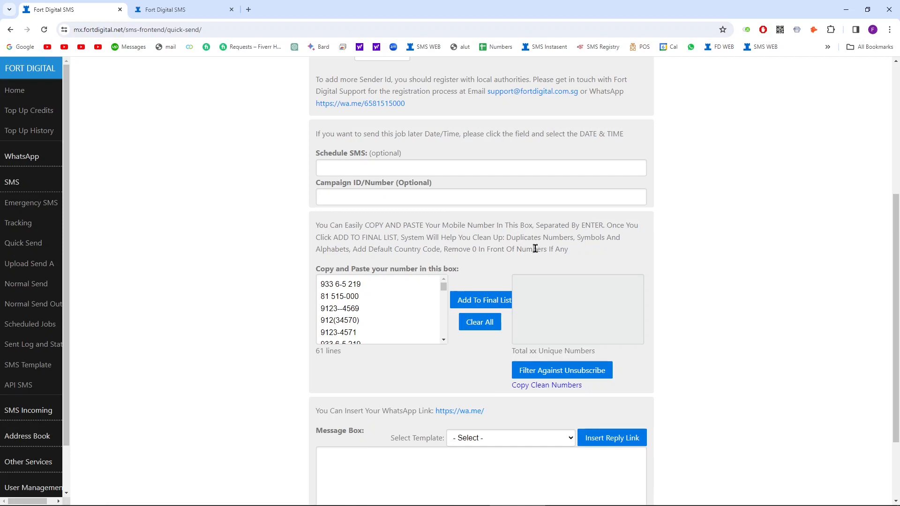
{"action": "left_click_drag", "start_coordinate": [515, 239], "coordinate": [573, 239]}
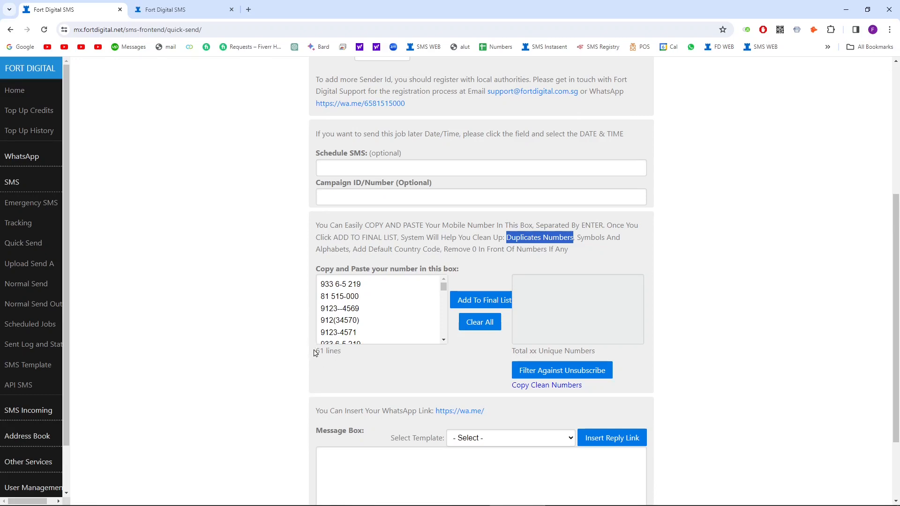
{"action": "mouse_move", "coordinate": [444, 286]}
{"action": "left_mouse_down"}
{"action": "mouse_move", "coordinate": [444, 330]}
{"action": "mouse_move", "coordinate": [445, 275]}
{"action": "left_mouse_up"}
{"action": "left_click_drag", "start_coordinate": [505, 237], "coordinate": [572, 237]}
{"action": "left_click_drag", "start_coordinate": [578, 238], "coordinate": [347, 249]}
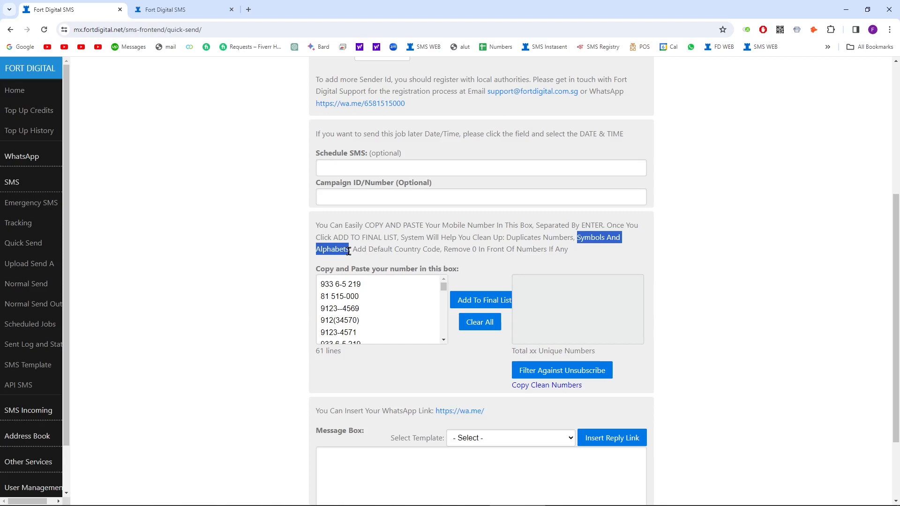
{"action": "left_click", "coordinate": [342, 302]}
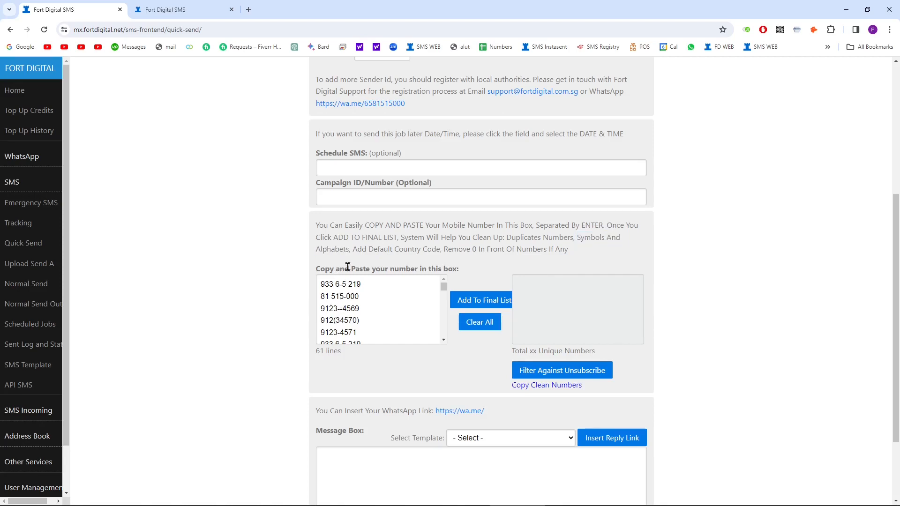
{"action": "left_click_drag", "start_coordinate": [355, 249], "coordinate": [440, 248]}
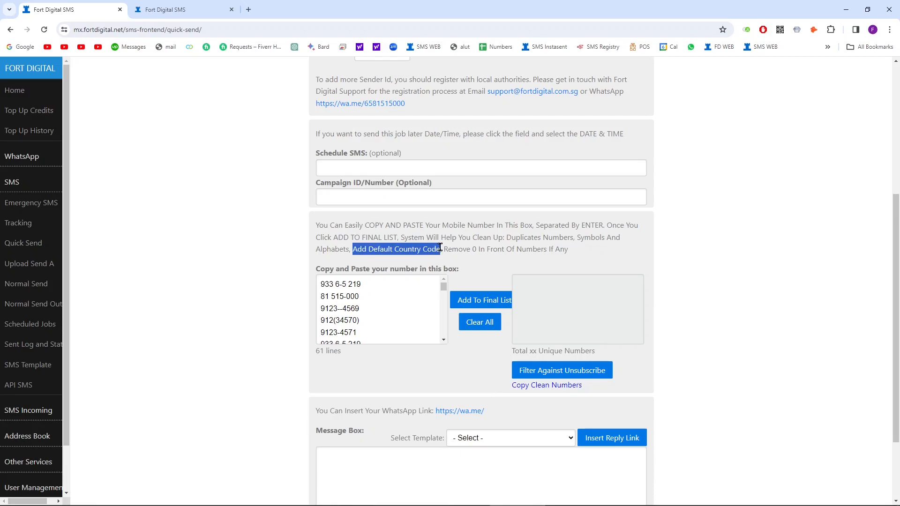
{"action": "left_click", "coordinate": [323, 290]}
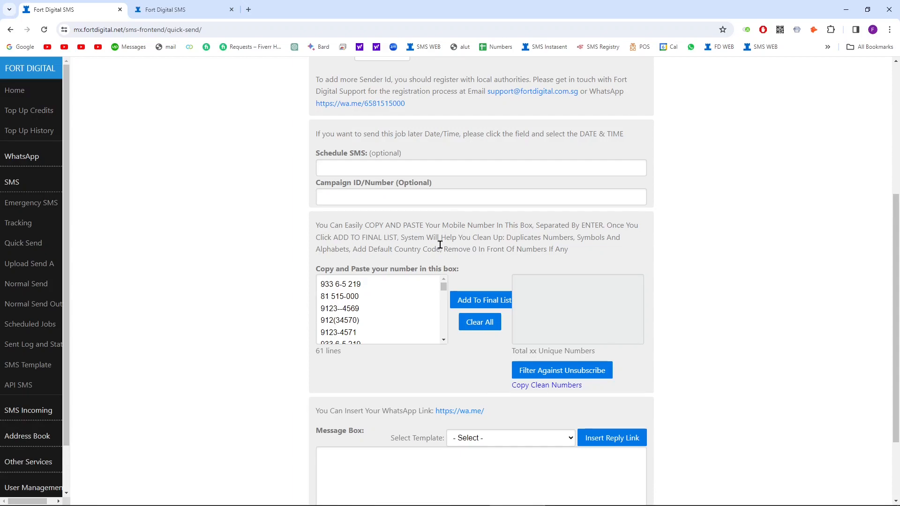
{"action": "left_click_drag", "start_coordinate": [445, 250], "coordinate": [562, 249]}
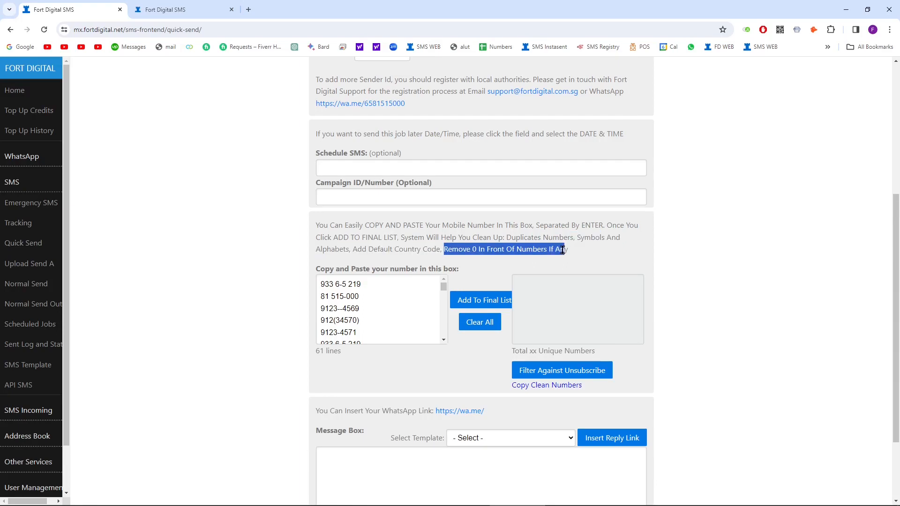
{"action": "left_click", "coordinate": [321, 285]}
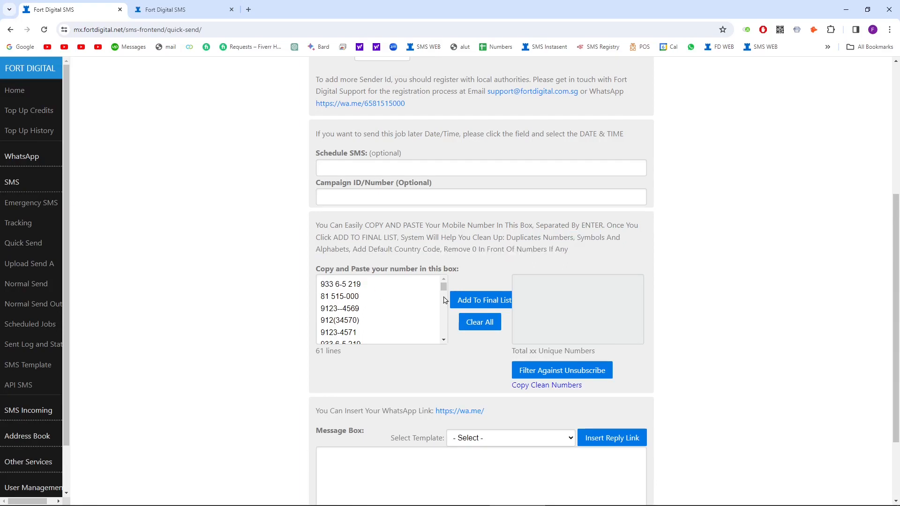
Step: Add the pasted numbers to the final list, leaving 35 unique +65 numbers
{"action": "left_click", "coordinate": [474, 305]}
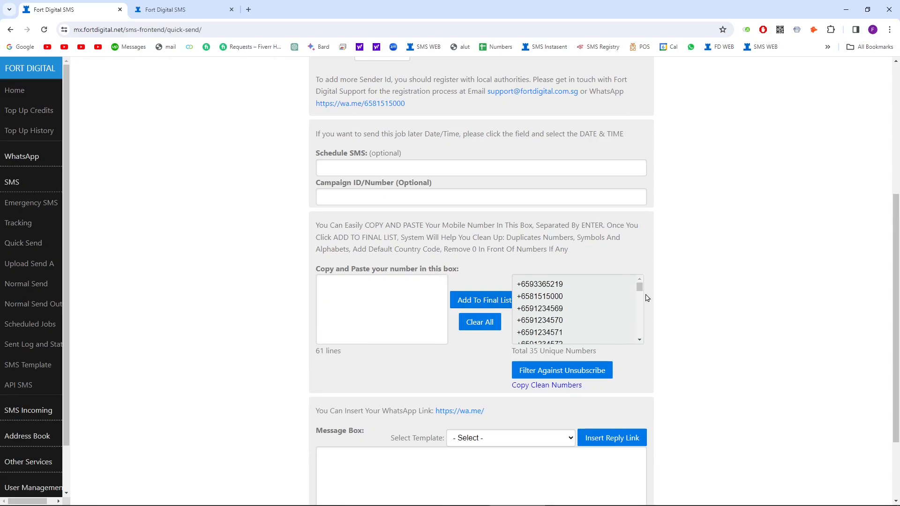
{"action": "left_click_drag", "start_coordinate": [639, 288], "coordinate": [622, 277]}
{"action": "left_click_drag", "start_coordinate": [505, 237], "coordinate": [442, 250]}
{"action": "left_click", "coordinate": [360, 251]}
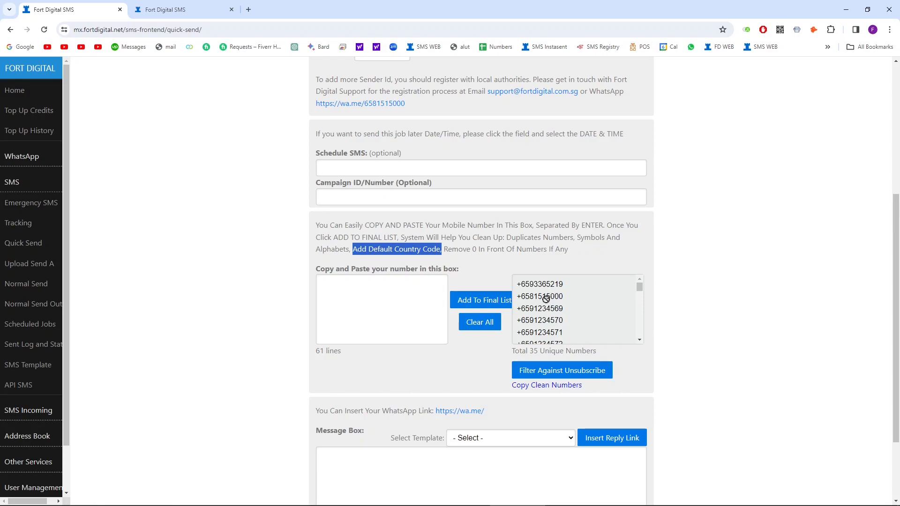
{"action": "left_click", "coordinate": [462, 250]}
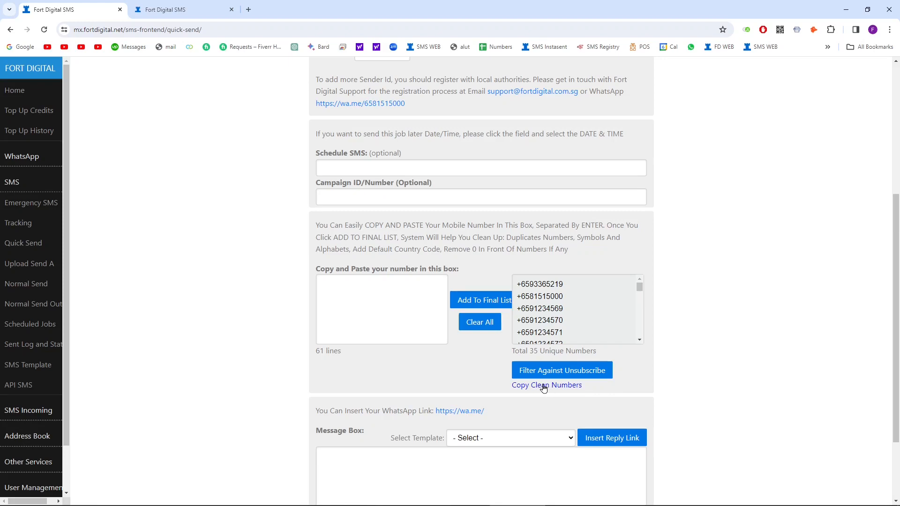
Step: Paste the clean numbers into a new Notepad window and return to the SMS page
{"action": "left_click", "coordinate": [3, 503]}
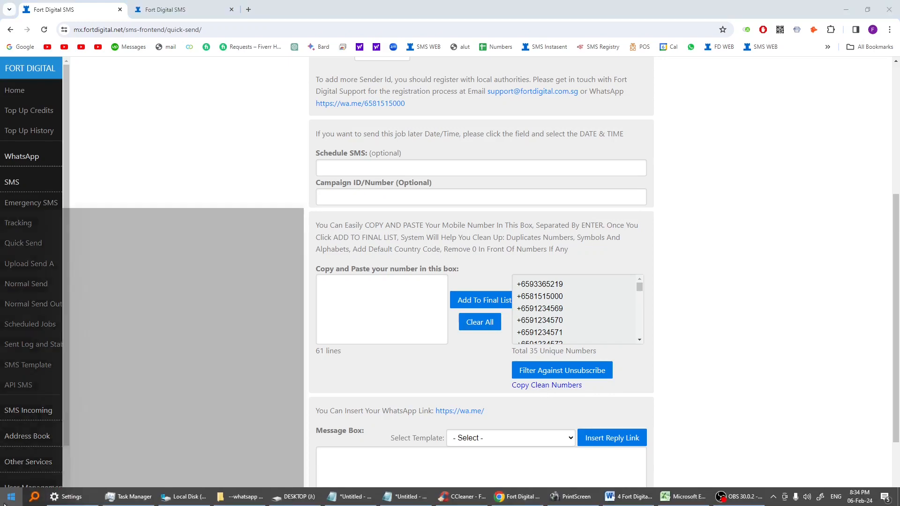
{"action": "left_click", "coordinate": [225, 424]}
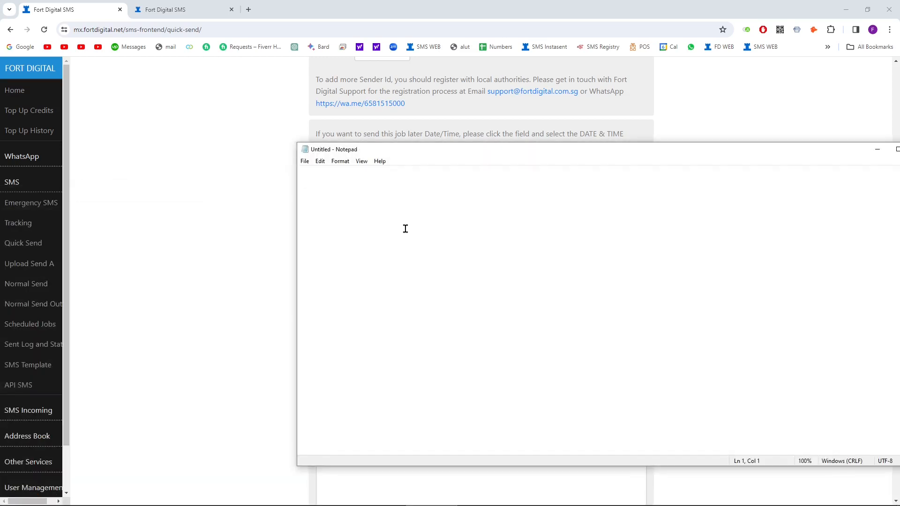
{"action": "key", "text": "ctrl+v"}
{"action": "scroll", "coordinate": [442, 302], "scroll_direction": "up", "scroll_amount": 7}
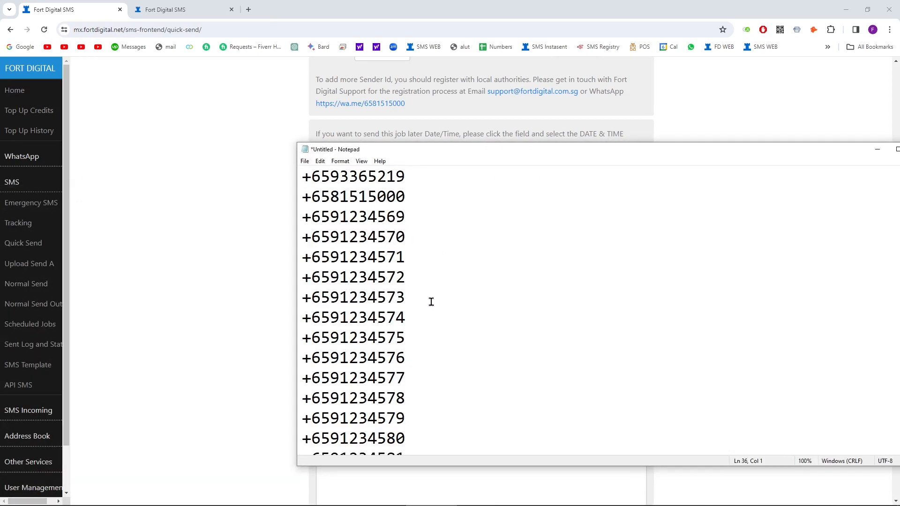
{"action": "left_click", "coordinate": [237, 212]}
{"action": "scroll", "coordinate": [563, 302], "scroll_direction": "down", "scroll_amount": 2}
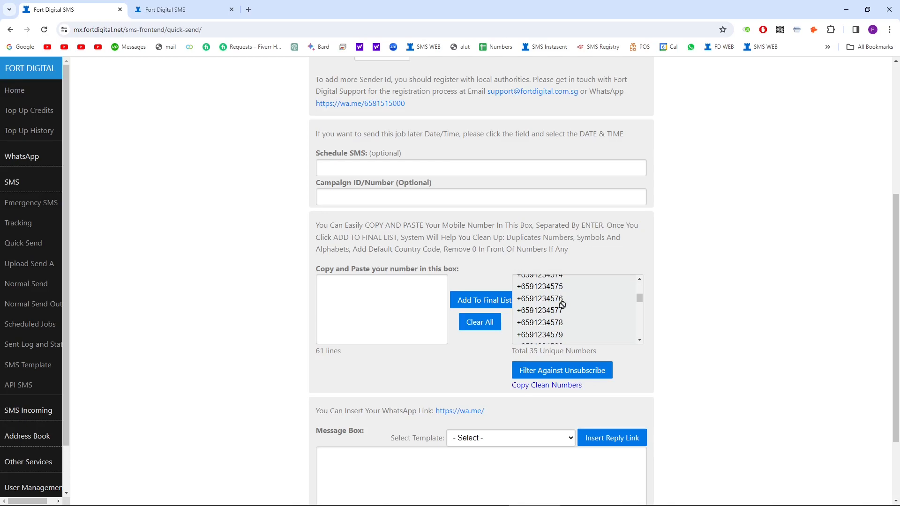
Step: Type some short test text in the message box and remove it again
{"action": "left_click", "coordinate": [347, 287]}
{"action": "scroll", "coordinate": [576, 291], "scroll_direction": "down", "scroll_amount": 3}
{"action": "scroll", "coordinate": [431, 402], "scroll_direction": "down", "scroll_amount": 2}
{"action": "left_click", "coordinate": [431, 379]}
{"action": "type", "text": "f "}
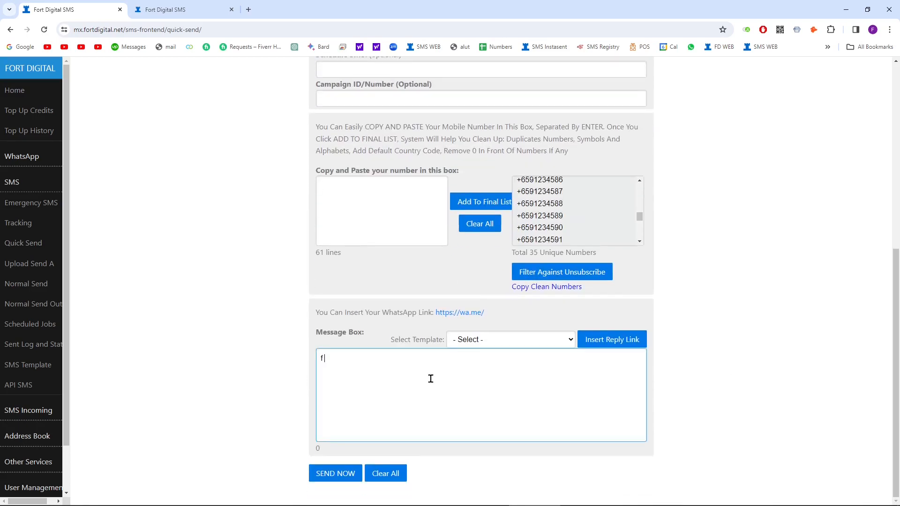
{"action": "type", "text": "wa asf awef awef awef"}
{"action": "left_click_drag", "start_coordinate": [450, 376], "coordinate": [183, 360]}
{"action": "key", "text": "BackSpace"}
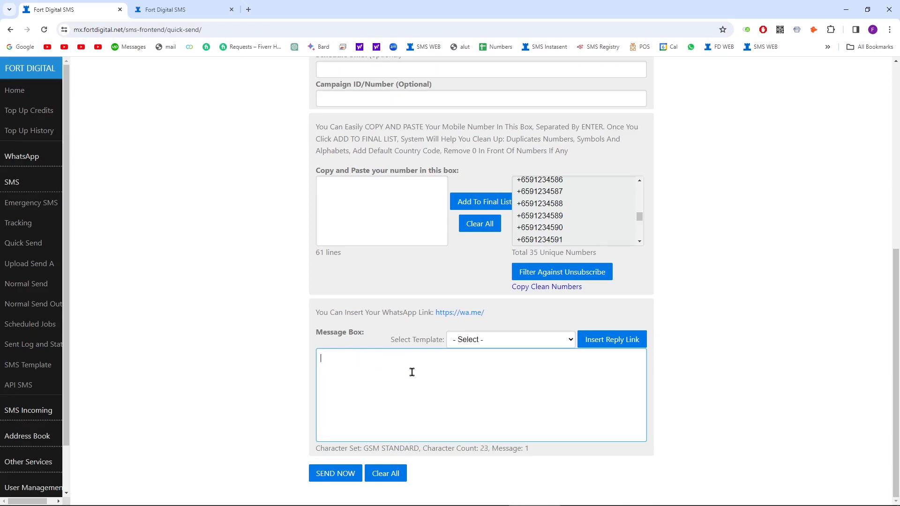
{"action": "type", "text": "fa ef ewf"}
{"action": "left_click_drag", "start_coordinate": [409, 376], "coordinate": [180, 341]}
Step: Write sample text until the counter shows 242 characters across 2 GSM Standard SMS
{"action": "type", "text": "hai"}
{"action": "type", "text": "ooo halooooooo"}
{"action": "type", "text": "oooooo"}
{"action": "type", "text": " awefawe fawe fawef "}
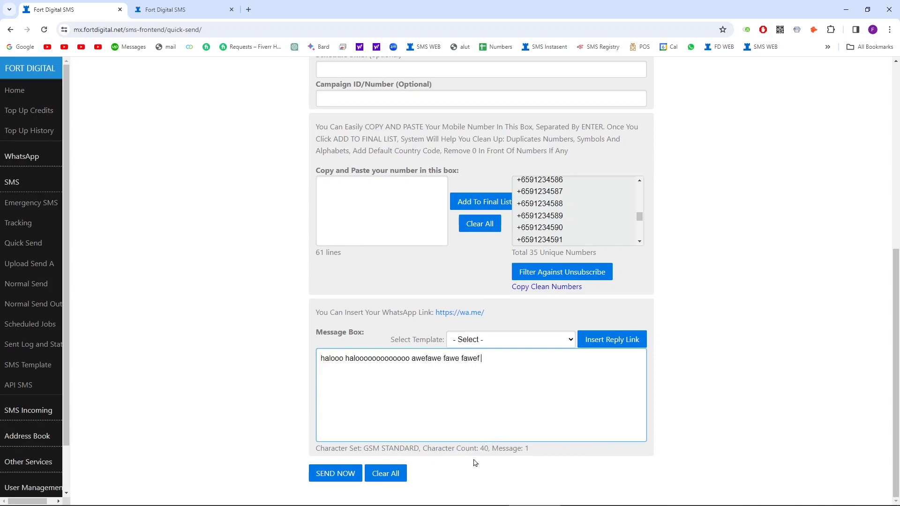
{"action": "type", "text": "awe fawef wae fwaefwea fwae fwae fwae fwae "}
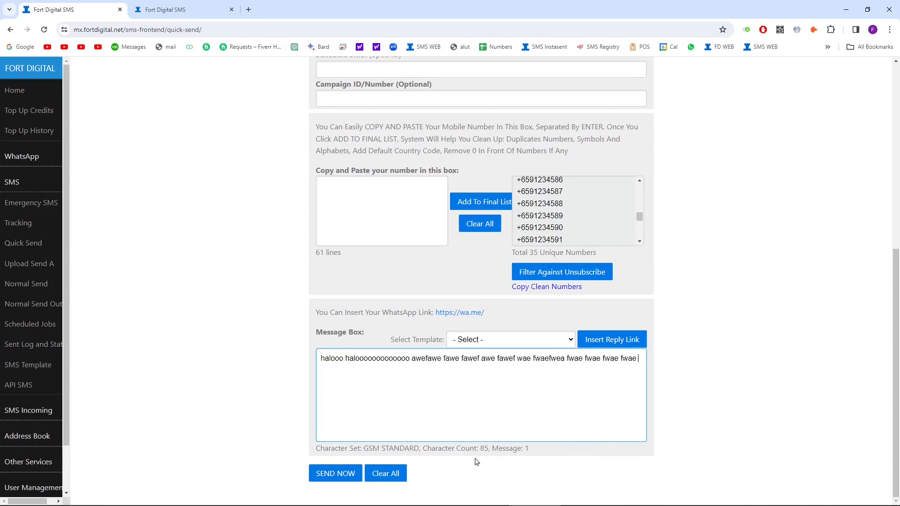
{"action": "type", "text": "fwaef wefwef wef wef wef wef we"}
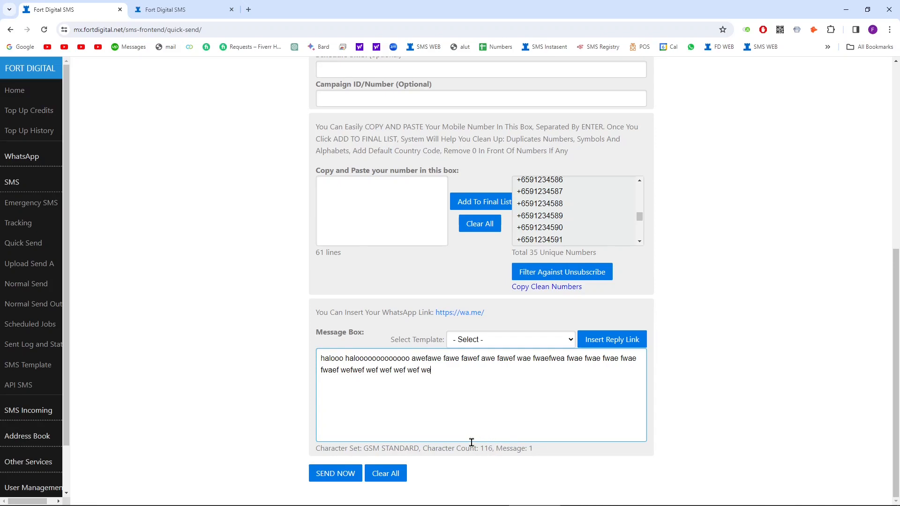
{"action": "type", "text": "f awef awe waef waef awef awefawe fawef awef"}
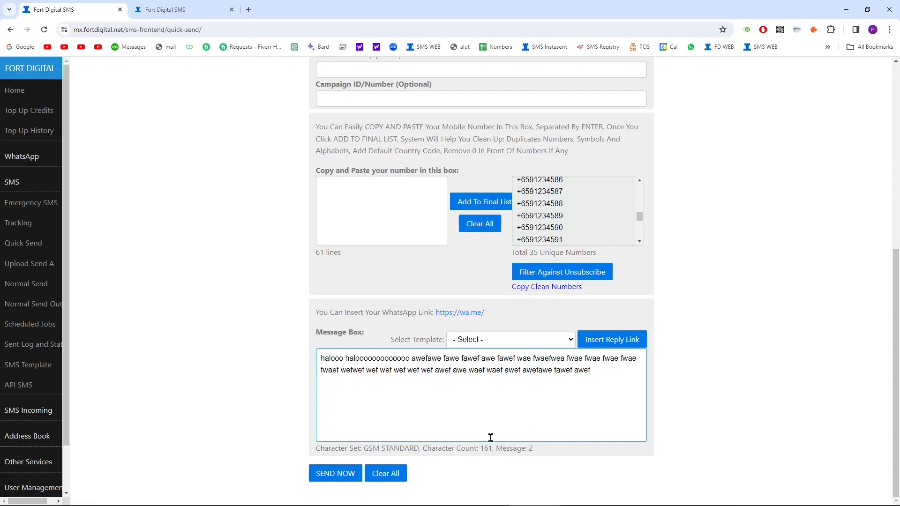
{"action": "type", "text": "waef waefwaefwe fwe"}
{"action": "left_click", "coordinate": [530, 449]}
{"action": "left_click", "coordinate": [462, 402]}
{"action": "type", "text": "a wefw efaew fawewaf ewaf weafewfwe f "}
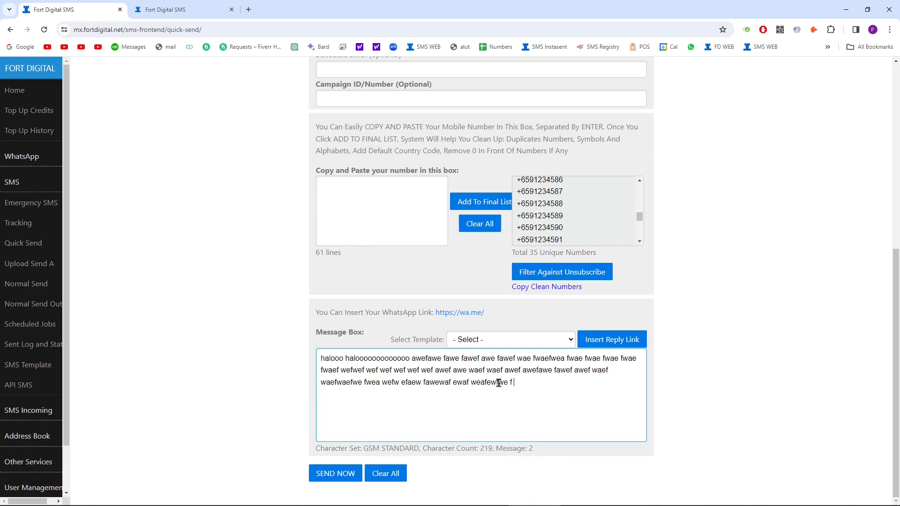
{"action": "type", "text": "f afa waawef aewf awef"}
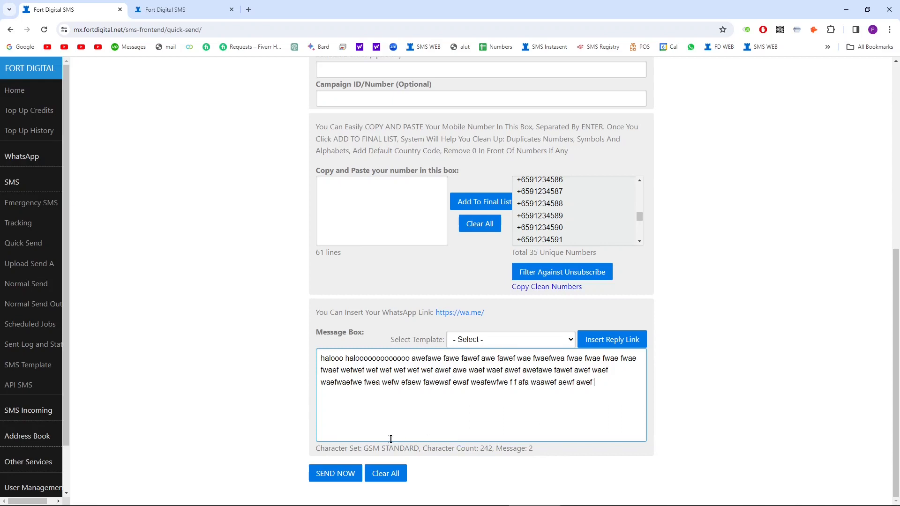
{"action": "mouse_move", "coordinate": [366, 448]}
{"action": "left_mouse_down"}
{"action": "mouse_move", "coordinate": [420, 448]}
{"action": "mouse_move", "coordinate": [364, 449]}
{"action": "left_mouse_up"}
{"action": "left_click", "coordinate": [419, 448]}
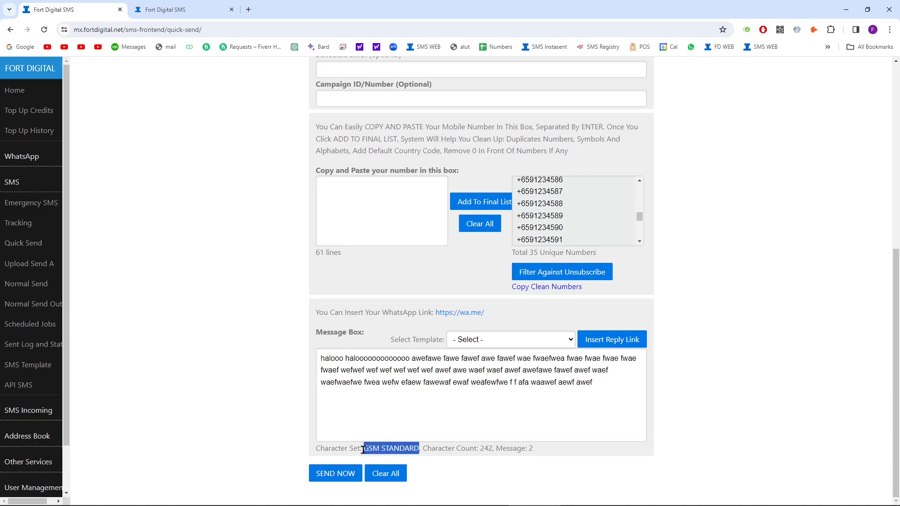
{"action": "left_click", "coordinate": [605, 387]}
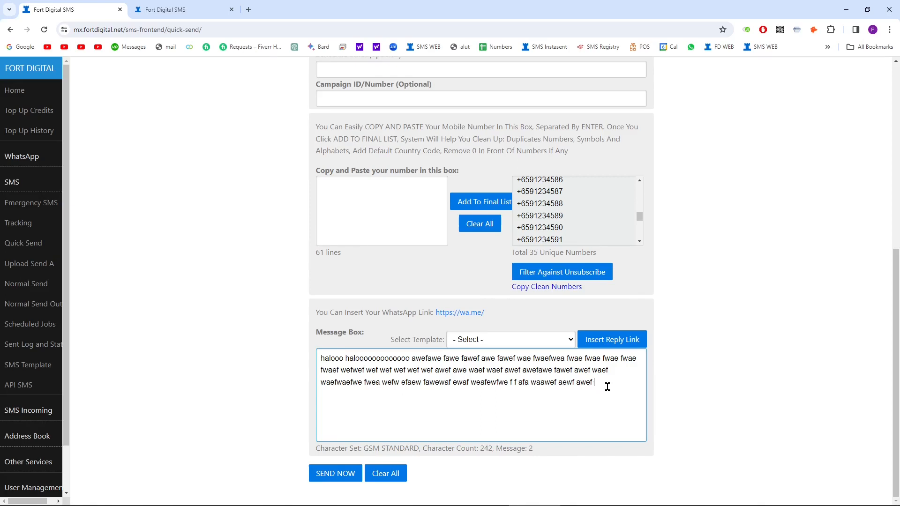
{"action": "left_click", "coordinate": [10, 497]}
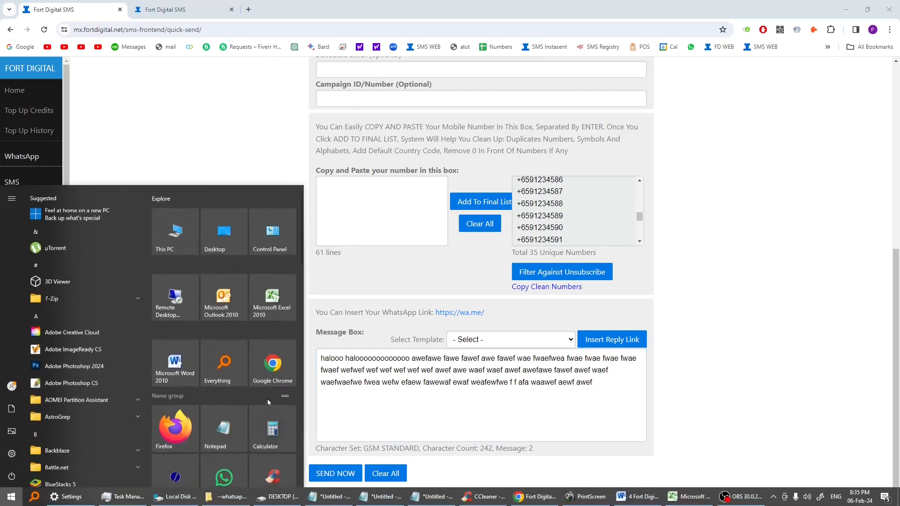
Step: Copy the opening sentences of the SMS Web-Based System paragraph in the Word document
{"action": "left_click", "coordinate": [638, 497]}
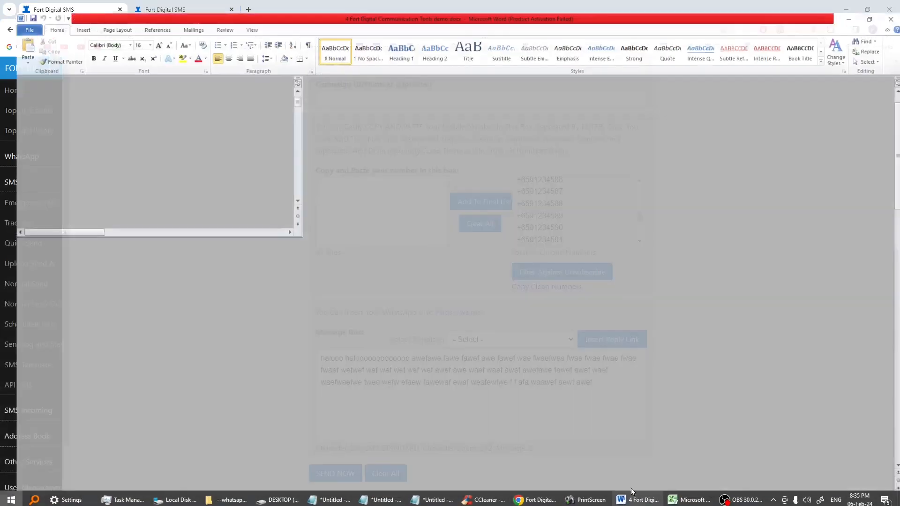
{"action": "scroll", "coordinate": [394, 280], "scroll_direction": "down", "scroll_amount": 4}
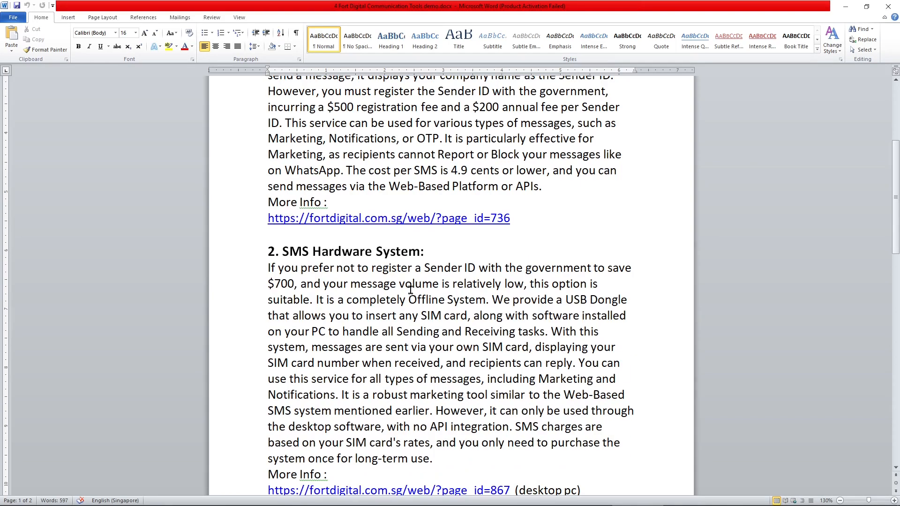
{"action": "left_click_drag", "start_coordinate": [269, 269], "coordinate": [490, 300]}
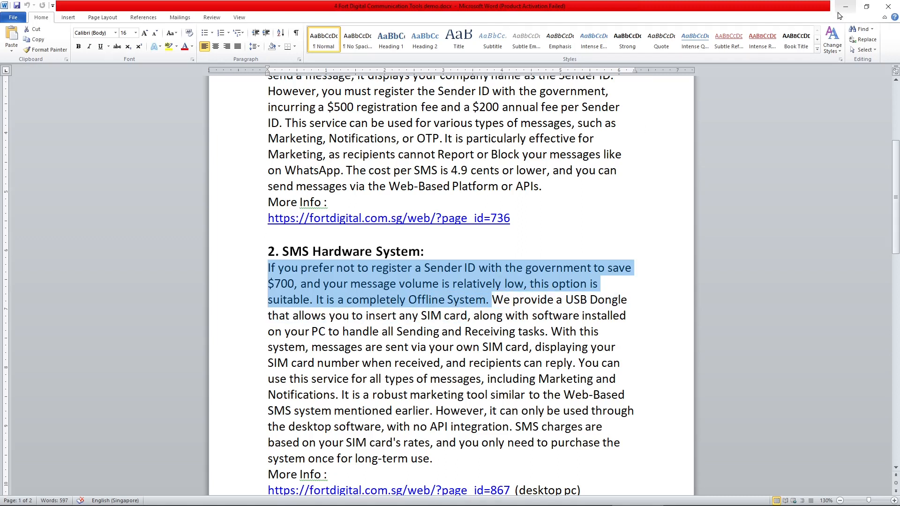
{"action": "scroll", "coordinate": [452, 162], "scroll_direction": "up", "scroll_amount": 3}
{"action": "left_click_drag", "start_coordinate": [270, 195], "coordinate": [615, 222]}
{"action": "right_click", "coordinate": [567, 214]}
{"action": "left_click", "coordinate": [581, 225]}
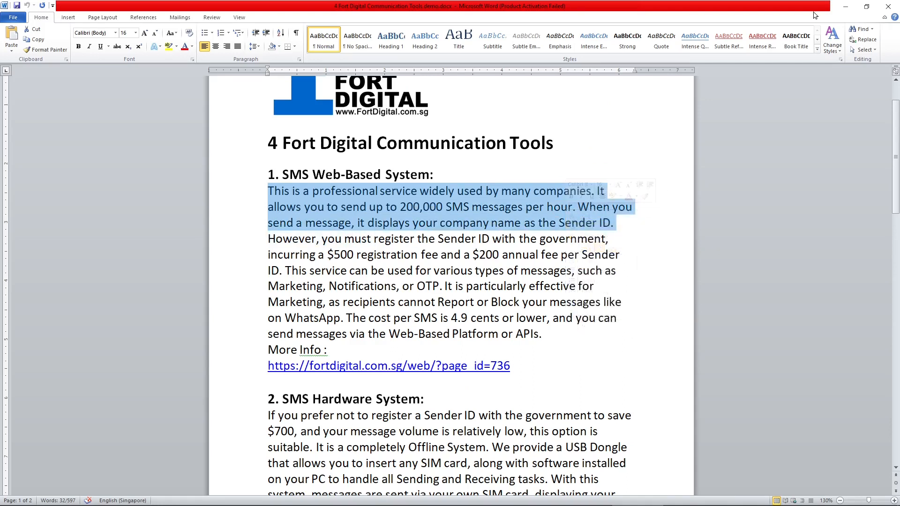
Step: Replace the sample message text with the copied Word paragraph
{"action": "left_click", "coordinate": [845, 7]}
{"action": "key", "text": "ctrl+a"}
{"action": "key", "text": "ctrl+v"}
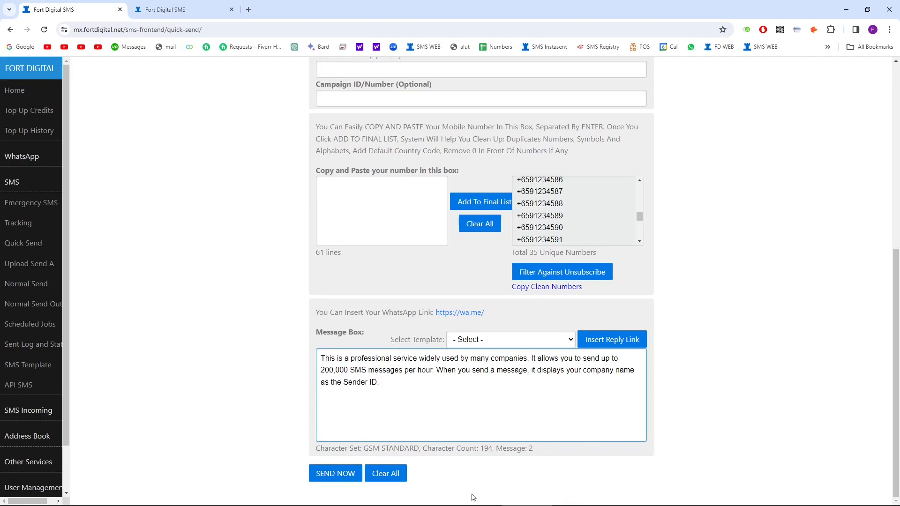
{"action": "left_click", "coordinate": [628, 498]}
{"action": "left_click", "coordinate": [348, 224]}
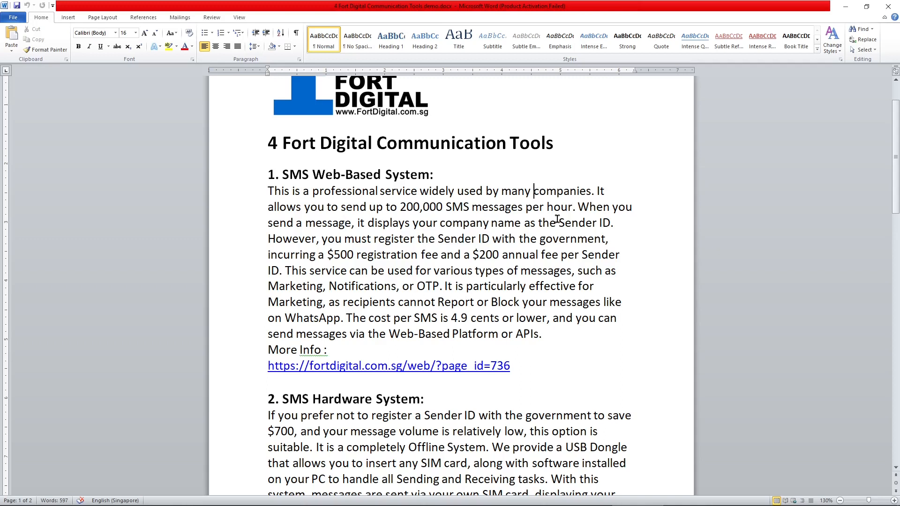
Step: Insert ' before 'companies' in Word and paste the recopied paragraph into the message (195 characters, Unicode, 3 SMS)
{"action": "left_click", "coordinate": [533, 191]}
{"action": "type", "text": "'"}
{"action": "left_click_drag", "start_coordinate": [267, 189], "coordinate": [617, 223]}
{"action": "right_click", "coordinate": [590, 218]}
{"action": "left_click", "coordinate": [614, 235]}
{"action": "left_click", "coordinate": [845, 7]}
{"action": "left_click_drag", "start_coordinate": [478, 391], "coordinate": [321, 357]}
{"action": "key", "text": "ctrl+v"}
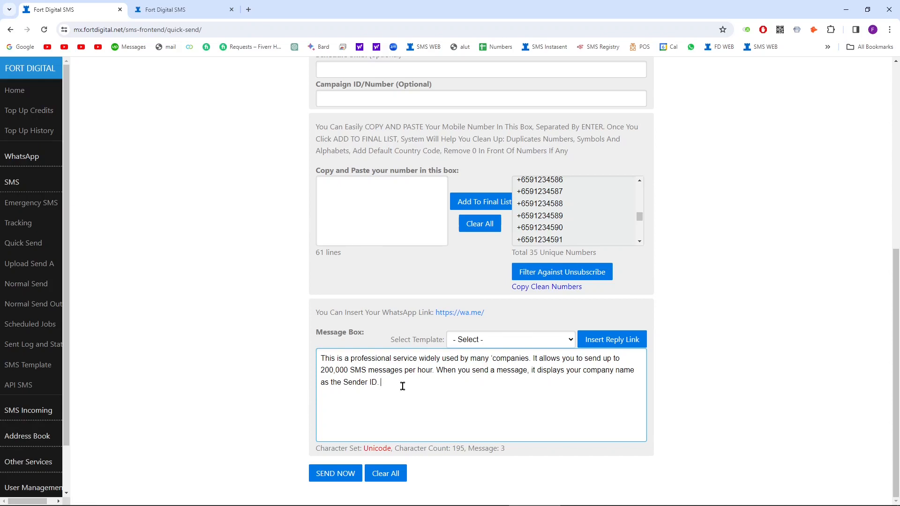
Step: Remove the stray quote before 'companies', trimming the message to 145 GSM characters, 1 SMS
{"action": "left_click", "coordinate": [492, 359]}
{"action": "key", "text": "BackSpace"}
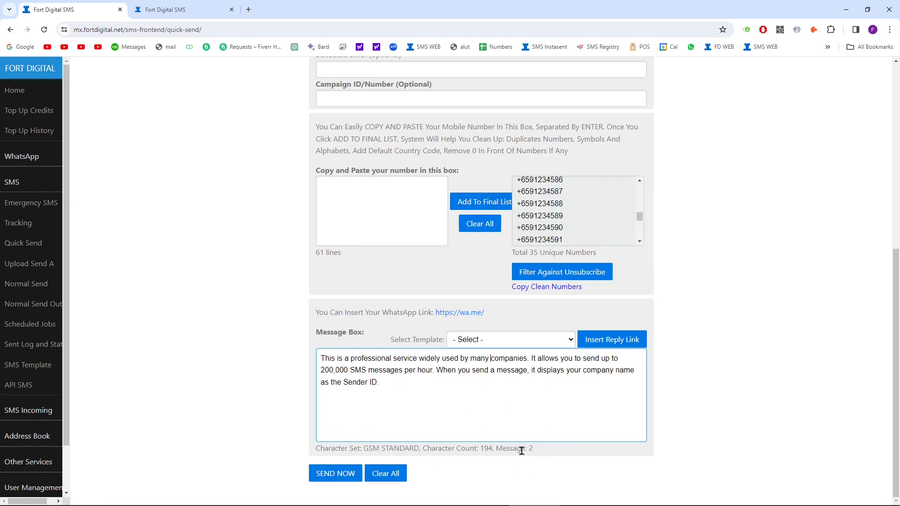
{"action": "key", "text": "ctrl+a"}
{"action": "key", "text": "ctrl+v"}
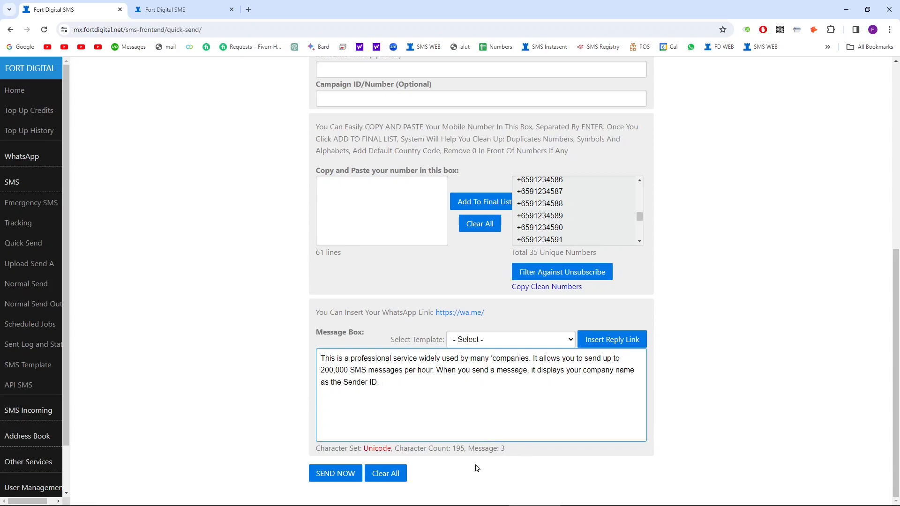
{"action": "left_click_drag", "start_coordinate": [544, 391], "coordinate": [529, 371]}
{"action": "key", "text": "BackSpace"}
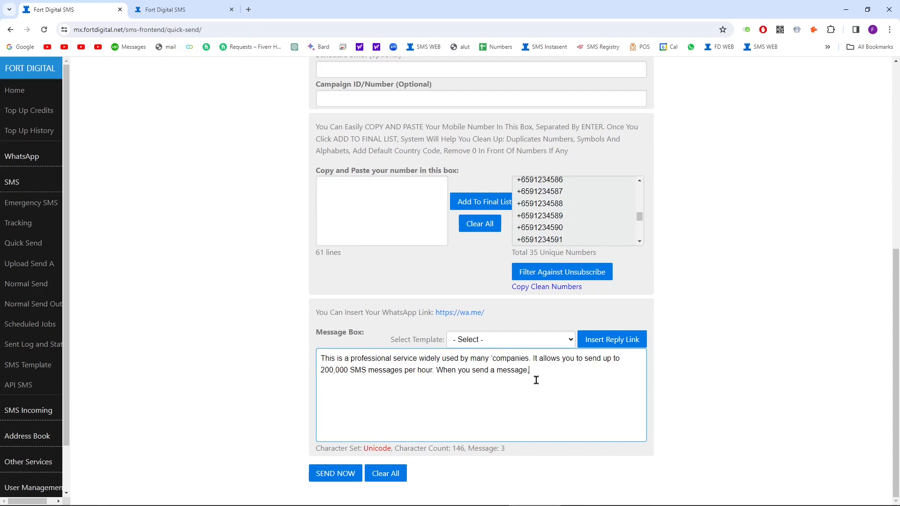
{"action": "key", "text": "BackSpace"}
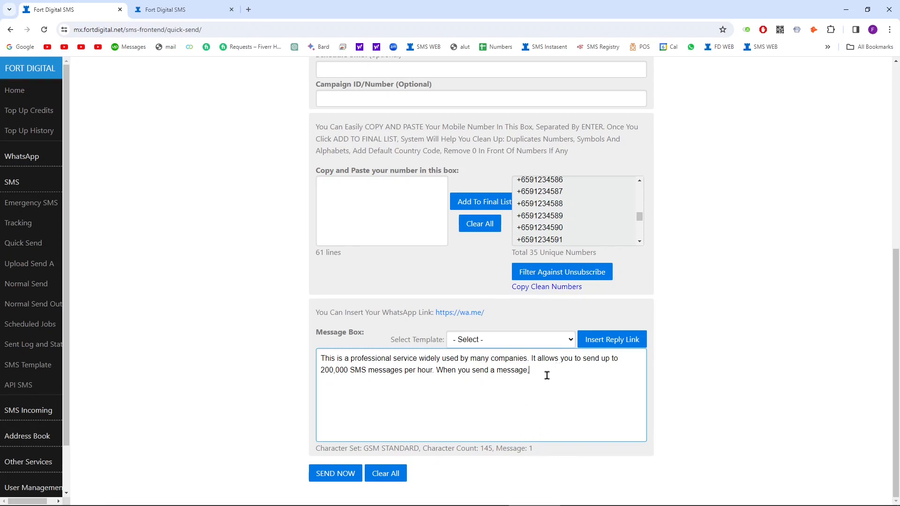
{"action": "left_click", "coordinate": [514, 390]}
Step: Copy the two numbers in Excel A1:A2 into the number box and add them to the final list
{"action": "left_click", "coordinate": [689, 496]}
{"action": "left_click_drag", "start_coordinate": [26, 167], "coordinate": [35, 176]}
{"action": "key", "text": "ctrl+c"}
{"action": "left_click", "coordinate": [849, 4]}
{"action": "left_click", "coordinate": [392, 231]}
{"action": "key", "text": "ctrl+v"}
{"action": "left_click", "coordinate": [472, 205]}
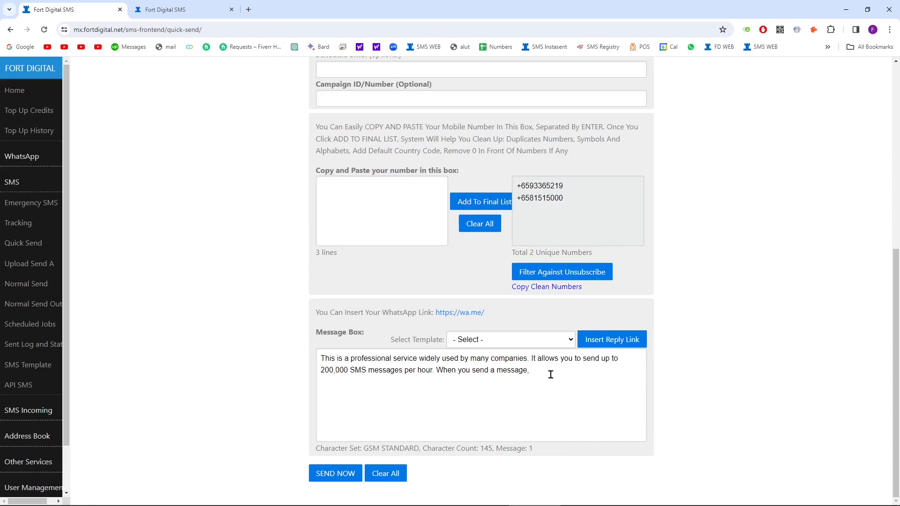
Step: Load the bank info template as the message and send it to the two numbers
{"action": "left_click", "coordinate": [565, 341]}
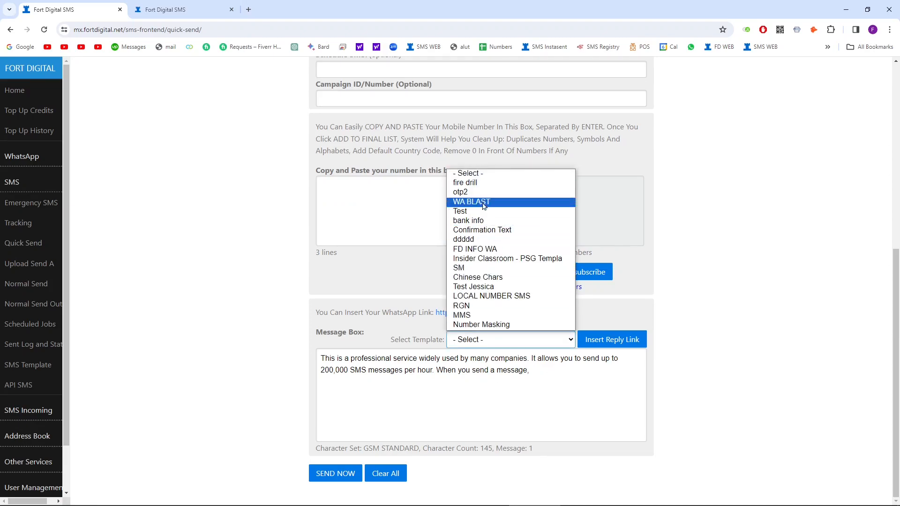
{"action": "left_click", "coordinate": [480, 223]}
{"action": "key", "text": "ctrl+a"}
{"action": "key", "text": "BackSpace"}
{"action": "left_click", "coordinate": [532, 335]}
{"action": "left_click", "coordinate": [480, 223]}
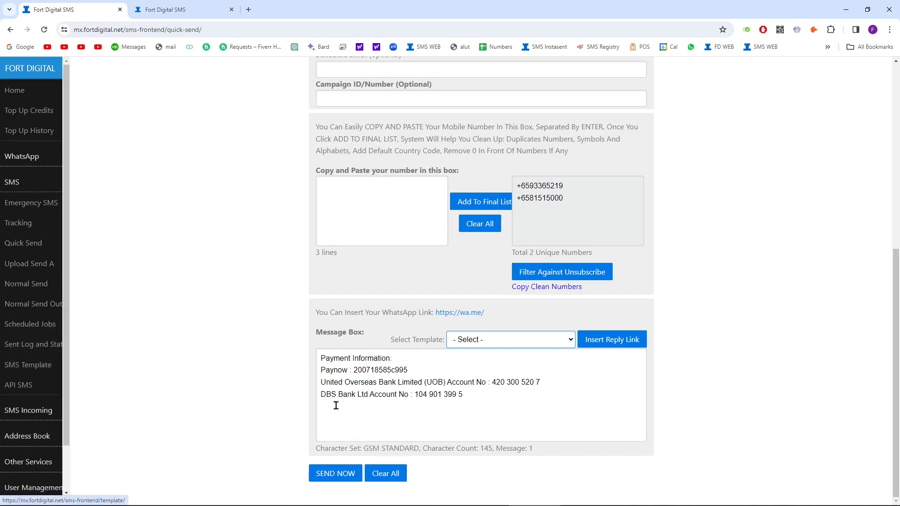
{"action": "left_click", "coordinate": [340, 476]}
{"action": "left_click", "coordinate": [531, 104]}
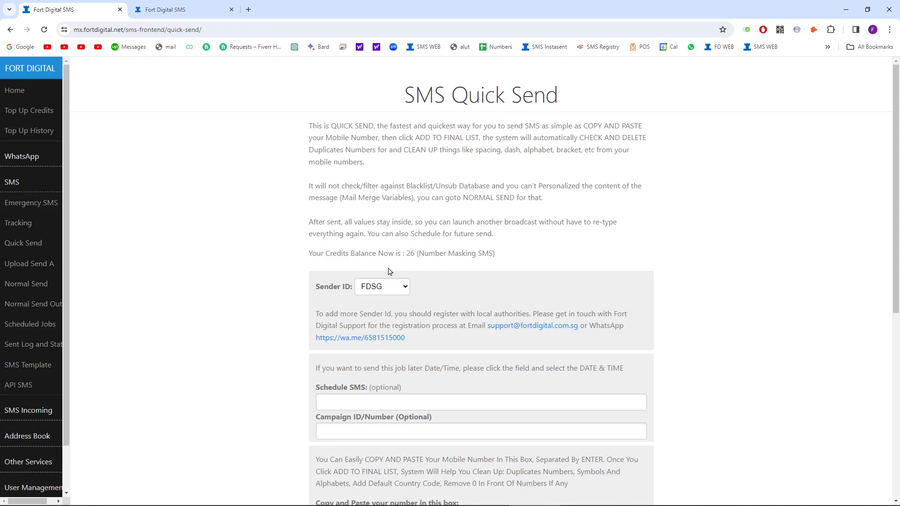
Step: Go to Sent Log and Status under SMS in the sidebar
{"action": "scroll", "coordinate": [445, 263], "scroll_direction": "down", "scroll_amount": 4}
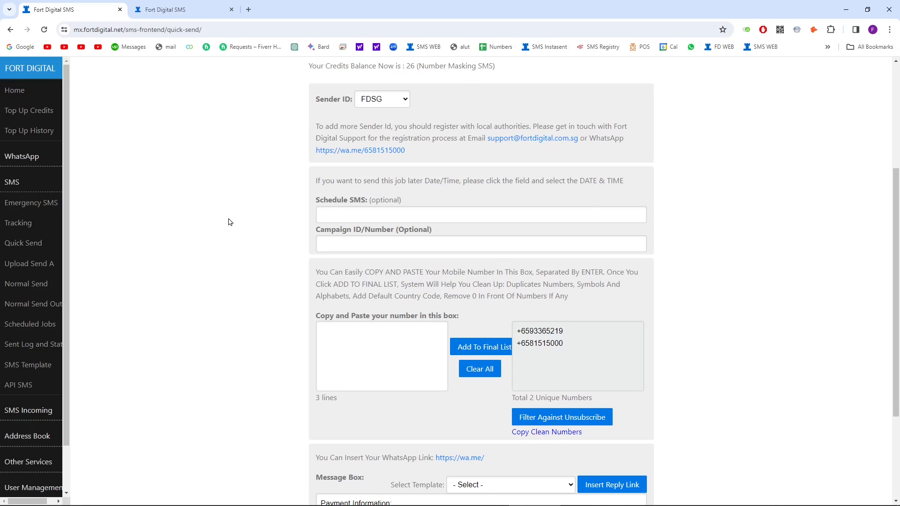
{"action": "left_click", "coordinate": [38, 346]}
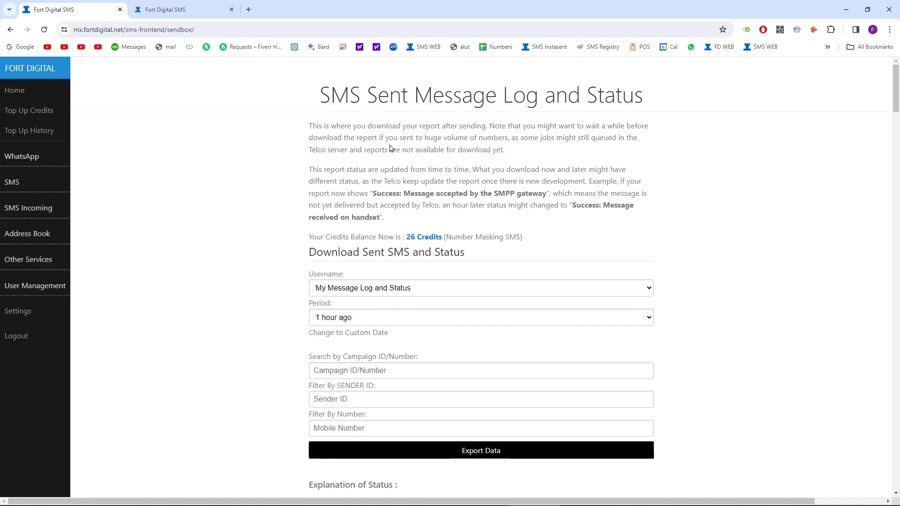
{"action": "scroll", "coordinate": [390, 148], "scroll_direction": "down", "scroll_amount": 15}
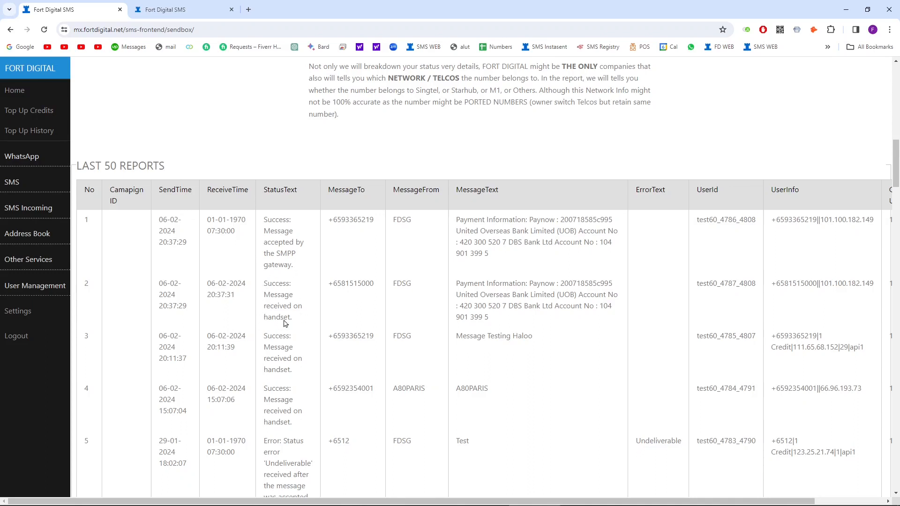
{"action": "triple_click", "coordinate": [272, 300]}
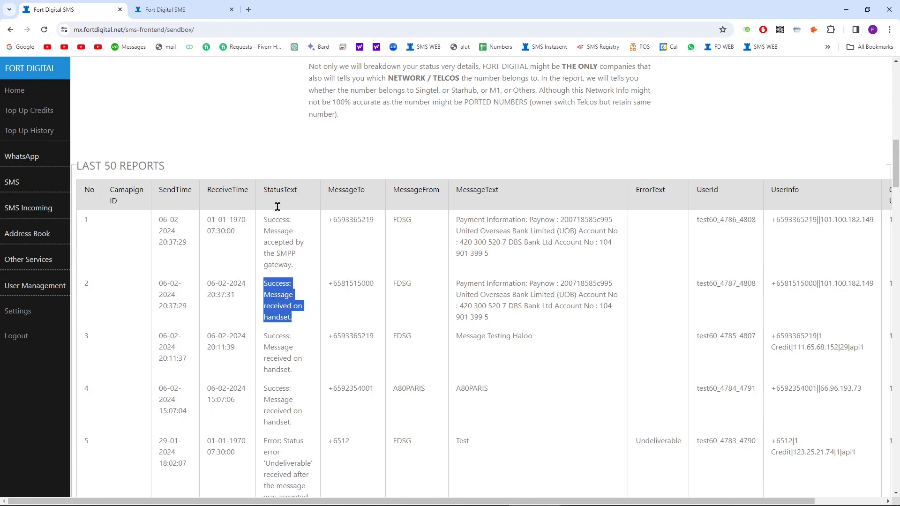
{"action": "triple_click", "coordinate": [279, 241]}
{"action": "triple_click", "coordinate": [275, 302]}
{"action": "left_click", "coordinate": [44, 30]}
{"action": "scroll", "coordinate": [291, 314], "scroll_direction": "down", "scroll_amount": 8}
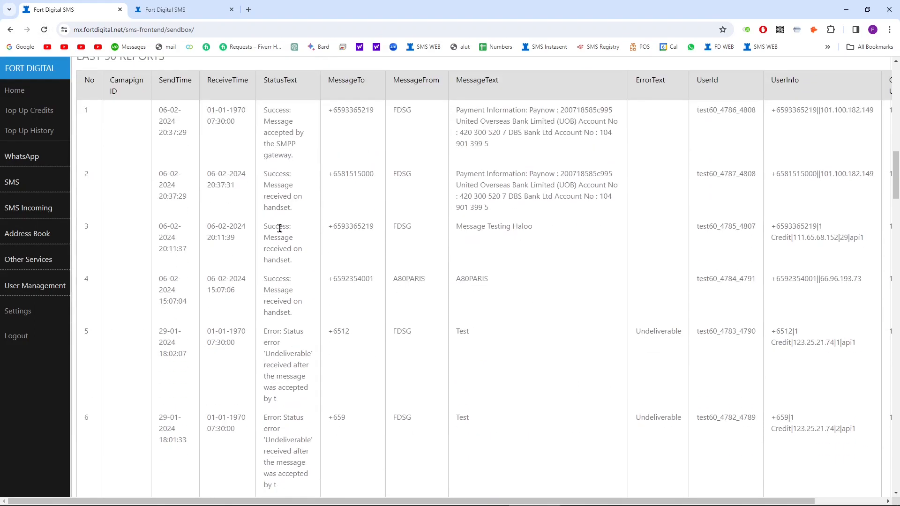
{"action": "triple_click", "coordinate": [280, 142]}
{"action": "double_click", "coordinate": [282, 197]}
{"action": "scroll", "coordinate": [286, 164], "scroll_direction": "up", "scroll_amount": 3}
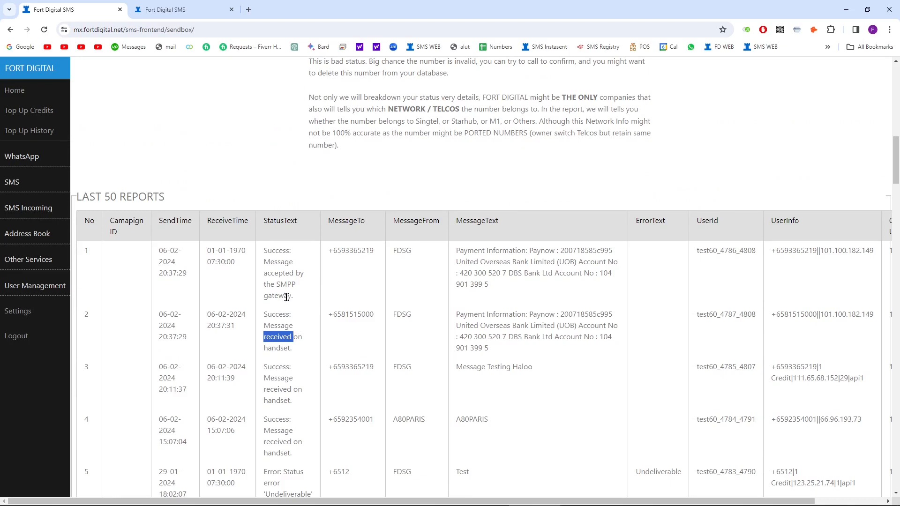
{"action": "scroll", "coordinate": [291, 289], "scroll_direction": "up", "scroll_amount": 12}
{"action": "scroll", "coordinate": [287, 312], "scroll_direction": "down", "scroll_amount": 7}
{"action": "scroll", "coordinate": [281, 319], "scroll_direction": "down", "scroll_amount": 7}
{"action": "scroll", "coordinate": [204, 197], "scroll_direction": "up", "scroll_amount": 2}
{"action": "scroll", "coordinate": [343, 294], "scroll_direction": "down", "scroll_amount": 4}
{"action": "scroll", "coordinate": [346, 291], "scroll_direction": "down", "scroll_amount": 15}
{"action": "scroll", "coordinate": [361, 293], "scroll_direction": "up", "scroll_amount": 20}
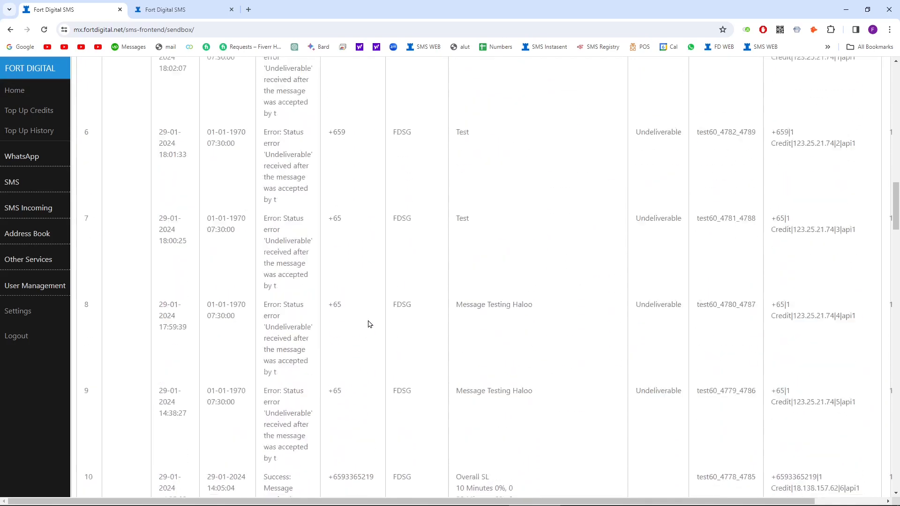
{"action": "scroll", "coordinate": [370, 322], "scroll_direction": "up", "scroll_amount": 7}
{"action": "scroll", "coordinate": [346, 309], "scroll_direction": "down", "scroll_amount": 1}
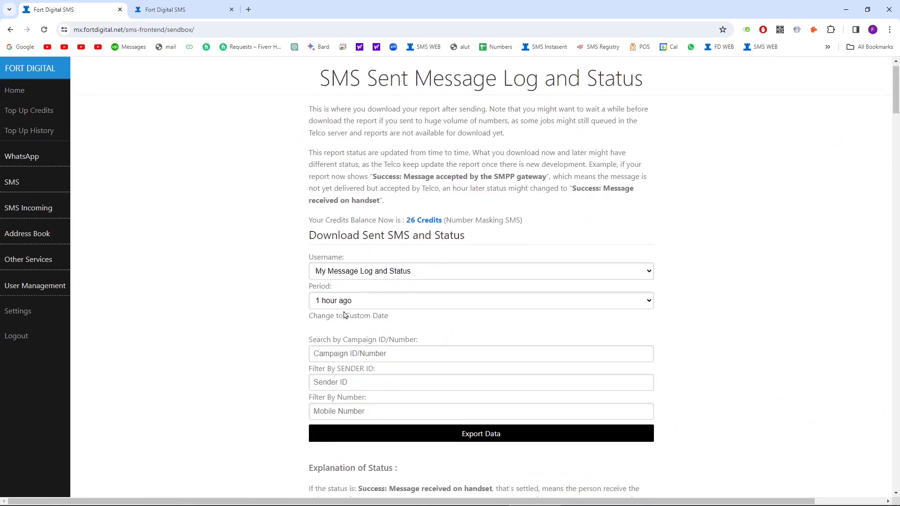
Step: Export the sent-message report for period 1 hour ago and save it as file.csv
{"action": "left_click", "coordinate": [347, 271]}
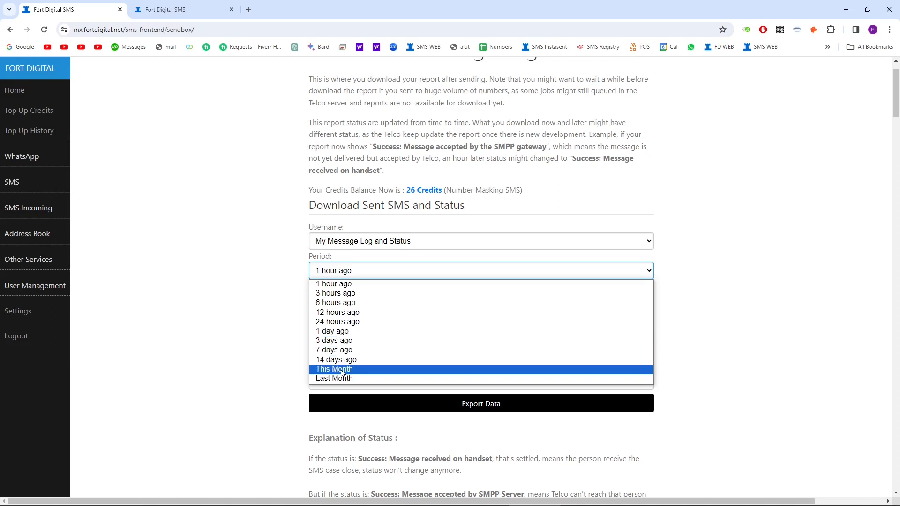
{"action": "left_click", "coordinate": [255, 322]}
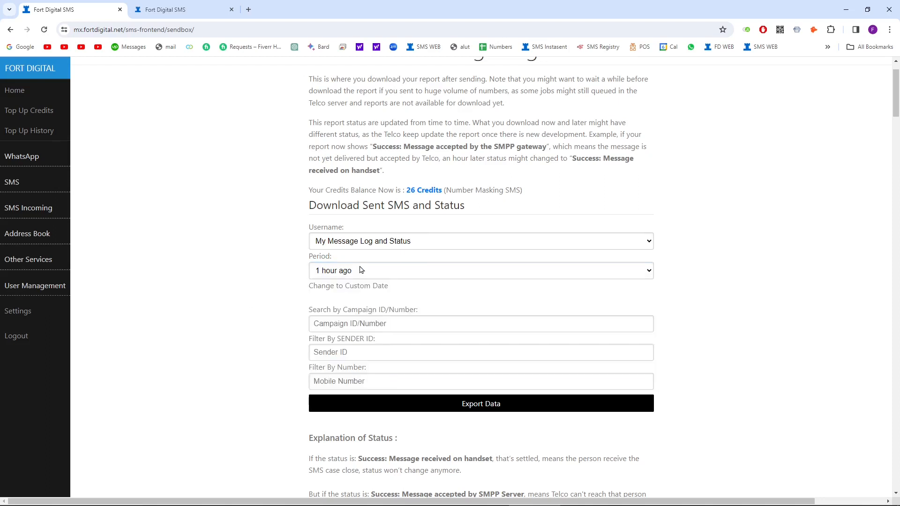
{"action": "left_click", "coordinate": [471, 404]}
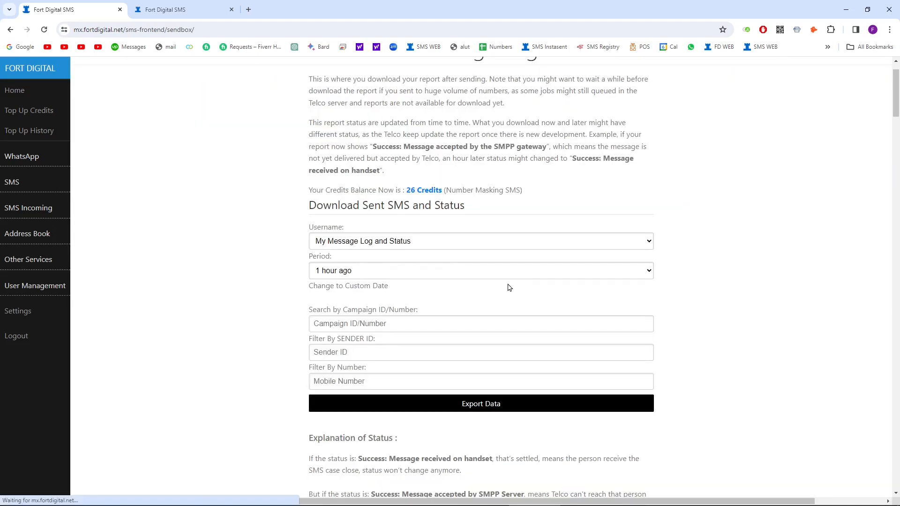
{"action": "left_click", "coordinate": [636, 350]}
Step: Check the credit used for row 2 in the sent message log
{"action": "scroll", "coordinate": [316, 302], "scroll_direction": "down", "scroll_amount": 9}
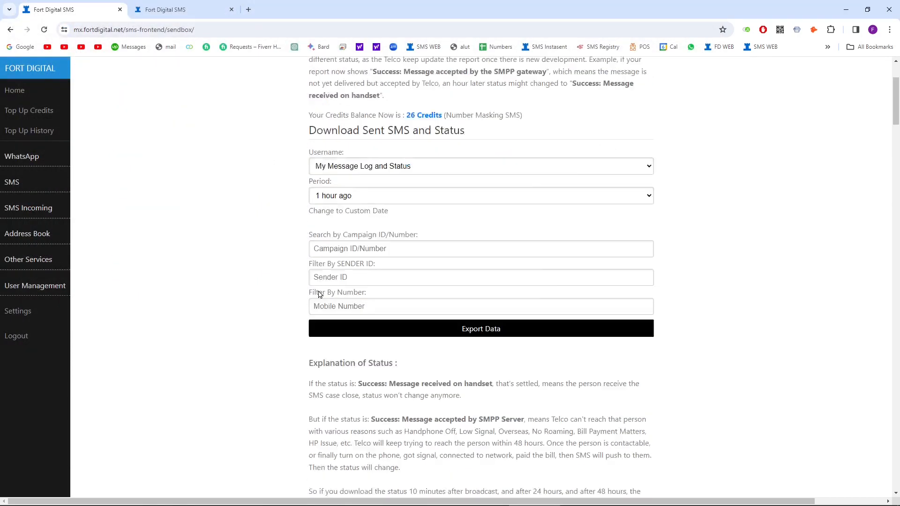
{"action": "scroll", "coordinate": [317, 301], "scroll_direction": "down", "scroll_amount": 3}
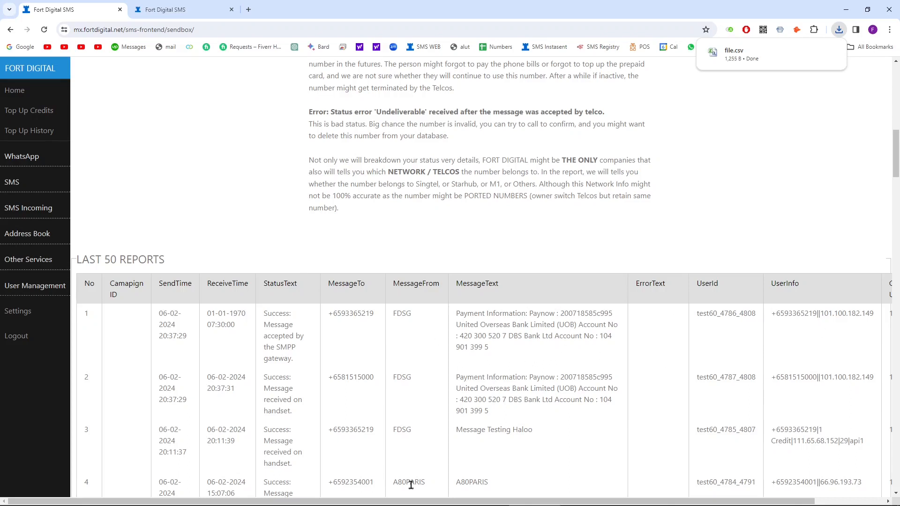
{"action": "left_click_drag", "start_coordinate": [412, 502], "coordinate": [483, 501]}
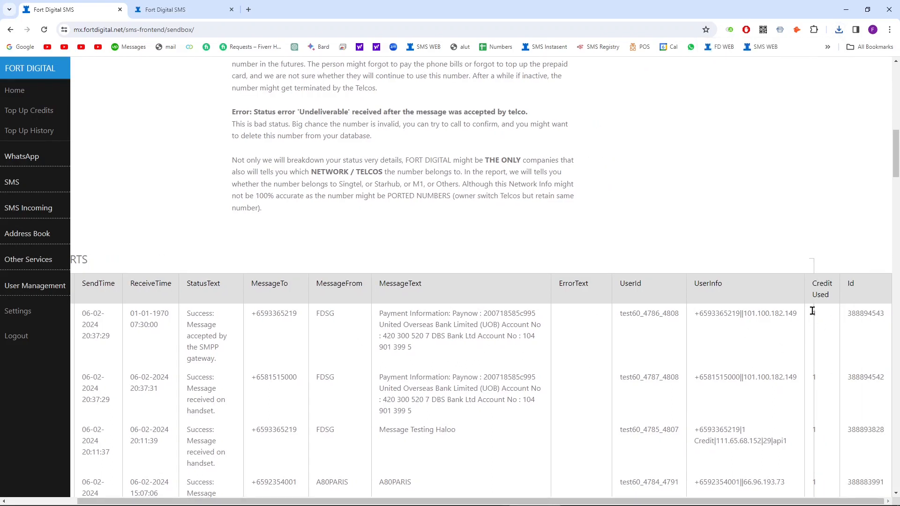
{"action": "double_click", "coordinate": [814, 377]}
{"action": "left_click", "coordinate": [821, 387]}
Step: Inspect the delivery status text of rows 1 and 2 in the sent log
{"action": "scroll", "coordinate": [249, 368], "scroll_direction": "left", "scroll_amount": 2}
{"action": "scroll", "coordinate": [307, 379], "scroll_direction": "up", "scroll_amount": 5}
{"action": "scroll", "coordinate": [307, 379], "scroll_direction": "up", "scroll_amount": 6}
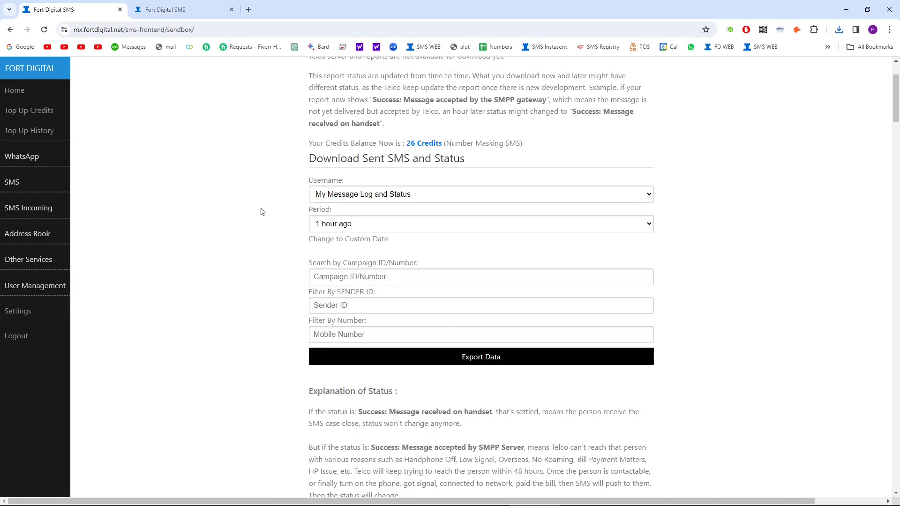
{"action": "scroll", "coordinate": [261, 214], "scroll_direction": "down", "scroll_amount": 5}
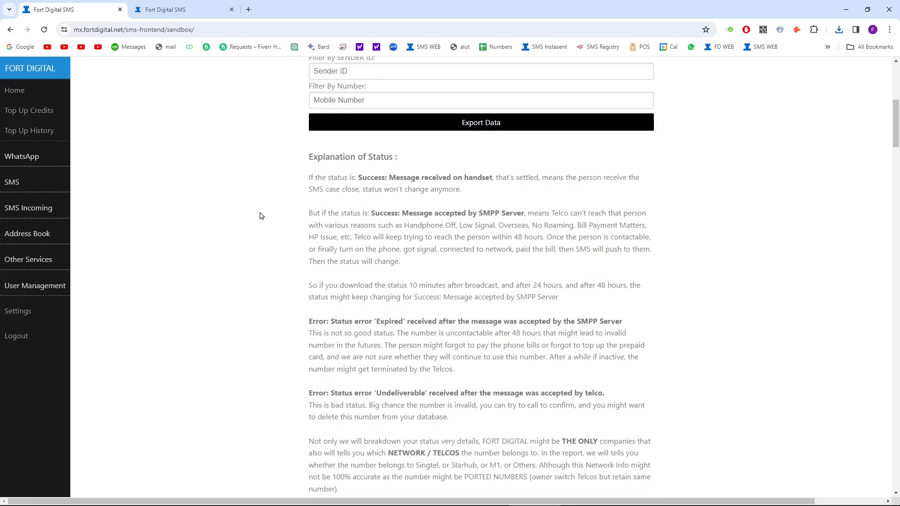
{"action": "scroll", "coordinate": [268, 199], "scroll_direction": "down", "scroll_amount": 2}
{"action": "scroll", "coordinate": [269, 202], "scroll_direction": "up", "scroll_amount": 1}
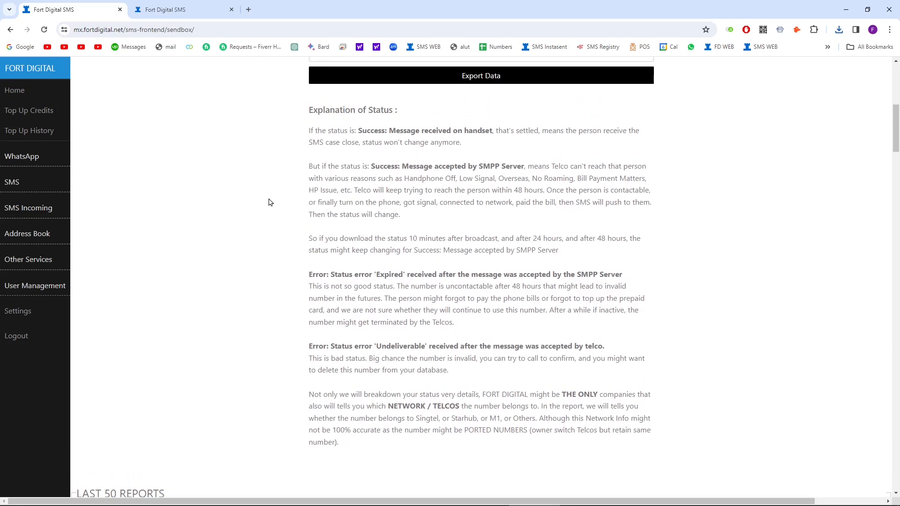
{"action": "scroll", "coordinate": [270, 202], "scroll_direction": "down", "scroll_amount": 8}
{"action": "triple_click", "coordinate": [275, 253]}
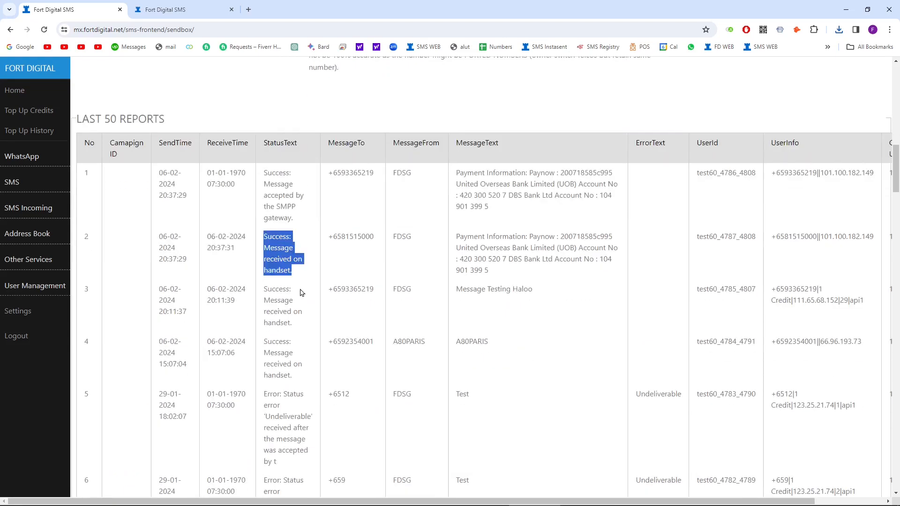
{"action": "triple_click", "coordinate": [277, 201]}
{"action": "triple_click", "coordinate": [269, 182]}
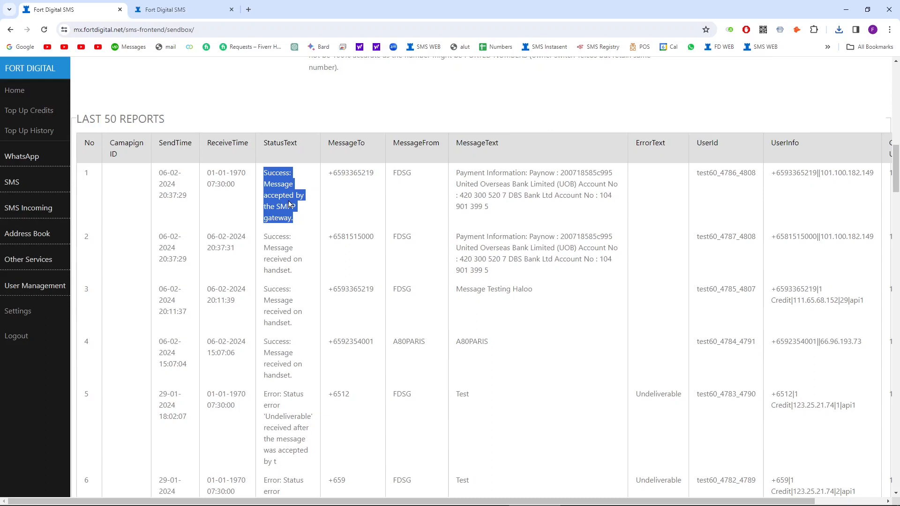
{"action": "triple_click", "coordinate": [288, 194]}
{"action": "triple_click", "coordinate": [296, 194]}
{"action": "left_click", "coordinate": [289, 217]}
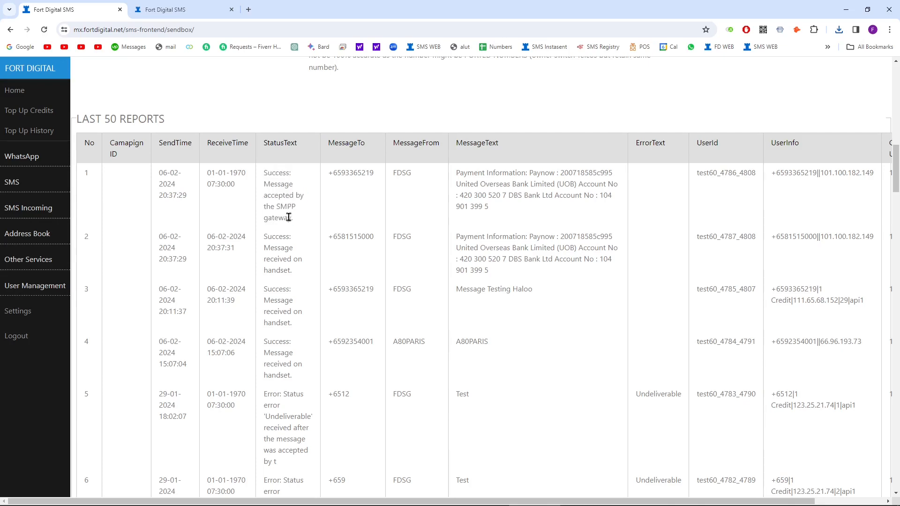
Step: Reload the log and confirm row 1's status now reads received
{"action": "left_click", "coordinate": [44, 30]}
{"action": "double_click", "coordinate": [282, 186]}
{"action": "double_click", "coordinate": [287, 188]}
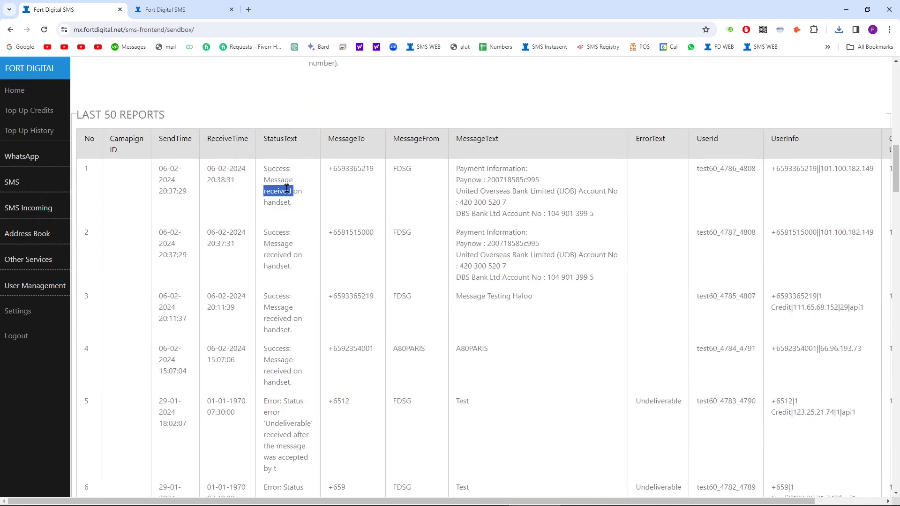
{"action": "triple_click", "coordinate": [287, 185]}
{"action": "triple_click", "coordinate": [272, 189]}
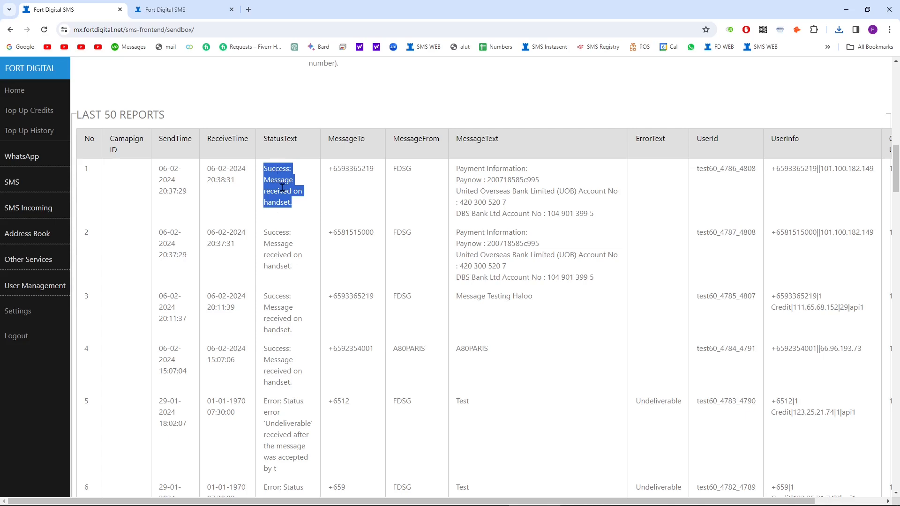
Step: Return to SMS > Quick Send from the sidebar
{"action": "scroll", "coordinate": [283, 203], "scroll_direction": "up", "scroll_amount": 15}
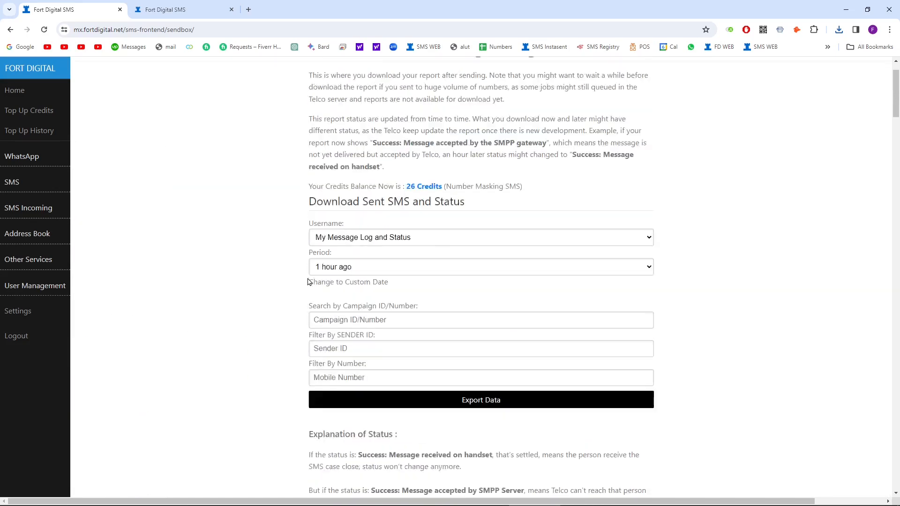
{"action": "left_click", "coordinate": [19, 182]}
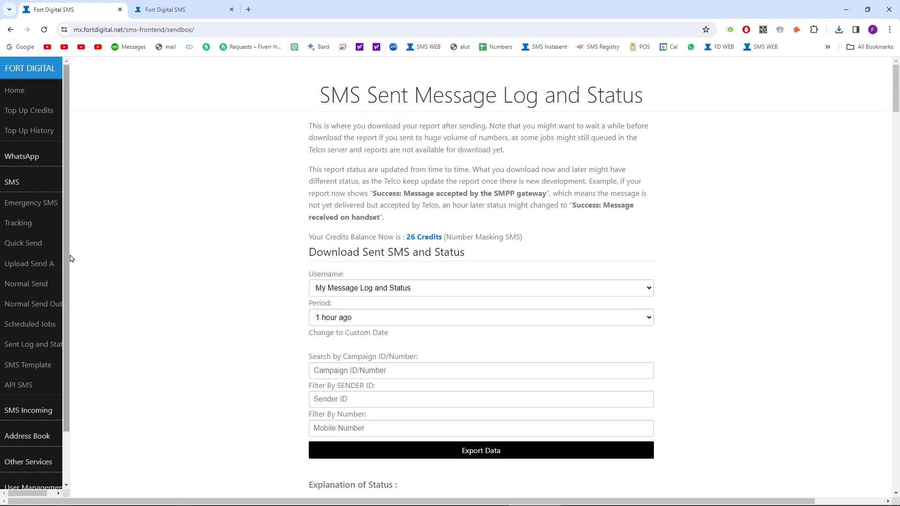
{"action": "left_click", "coordinate": [46, 247]}
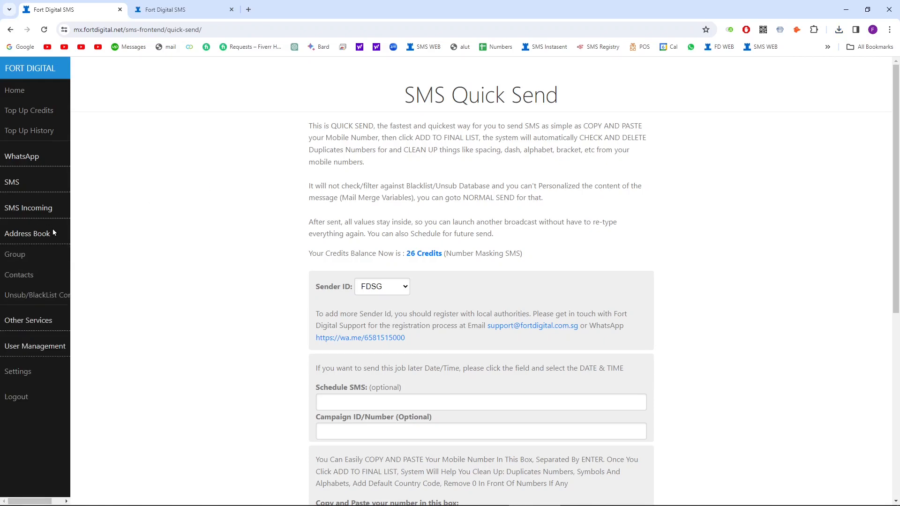
Step: Expand the SMS sidebar's sending options, then bring the Excel contacts workbook forward
{"action": "scroll", "coordinate": [290, 262], "scroll_direction": "down", "scroll_amount": 3}
{"action": "scroll", "coordinate": [368, 302], "scroll_direction": "down", "scroll_amount": 2}
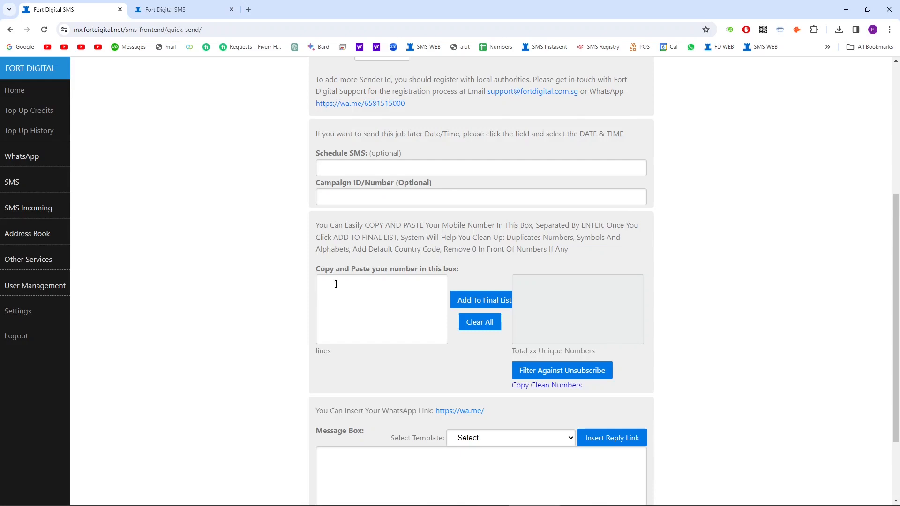
{"action": "scroll", "coordinate": [399, 308], "scroll_direction": "up", "scroll_amount": 5}
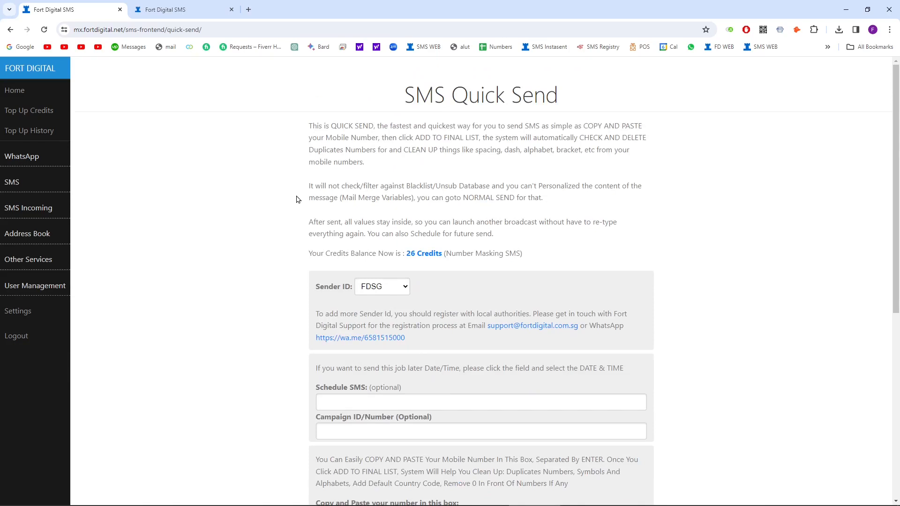
{"action": "scroll", "coordinate": [328, 204], "scroll_direction": "down", "scroll_amount": 7}
{"action": "left_click", "coordinate": [392, 392]}
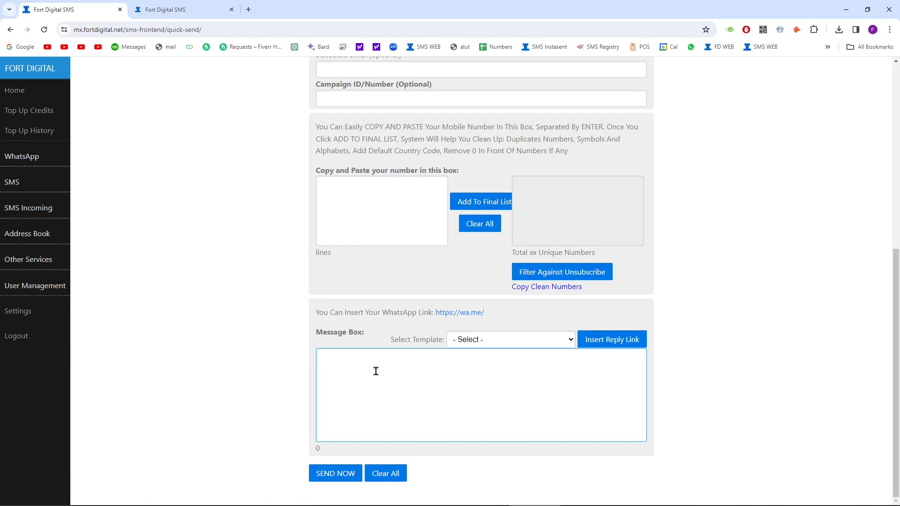
{"action": "scroll", "coordinate": [405, 399], "scroll_direction": "up", "scroll_amount": 7}
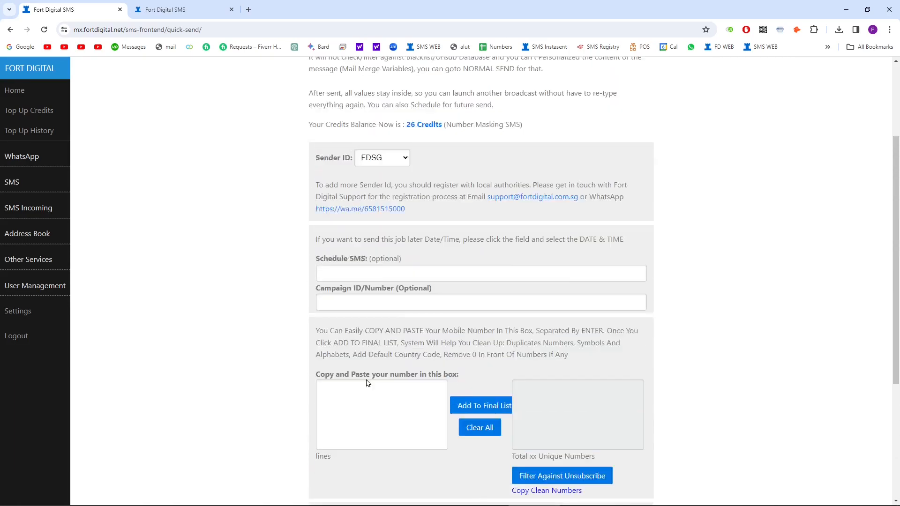
{"action": "left_click", "coordinate": [13, 181]}
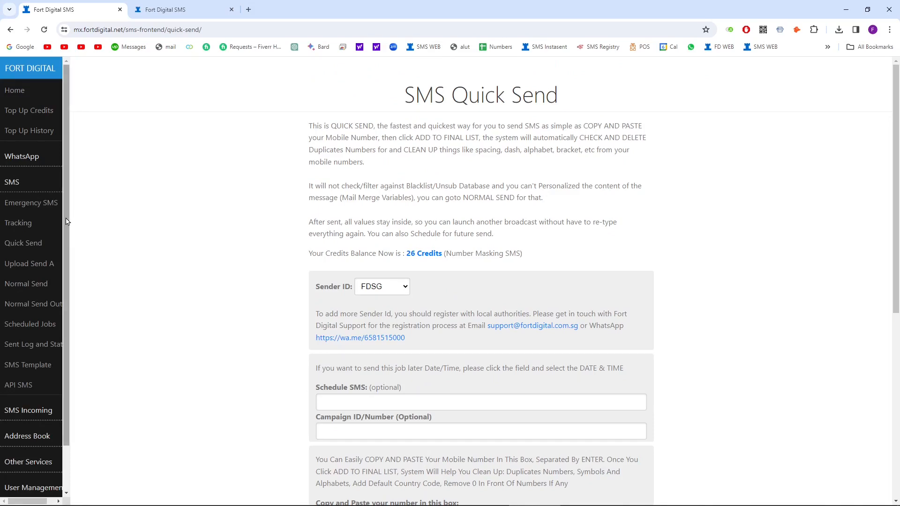
{"action": "left_click_drag", "start_coordinate": [67, 221], "coordinate": [64, 248]}
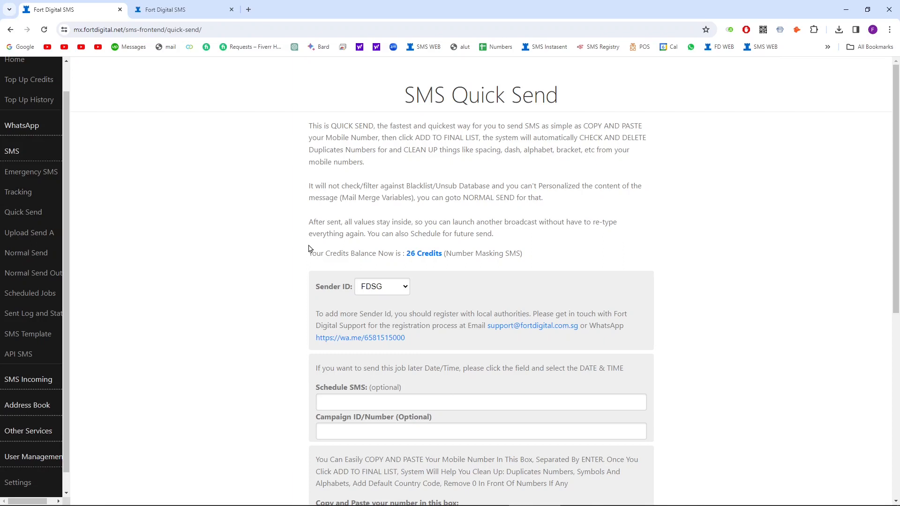
{"action": "left_click", "coordinate": [689, 497]}
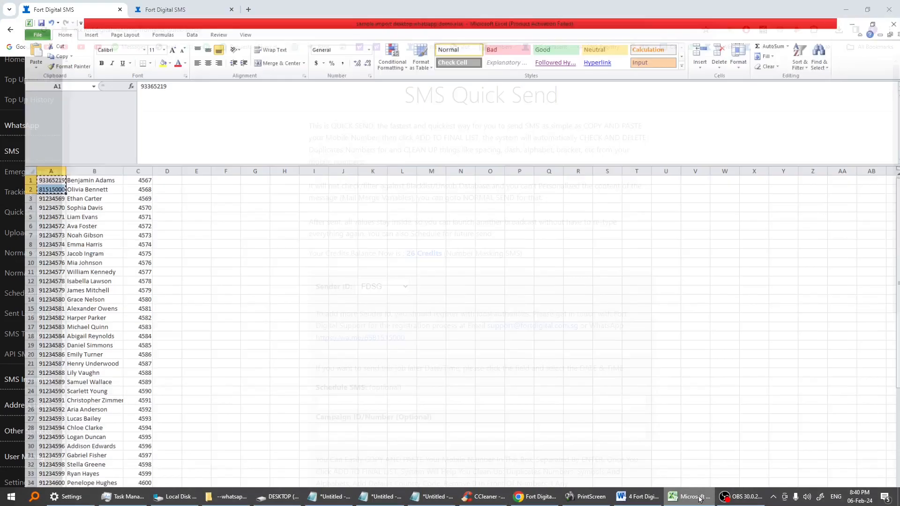
Step: Review the contact names in column B, down to cell B3
{"action": "left_click", "coordinate": [60, 176]}
{"action": "left_click", "coordinate": [66, 166]}
{"action": "left_click", "coordinate": [68, 175]}
{"action": "left_click", "coordinate": [70, 184]}
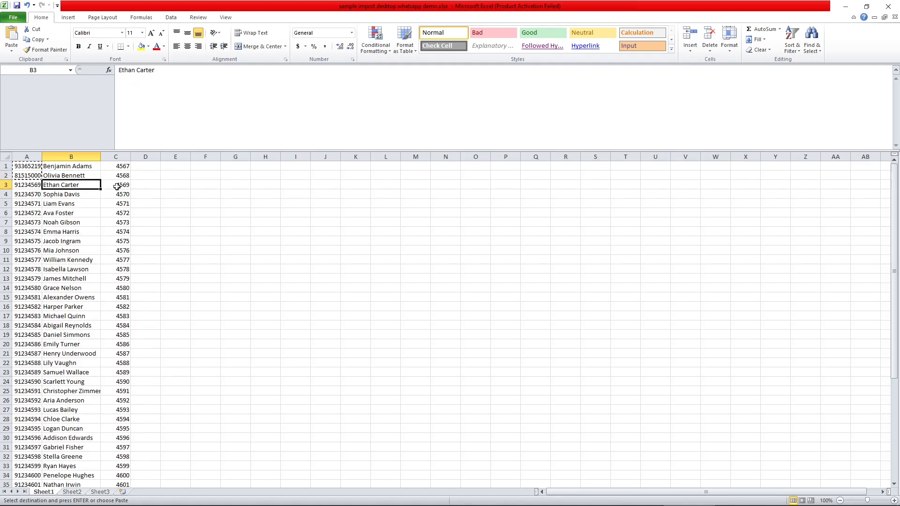
Step: Run through the codes in column C, starting with 4567 in C1, then minimise Excel
{"action": "left_click", "coordinate": [120, 168]}
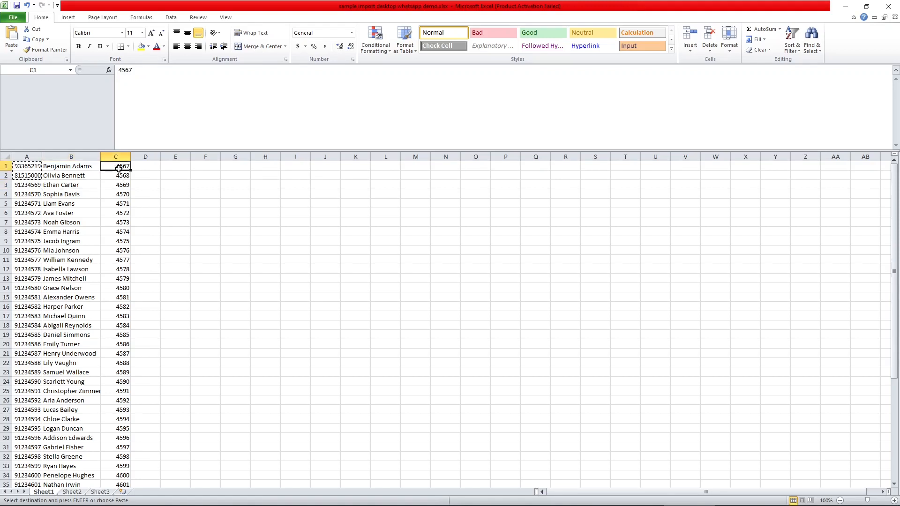
{"action": "left_click", "coordinate": [118, 175]}
{"action": "left_click", "coordinate": [118, 186]}
{"action": "left_click", "coordinate": [113, 206]}
{"action": "left_click", "coordinate": [113, 247]}
{"action": "left_click", "coordinate": [109, 285]}
{"action": "left_click", "coordinate": [110, 229]}
{"action": "left_click", "coordinate": [112, 205]}
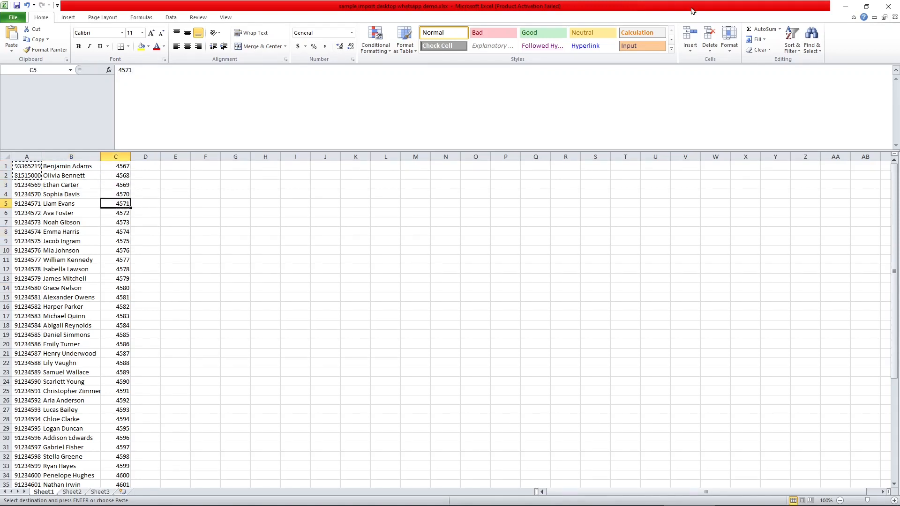
{"action": "left_click", "coordinate": [846, 7]}
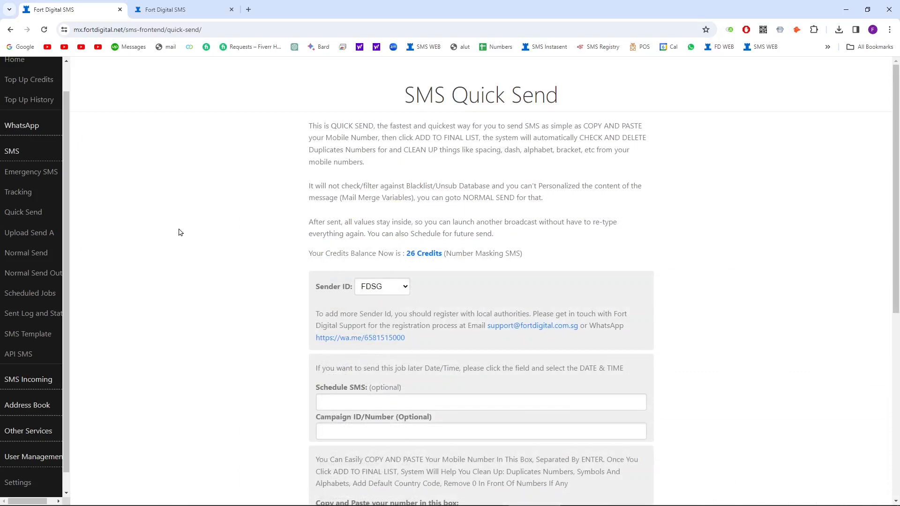
Step: On SMS > Upload Send A, save the sample Comma Delimited.csv and open it
{"action": "left_click", "coordinate": [32, 233]}
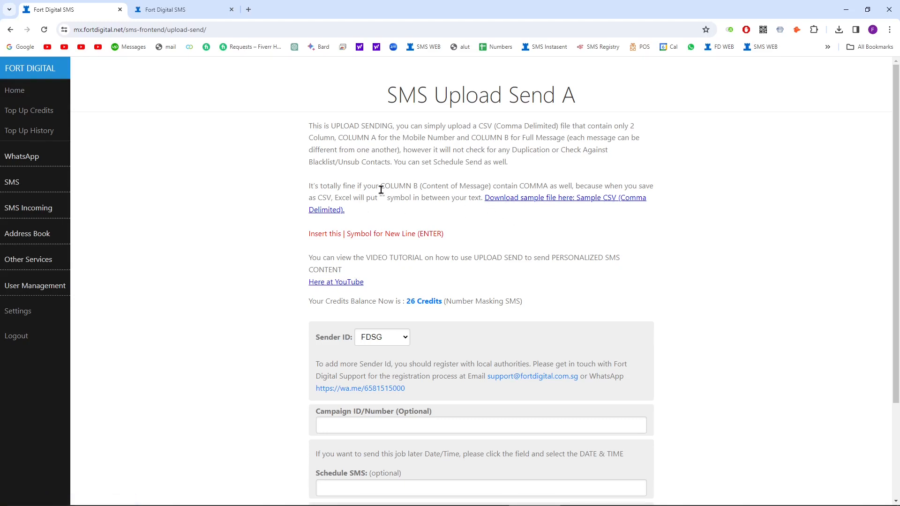
{"action": "left_click", "coordinate": [502, 202]}
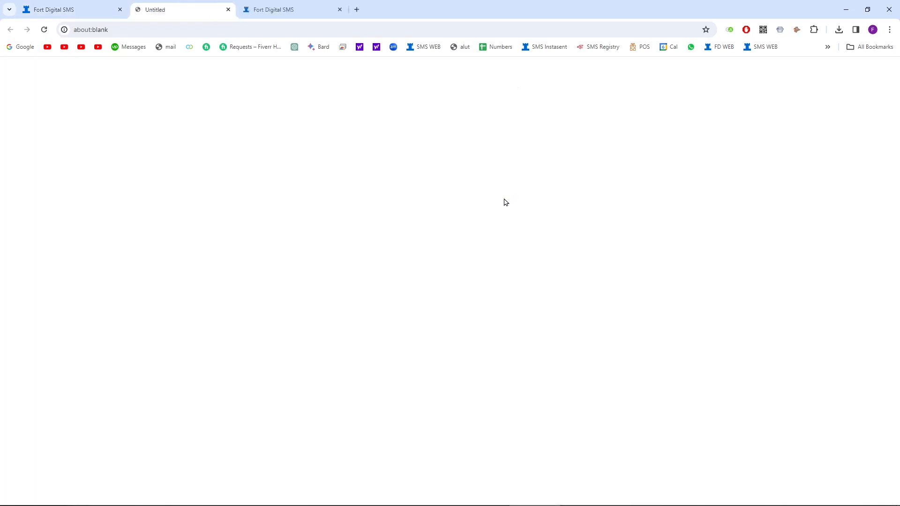
{"action": "left_click", "coordinate": [628, 354]}
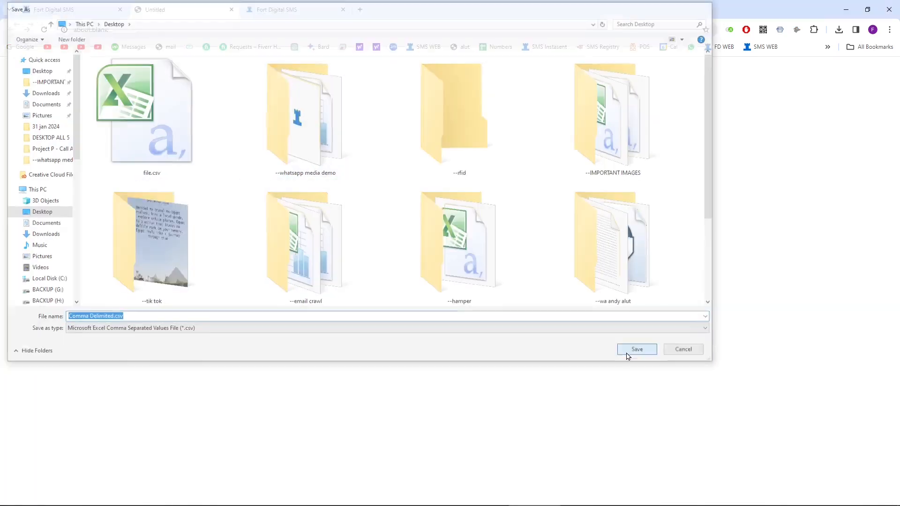
{"action": "left_click", "coordinate": [769, 54]}
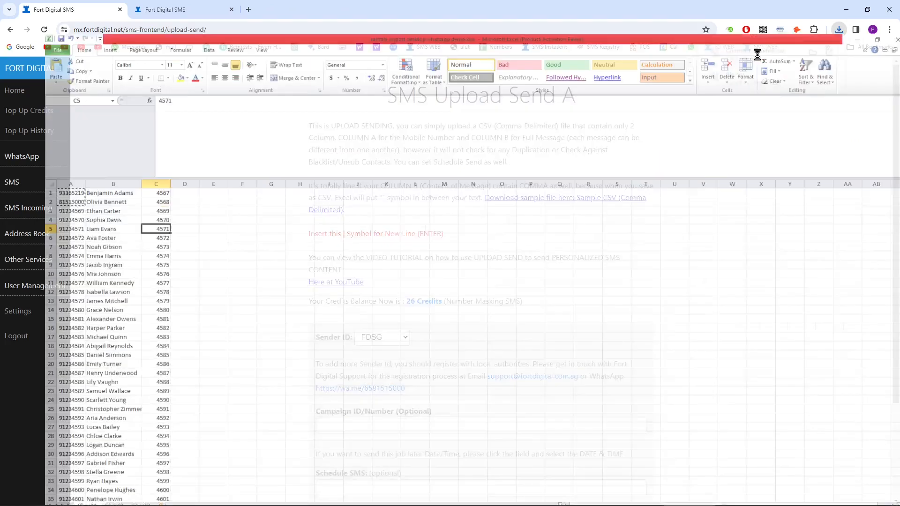
Step: Widen columns B and A of Comma Delimited.csv so messages and numbers fit
{"action": "left_click", "coordinate": [105, 219]}
{"action": "left_click_drag", "start_coordinate": [71, 156], "coordinate": [191, 156]}
{"action": "left_click_drag", "start_coordinate": [41, 157], "coordinate": [120, 154]}
{"action": "left_click", "coordinate": [227, 224]}
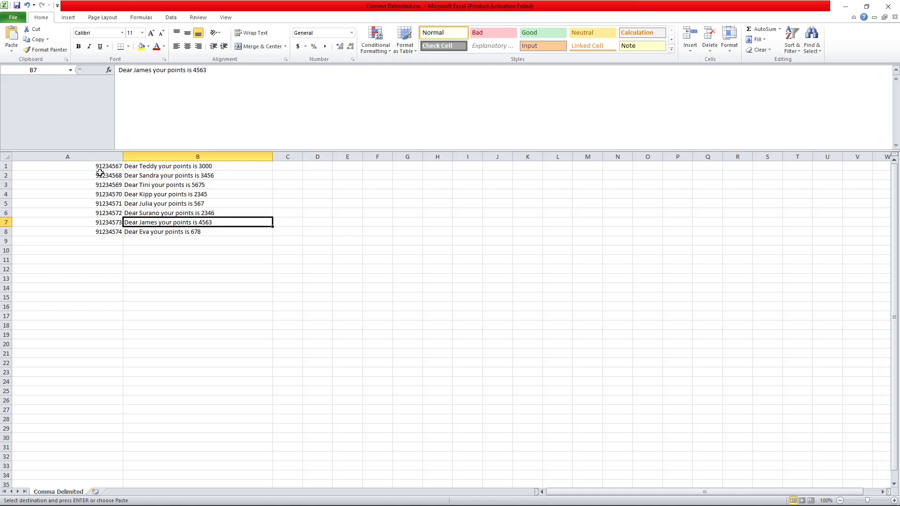
Step: Check the numbers and personalised messages in rows 1–3, plus the message in B5
{"action": "left_click", "coordinate": [100, 157]}
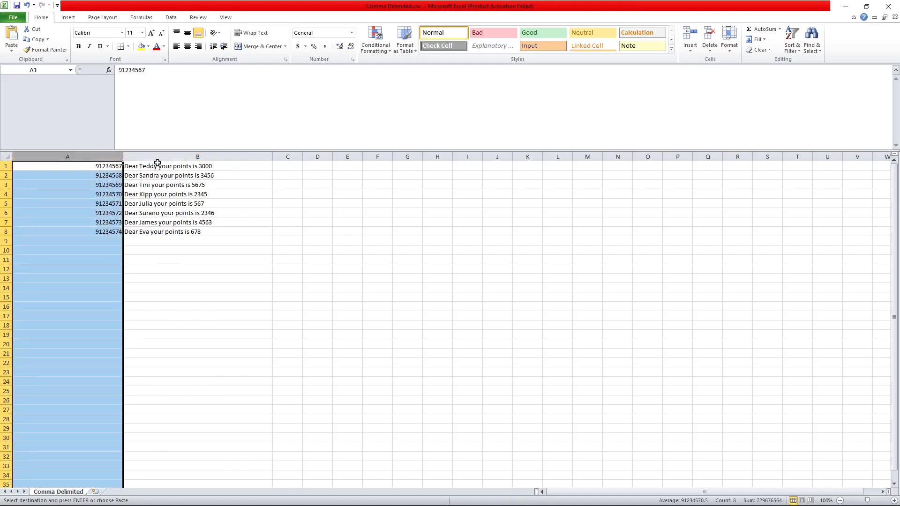
{"action": "left_click", "coordinate": [152, 158]}
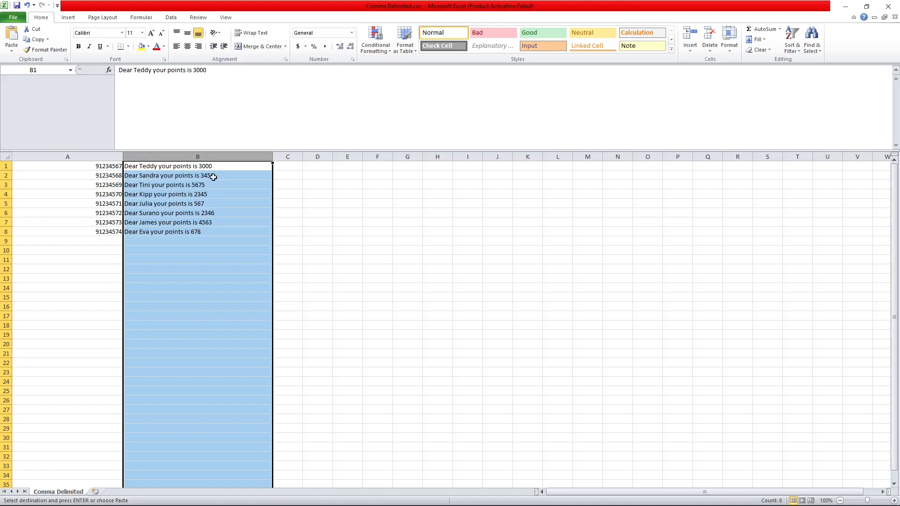
{"action": "left_click", "coordinate": [217, 167]}
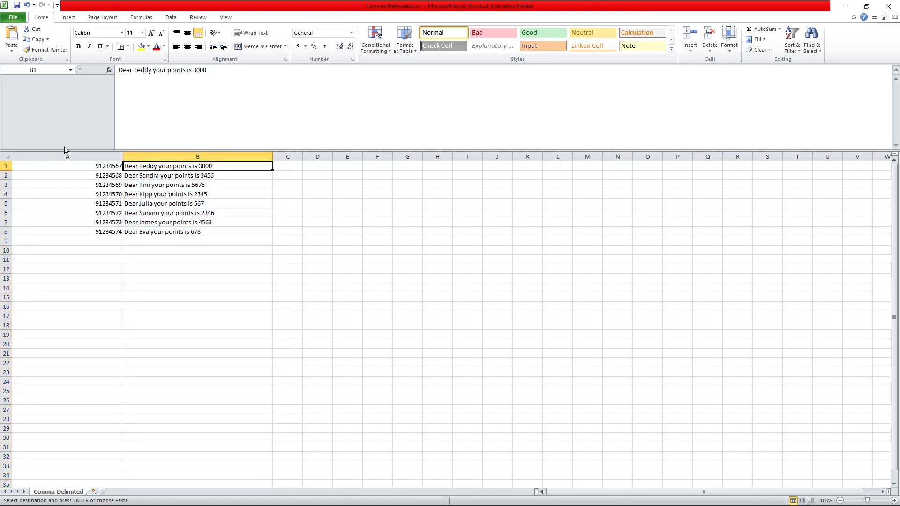
{"action": "left_click", "coordinate": [183, 200]}
{"action": "left_click", "coordinate": [99, 166]}
{"action": "left_click", "coordinate": [149, 166]}
{"action": "left_click", "coordinate": [107, 166]}
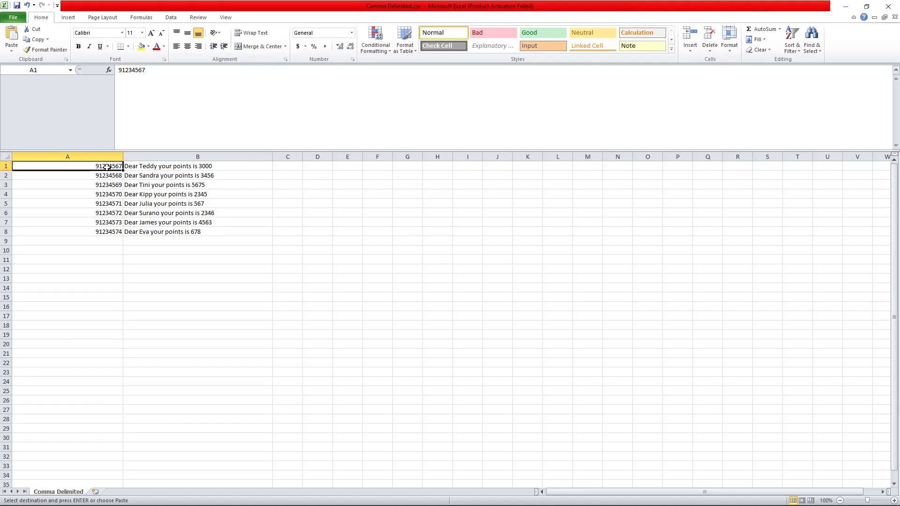
{"action": "left_click", "coordinate": [138, 167]}
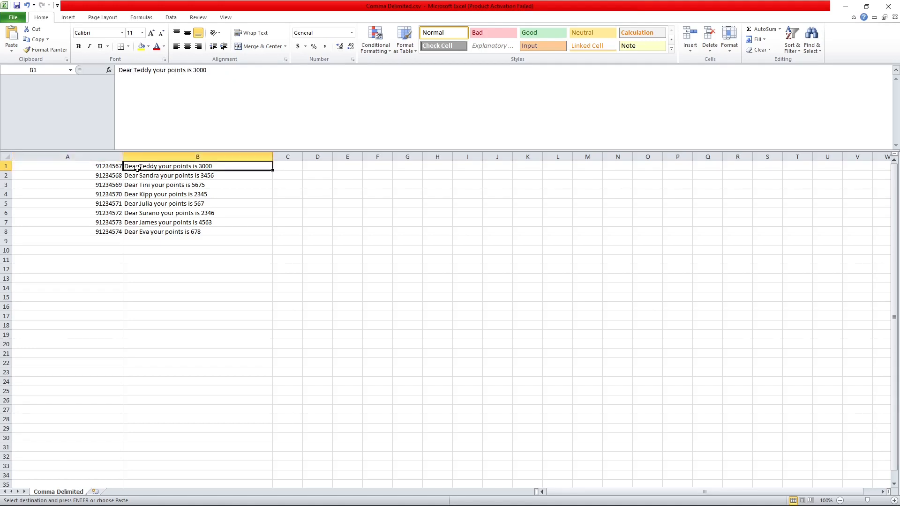
{"action": "left_click", "coordinate": [101, 177]}
{"action": "left_click", "coordinate": [139, 176]}
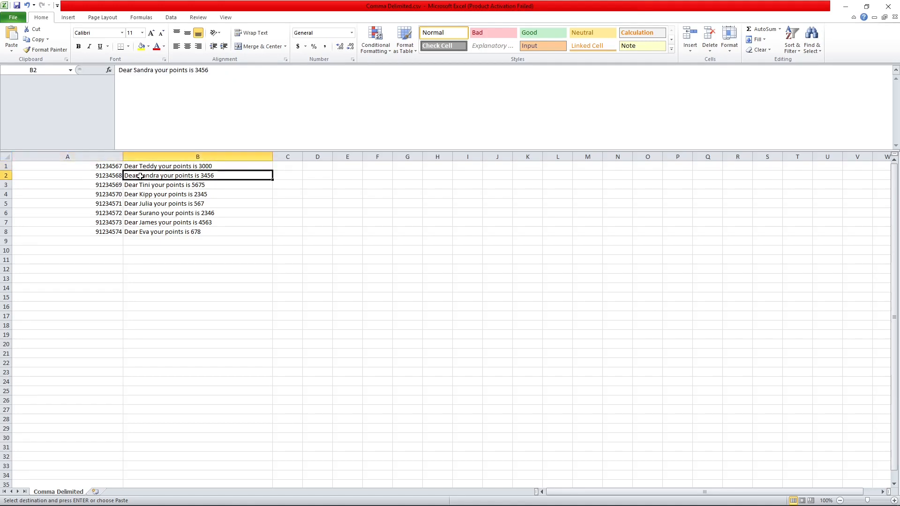
{"action": "left_click", "coordinate": [110, 183]}
{"action": "left_click", "coordinate": [132, 184]}
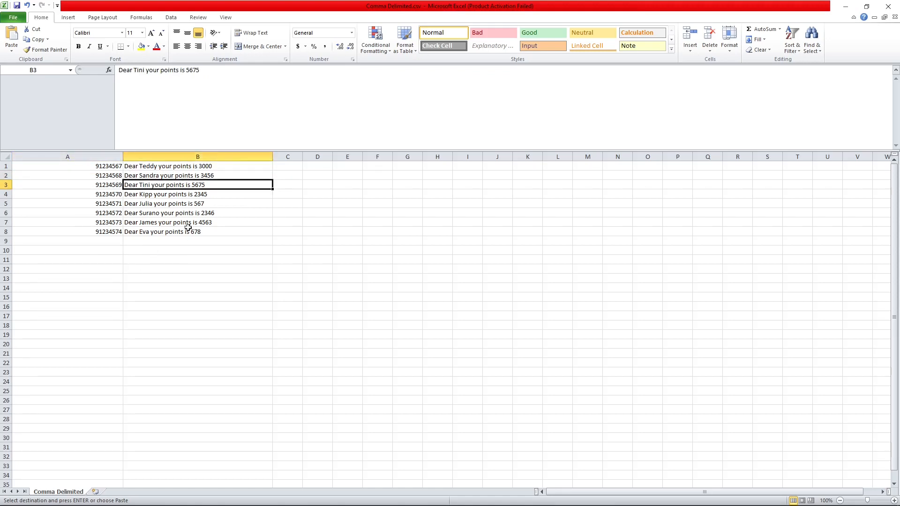
{"action": "left_click", "coordinate": [141, 168]}
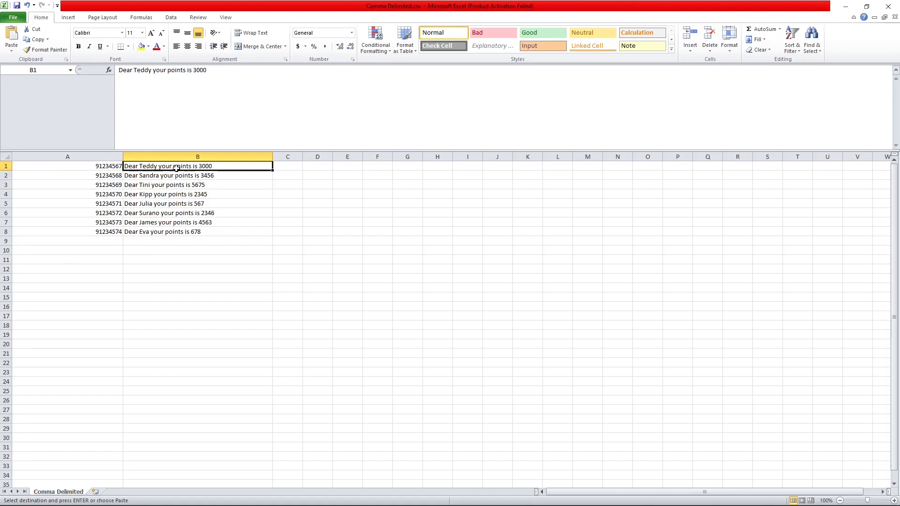
Step: Select all eight messages in column B, then minimise the CSV back to Upload Send A
{"action": "left_click", "coordinate": [842, 6]}
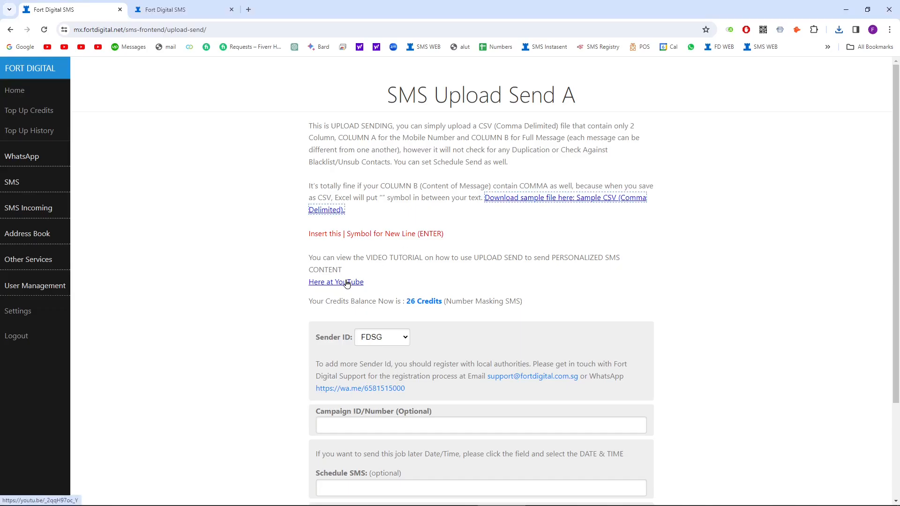
{"action": "left_click", "coordinate": [744, 496]}
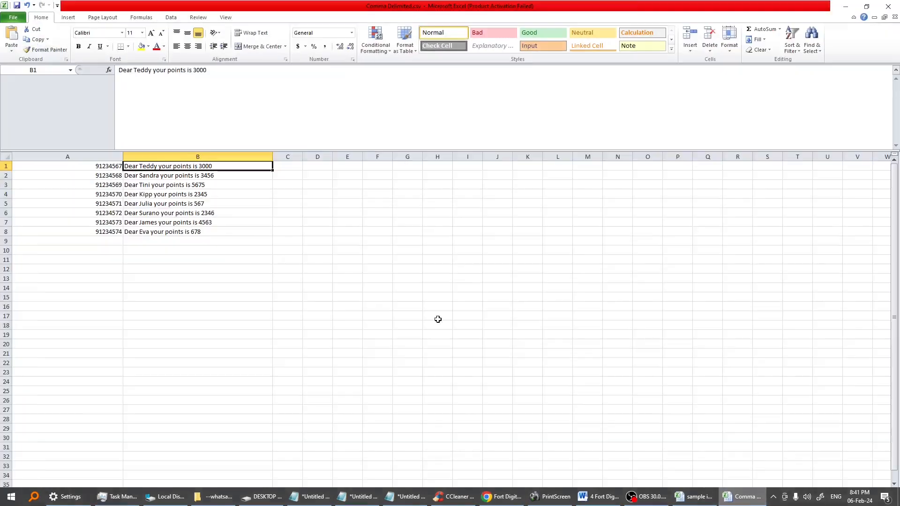
{"action": "left_click", "coordinate": [170, 210]}
{"action": "left_click", "coordinate": [192, 168]}
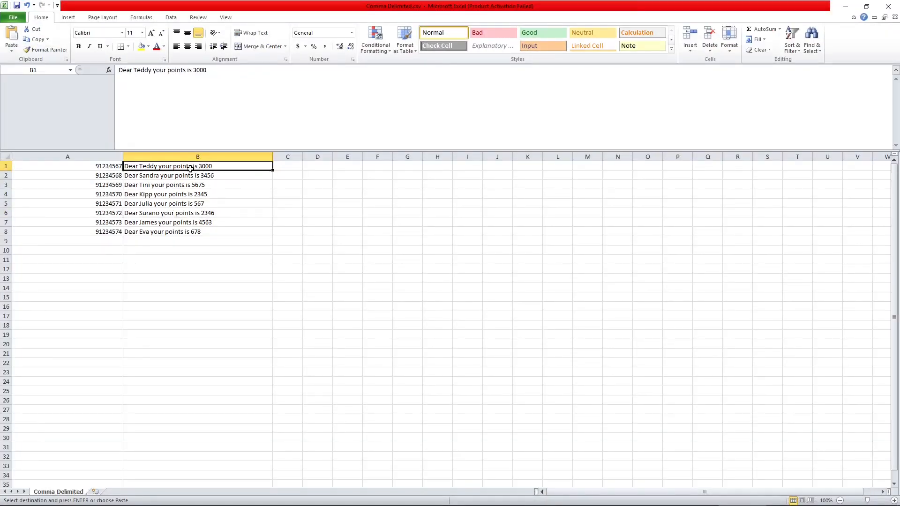
{"action": "left_click", "coordinate": [201, 232]}
{"action": "left_click_drag", "start_coordinate": [194, 167], "coordinate": [182, 233]}
{"action": "left_click", "coordinate": [101, 183]}
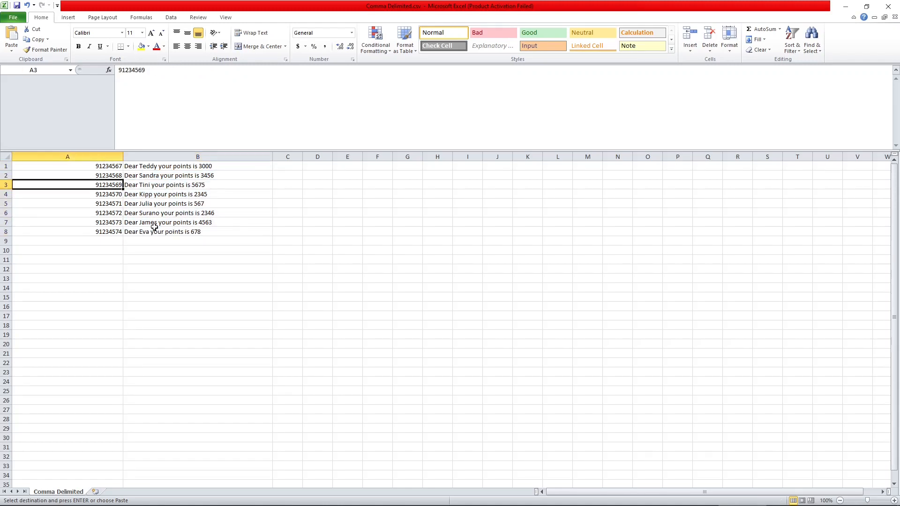
{"action": "left_click", "coordinate": [845, 7]}
{"action": "scroll", "coordinate": [283, 281], "scroll_direction": "down", "scroll_amount": 1}
{"action": "scroll", "coordinate": [283, 286], "scroll_direction": "down", "scroll_amount": 2}
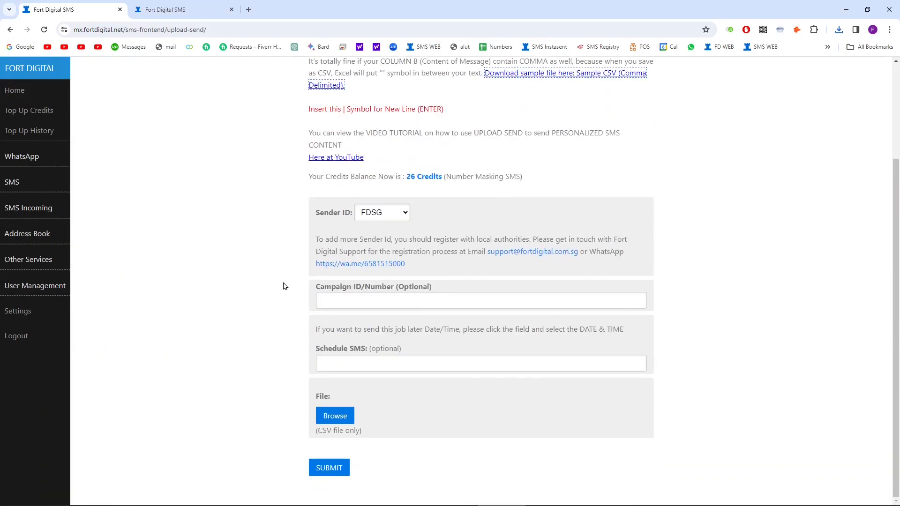
Step: Upload and submit Comma Delimited.csv, then cancel the job after the 8-valid-number summary
{"action": "left_click", "coordinate": [342, 420]}
{"action": "left_click", "coordinate": [181, 171]}
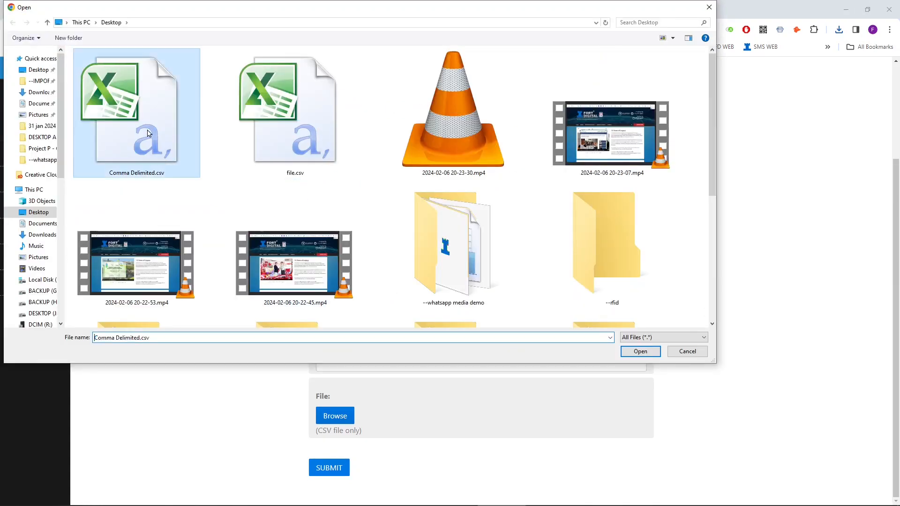
{"action": "double_click", "coordinate": [171, 156]}
{"action": "left_click", "coordinate": [329, 469]}
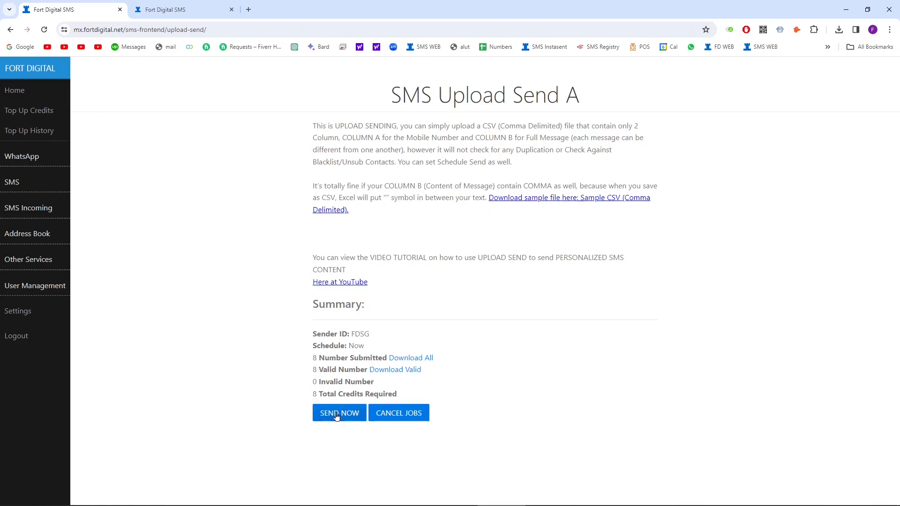
{"action": "left_click", "coordinate": [402, 413]}
{"action": "scroll", "coordinate": [267, 321], "scroll_direction": "down", "scroll_amount": 3}
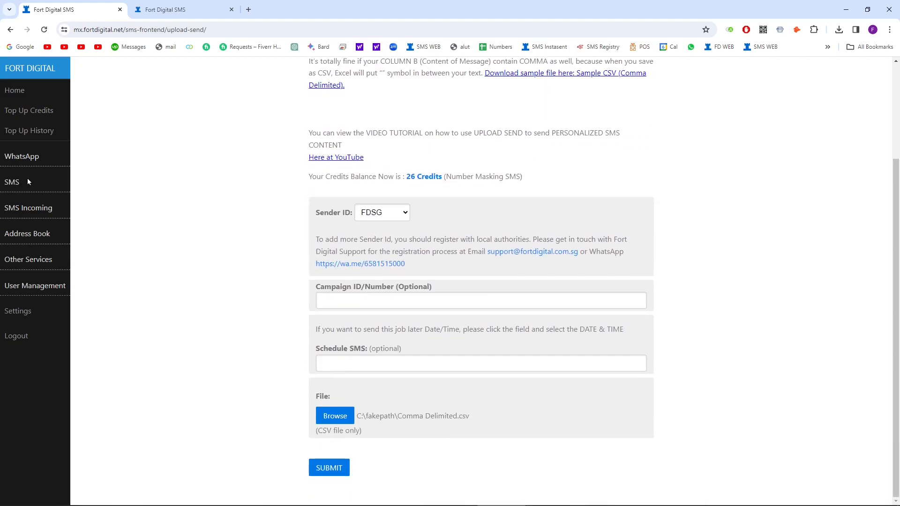
Step: Focus the Campaign ID field, then switch to the SMS Quick Send page
{"action": "left_click", "coordinate": [345, 300]}
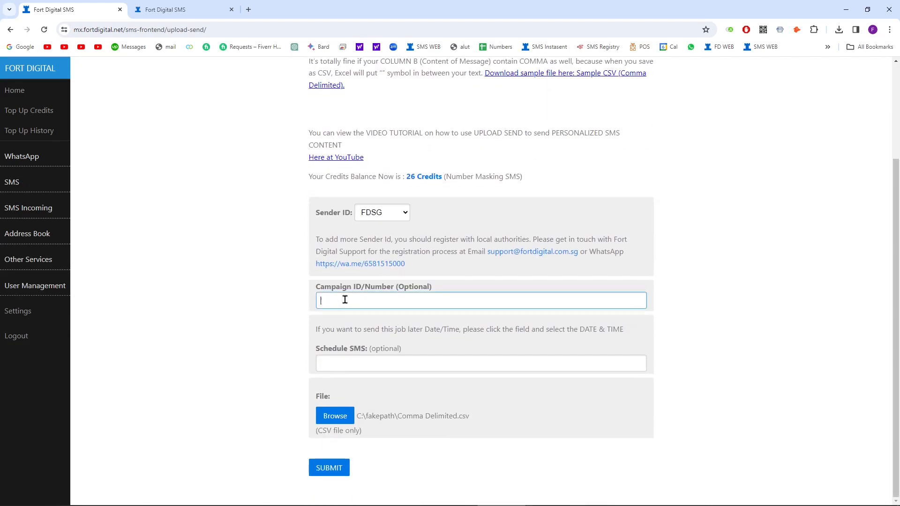
{"action": "left_click", "coordinate": [25, 187]}
{"action": "left_click", "coordinate": [28, 243]}
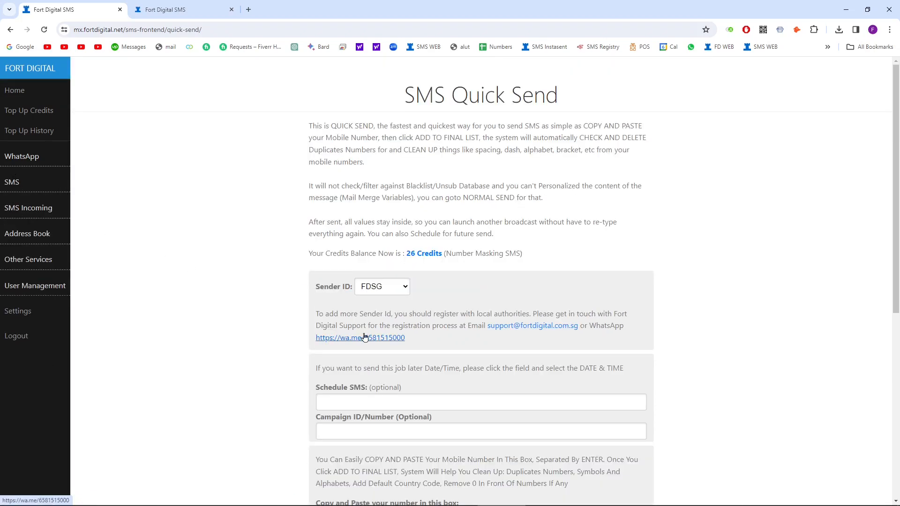
Step: Try the Campaign ID field, then reload the SMS Quick Send page
{"action": "scroll", "coordinate": [365, 338], "scroll_direction": "down", "scroll_amount": 3}
{"action": "left_click", "coordinate": [339, 290]}
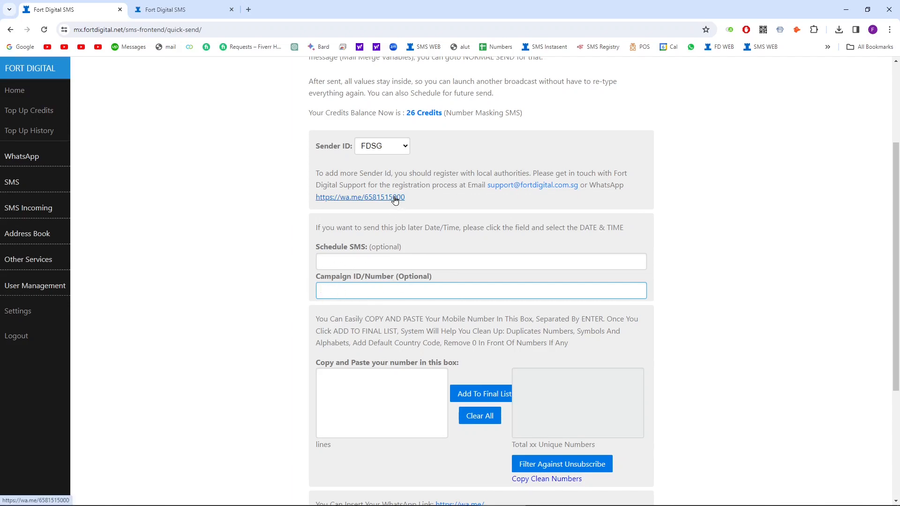
{"action": "left_click", "coordinate": [261, 263]}
{"action": "scroll", "coordinate": [261, 263], "scroll_direction": "up", "scroll_amount": 3}
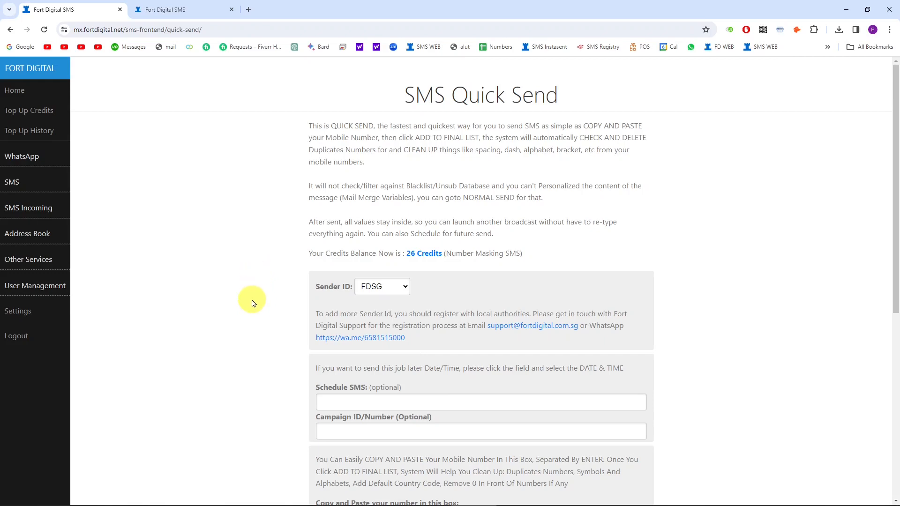
{"action": "scroll", "coordinate": [252, 304], "scroll_direction": "down", "scroll_amount": 3}
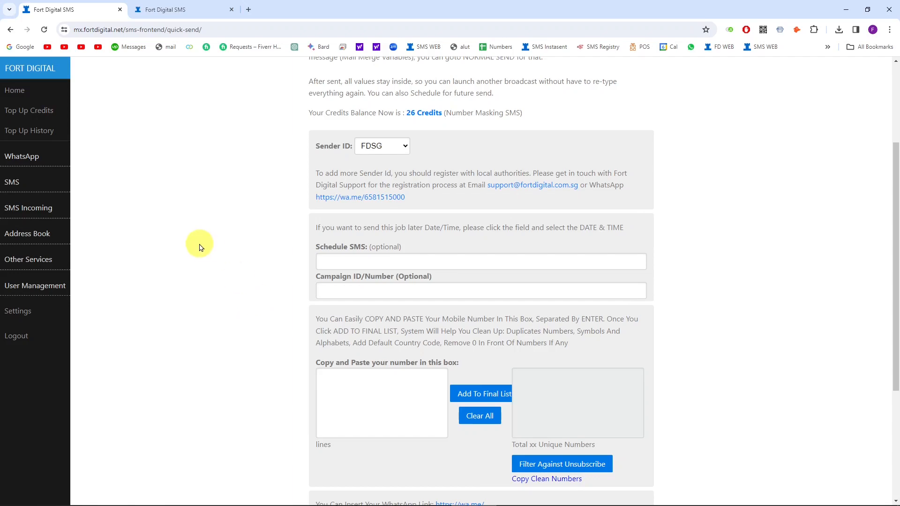
{"action": "left_click", "coordinate": [12, 183]}
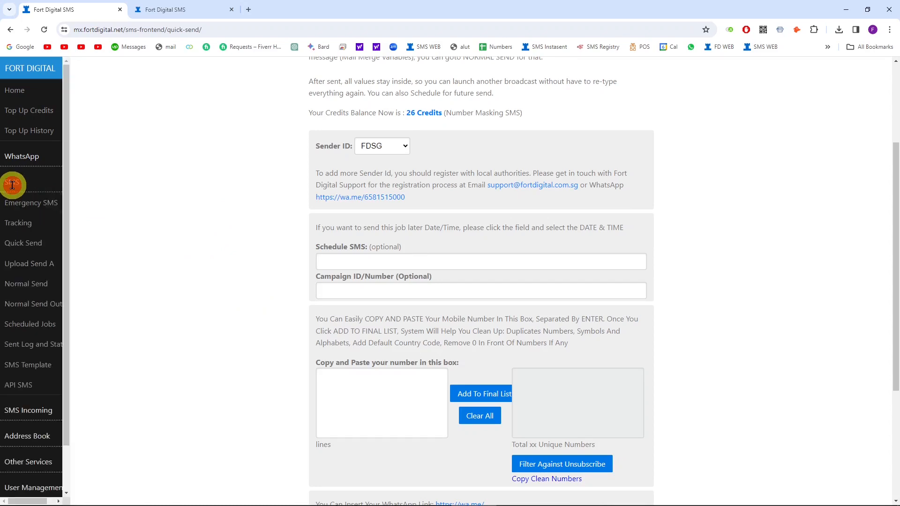
{"action": "left_click", "coordinate": [35, 242]}
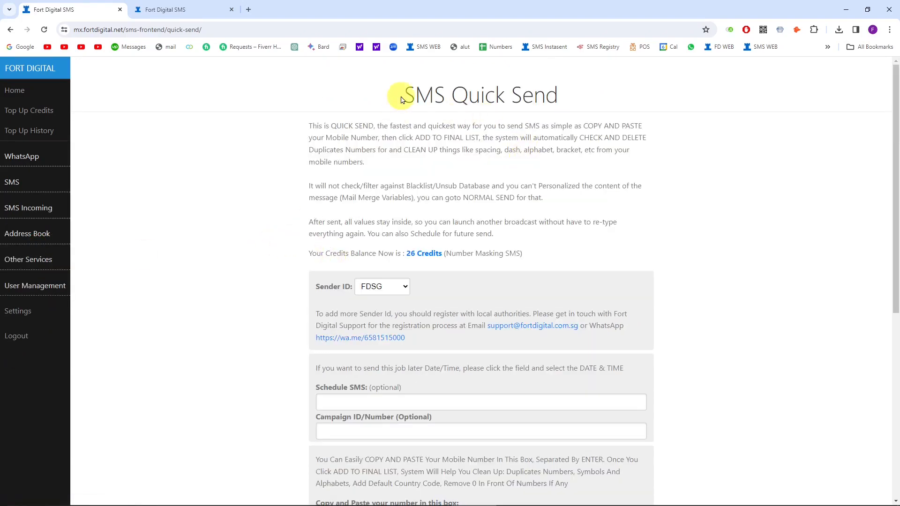
{"action": "scroll", "coordinate": [428, 187], "scroll_direction": "down", "scroll_amount": 3}
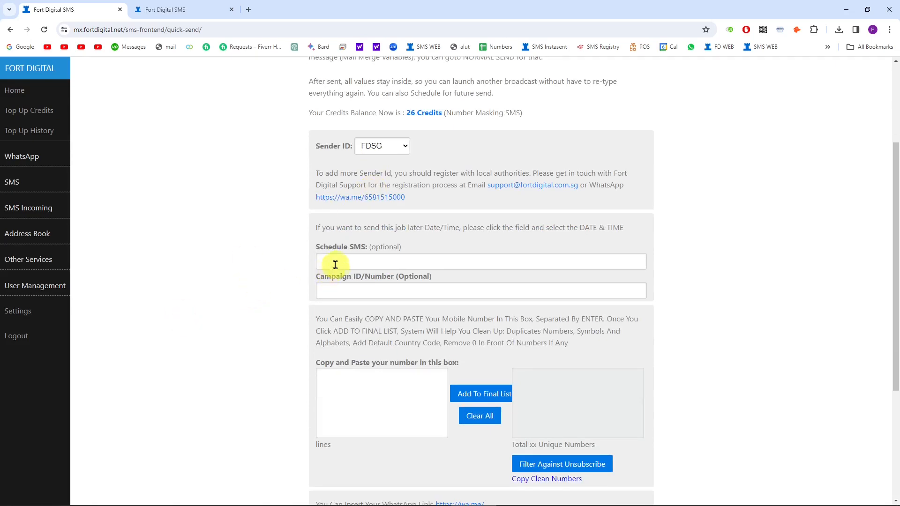
Step: Schedule the send for 2024/02/07 at 10:00
{"action": "left_click", "coordinate": [341, 262]}
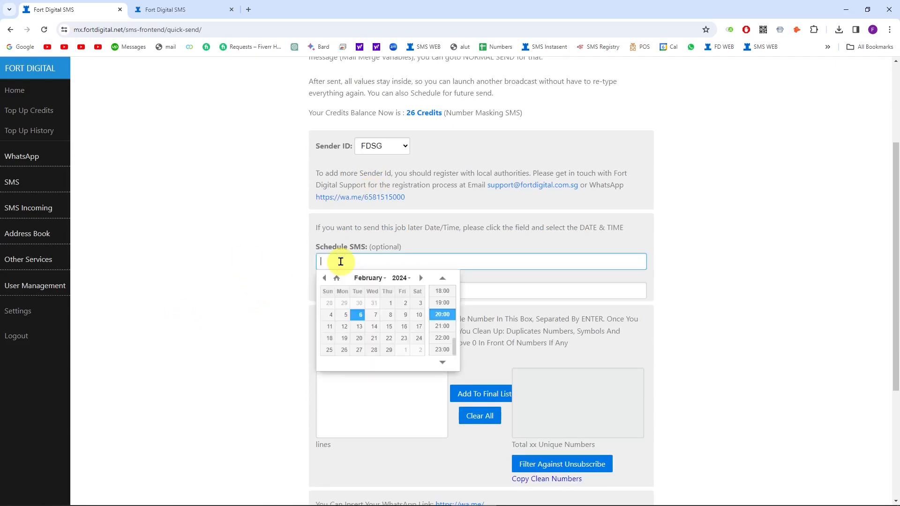
{"action": "left_click", "coordinate": [370, 316]}
{"action": "scroll", "coordinate": [443, 327], "scroll_direction": "up", "scroll_amount": 3}
{"action": "scroll", "coordinate": [443, 328], "scroll_direction": "up", "scroll_amount": 2}
{"action": "left_click", "coordinate": [439, 295]}
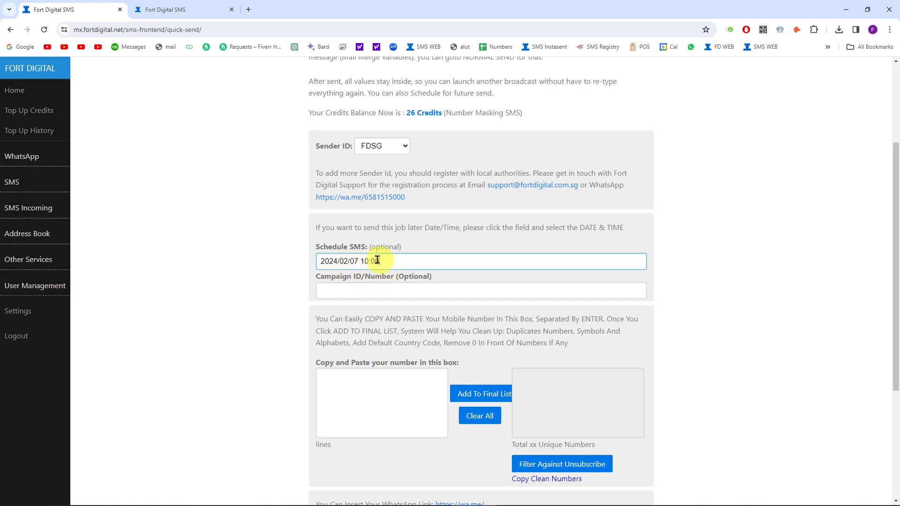
Step: Paste the 10 phone numbers from Excel column A and add them to the final list
{"action": "scroll", "coordinate": [371, 360], "scroll_direction": "down", "scroll_amount": 1}
{"action": "left_click", "coordinate": [363, 352]}
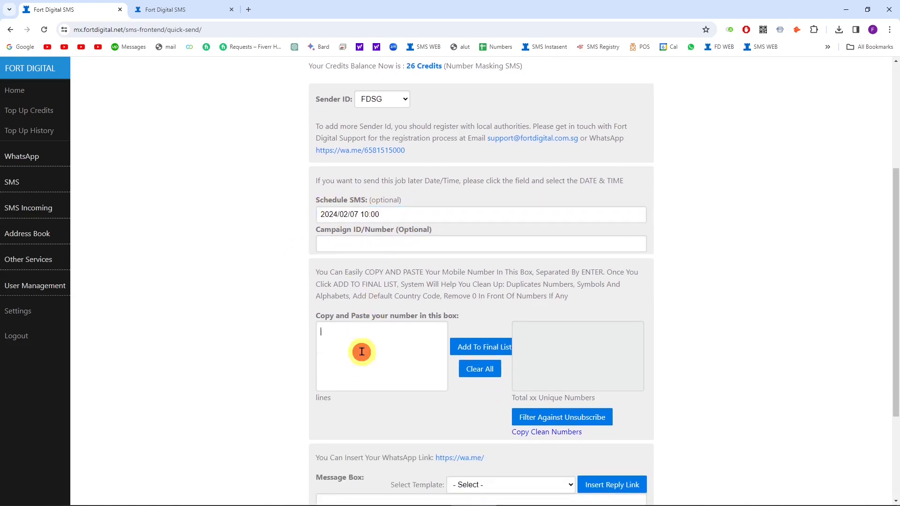
{"action": "scroll", "coordinate": [360, 345], "scroll_direction": "down", "scroll_amount": 1}
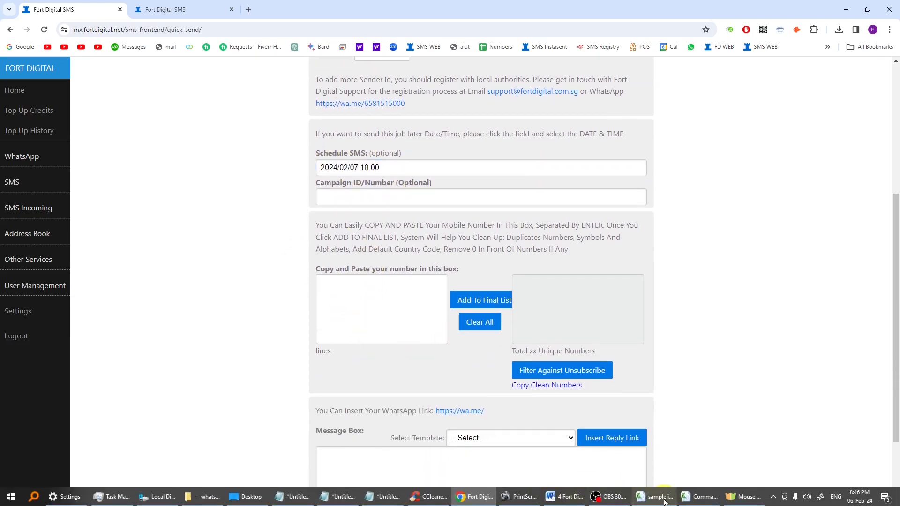
{"action": "left_click", "coordinate": [661, 501]}
{"action": "left_click_drag", "start_coordinate": [27, 166], "coordinate": [27, 251]}
{"action": "key", "text": "ctrl+c"}
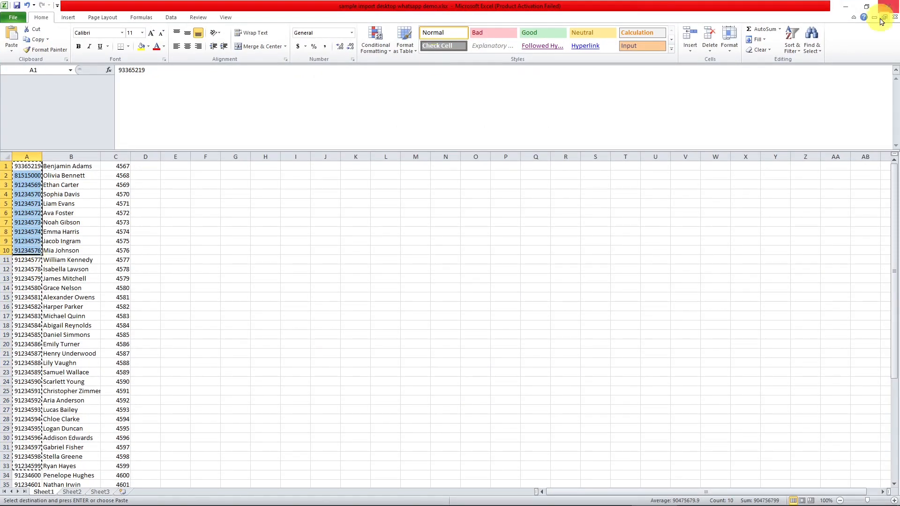
{"action": "left_click", "coordinate": [846, 8]}
{"action": "key", "text": "ctrl+v"}
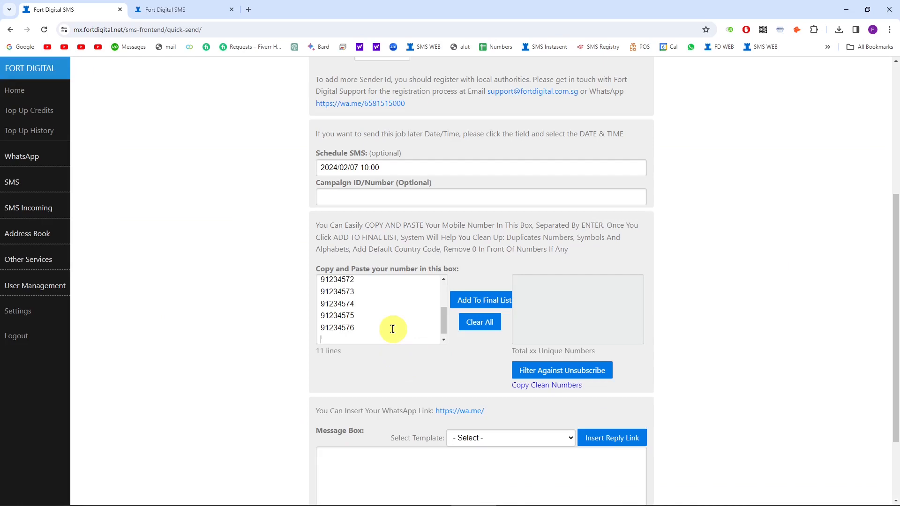
{"action": "left_click", "coordinate": [479, 300]}
Step: Replace the test text with the bank info template and send it, leaving 16 credits
{"action": "scroll", "coordinate": [396, 407], "scroll_direction": "down", "scroll_amount": 2}
{"action": "left_click", "coordinate": [488, 370]}
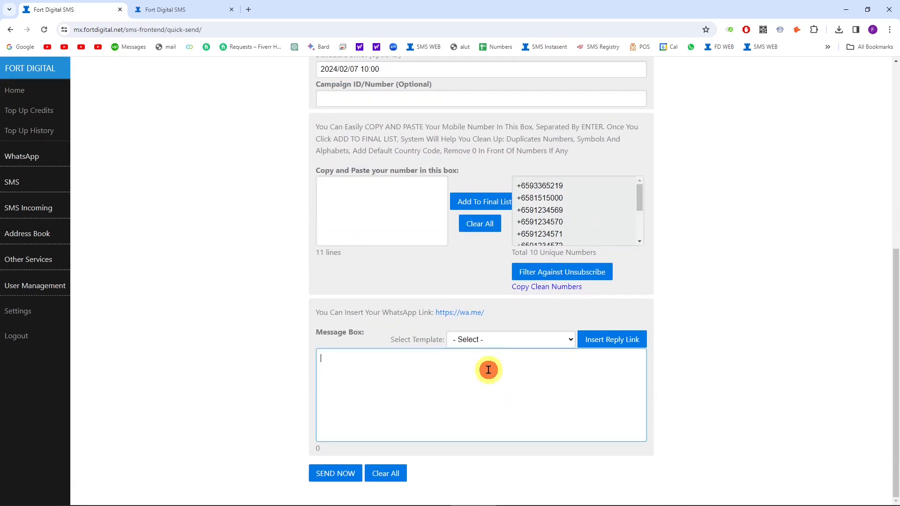
{"action": "type", "text": "awfawef"}
{"action": "left_click_drag", "start_coordinate": [467, 386], "coordinate": [241, 362]}
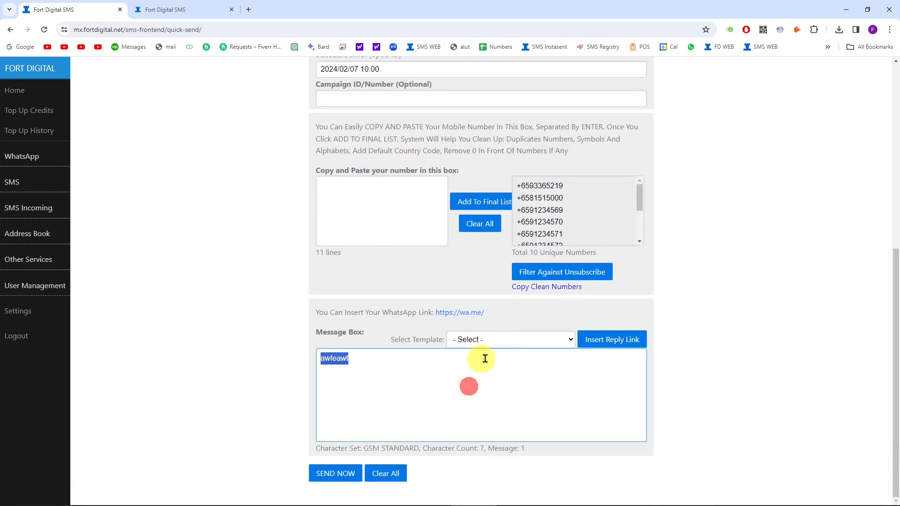
{"action": "key", "text": "BackSpace"}
{"action": "left_click", "coordinate": [512, 336]}
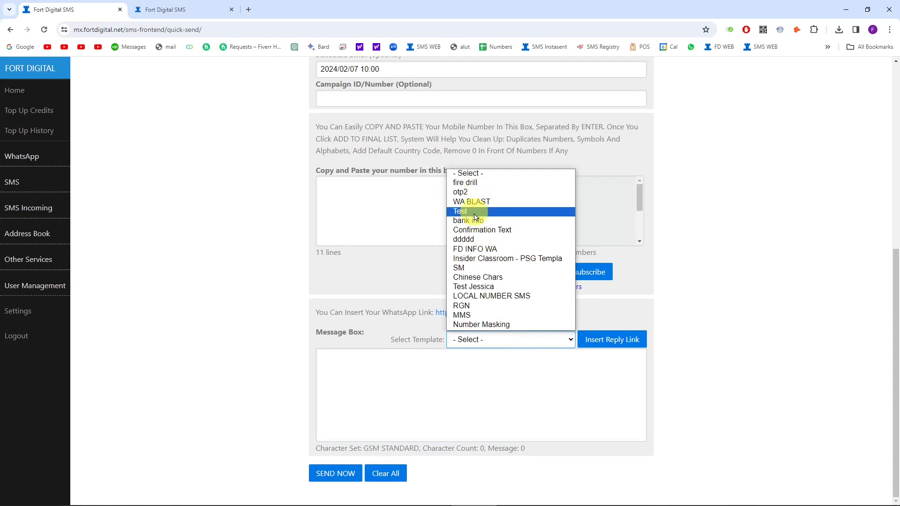
{"action": "left_click", "coordinate": [478, 222]}
{"action": "left_click", "coordinate": [334, 474]}
{"action": "left_click", "coordinate": [529, 97]}
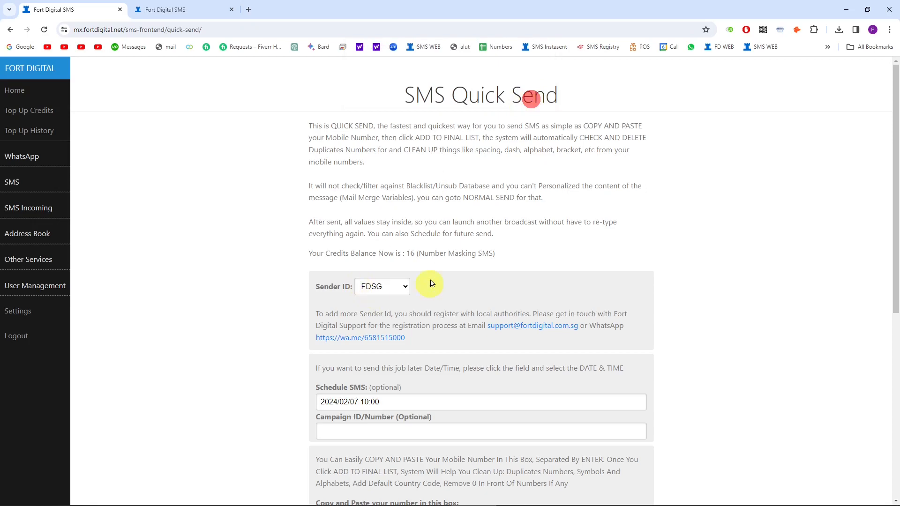
{"action": "left_click", "coordinate": [3, 180]}
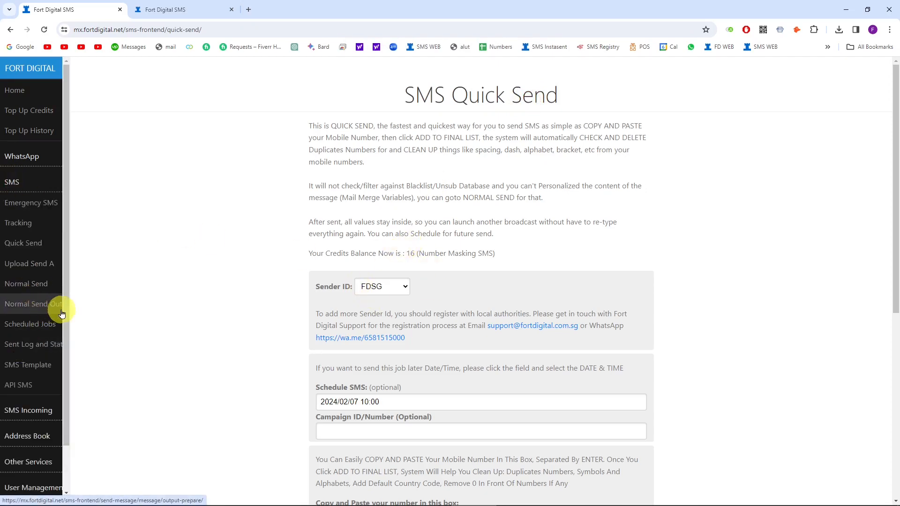
Step: Review the 10 pending jobs and their schedule times on Scheduled Jobs
{"action": "left_click", "coordinate": [13, 327]}
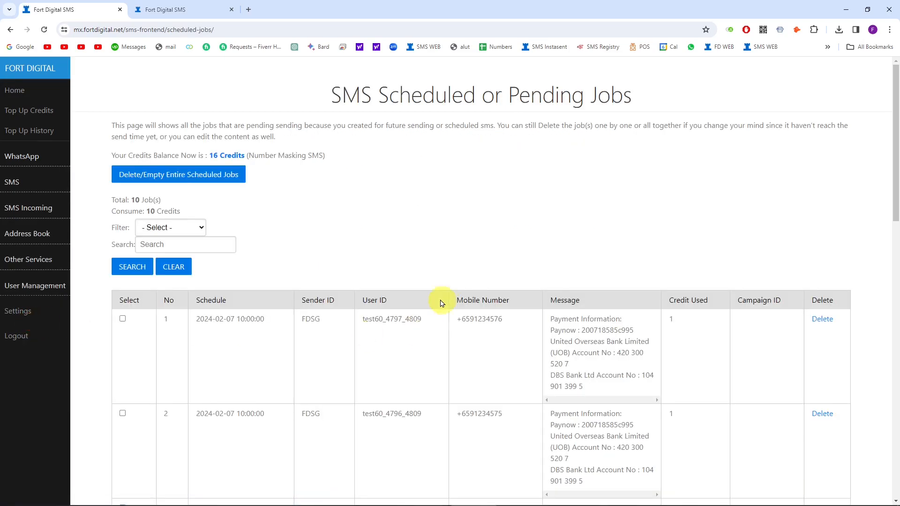
{"action": "scroll", "coordinate": [301, 274], "scroll_direction": "down", "scroll_amount": 2}
{"action": "scroll", "coordinate": [301, 275], "scroll_direction": "up", "scroll_amount": 2}
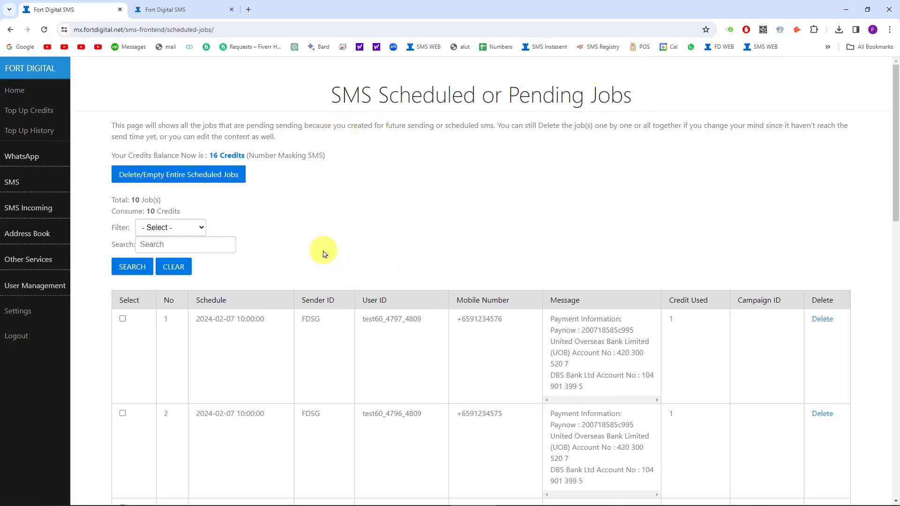
{"action": "scroll", "coordinate": [352, 339], "scroll_direction": "down", "scroll_amount": 1}
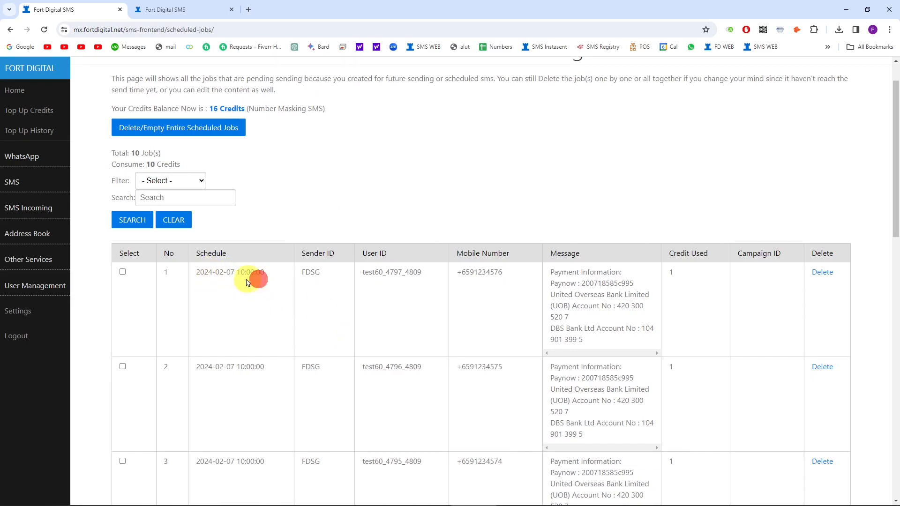
{"action": "left_click_drag", "start_coordinate": [237, 271], "coordinate": [271, 274]}
{"action": "triple_click", "coordinate": [262, 272]}
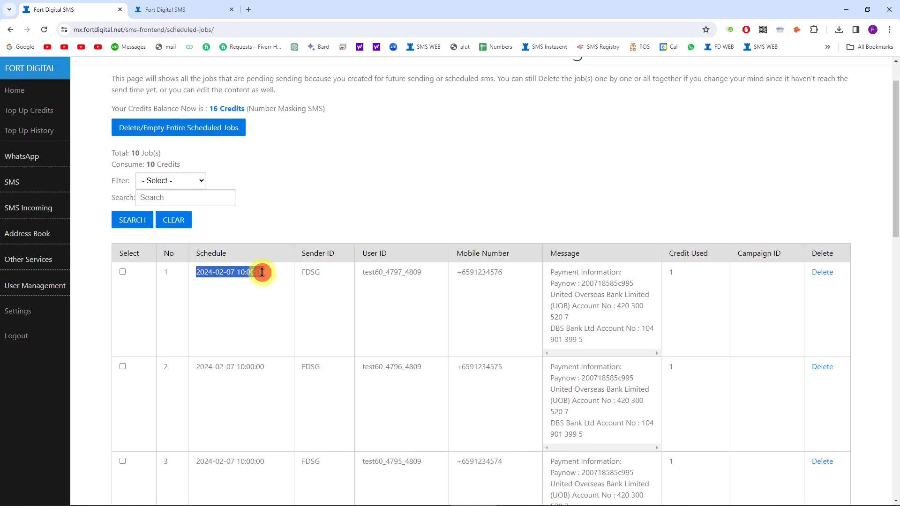
{"action": "left_click", "coordinate": [341, 295]}
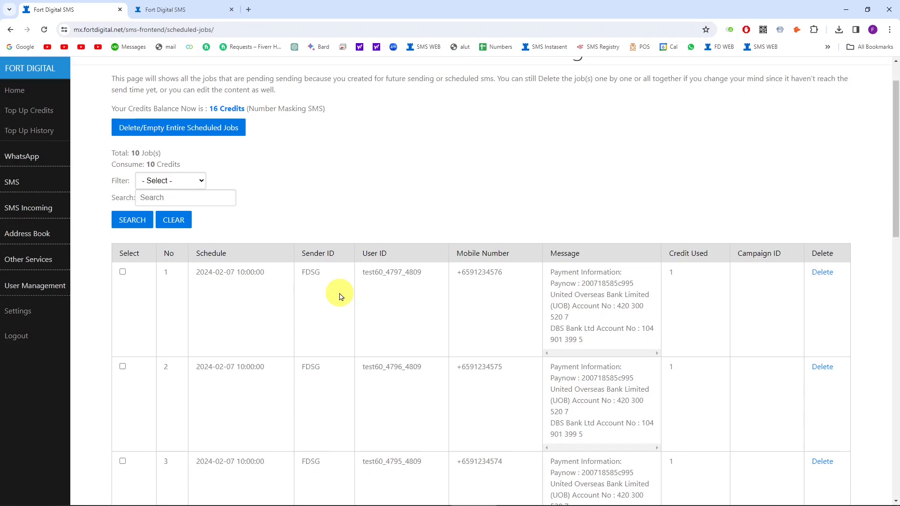
{"action": "scroll", "coordinate": [341, 297], "scroll_direction": "up", "scroll_amount": 1}
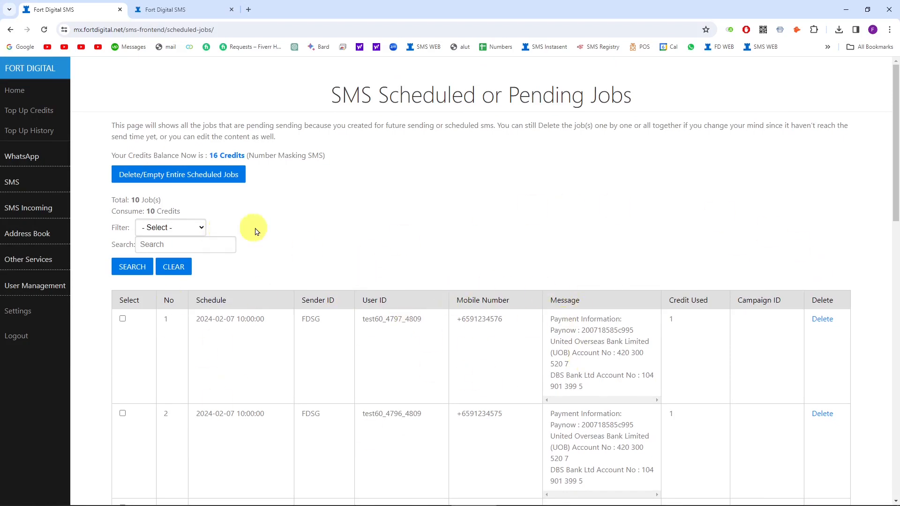
Step: Empty all scheduled jobs, restoring 26 credits, and return to Quick Send
{"action": "left_click", "coordinate": [182, 176]}
{"action": "left_click", "coordinate": [486, 88]}
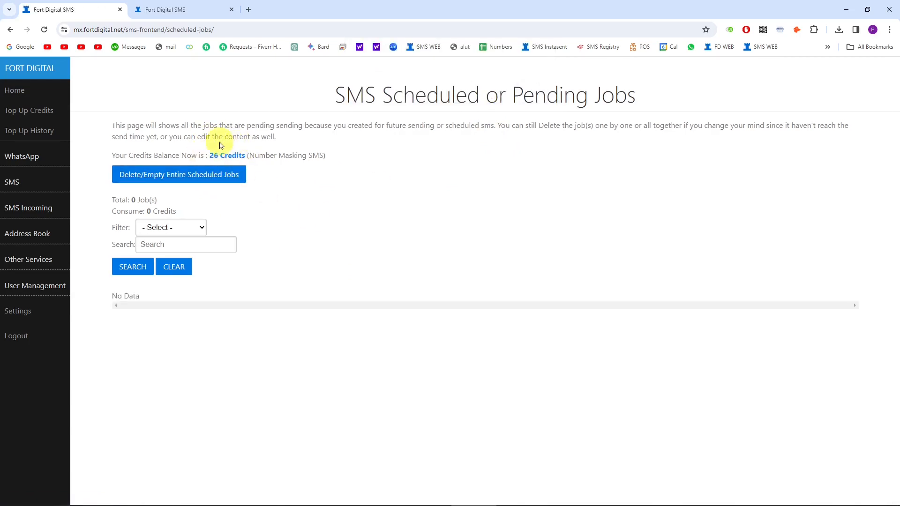
{"action": "left_click", "coordinate": [12, 181]}
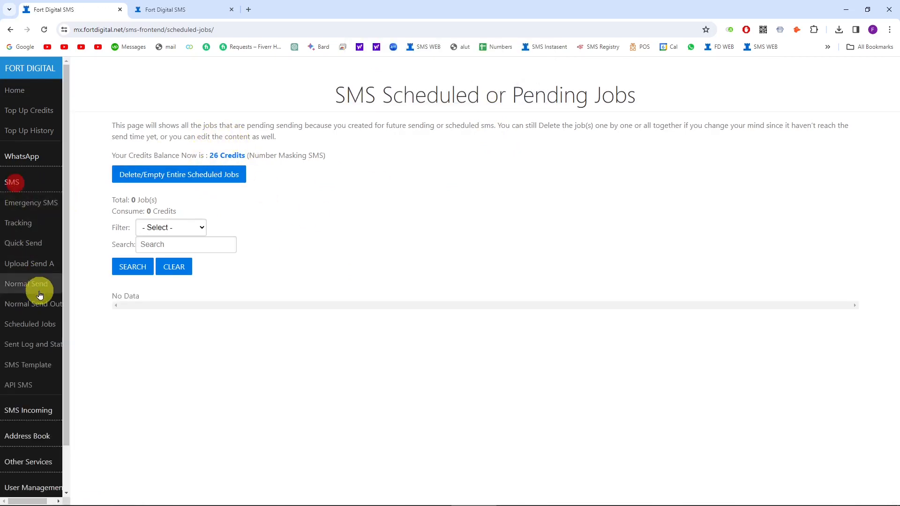
{"action": "left_click", "coordinate": [29, 241]}
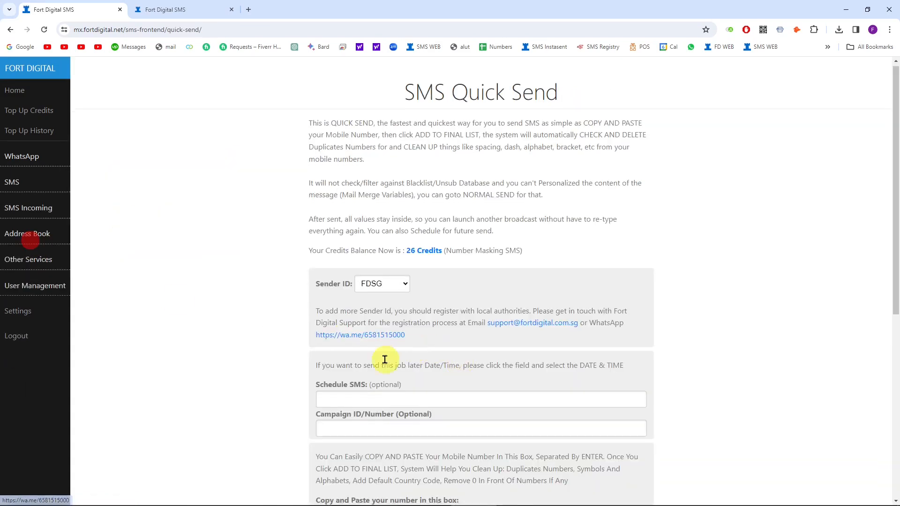
Step: Go to SMS > Normal Send (sender ID FDSG) and expand the Address Book menu
{"action": "scroll", "coordinate": [384, 359], "scroll_direction": "down", "scroll_amount": 1}
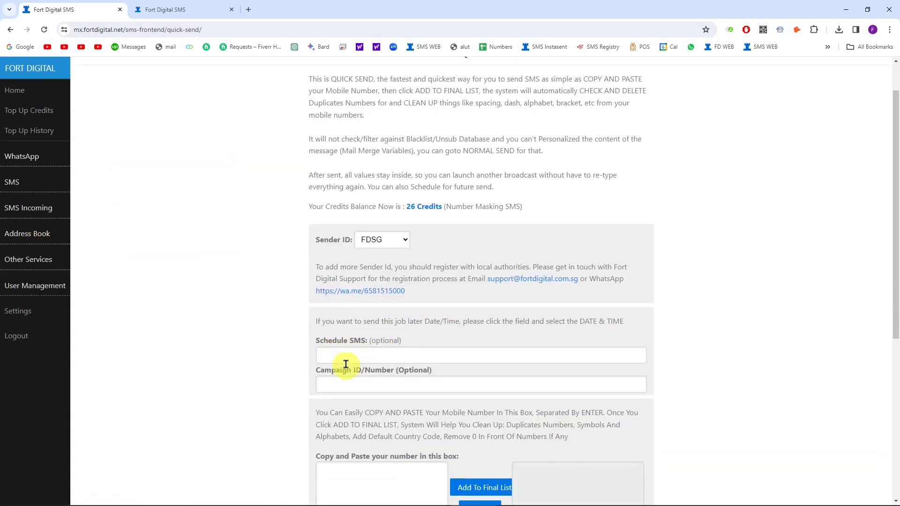
{"action": "left_click", "coordinate": [17, 184]}
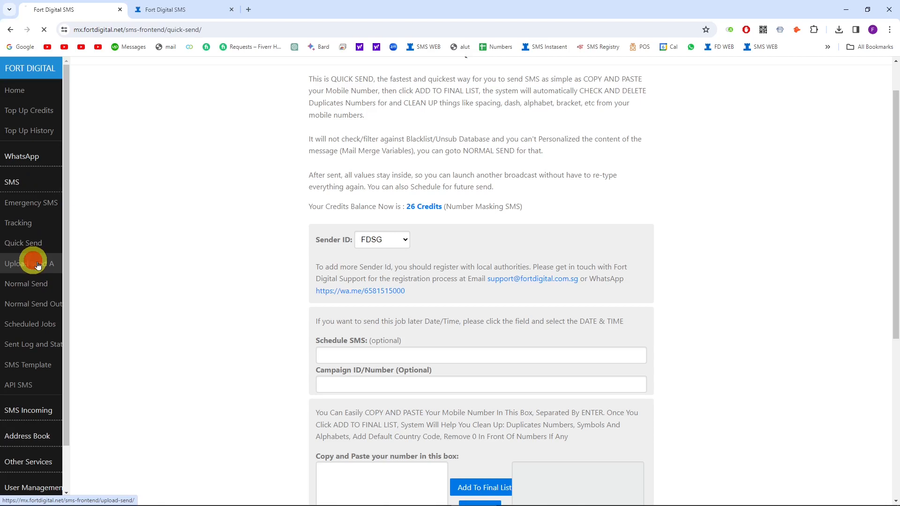
{"action": "scroll", "coordinate": [332, 428], "scroll_direction": "down", "scroll_amount": 3}
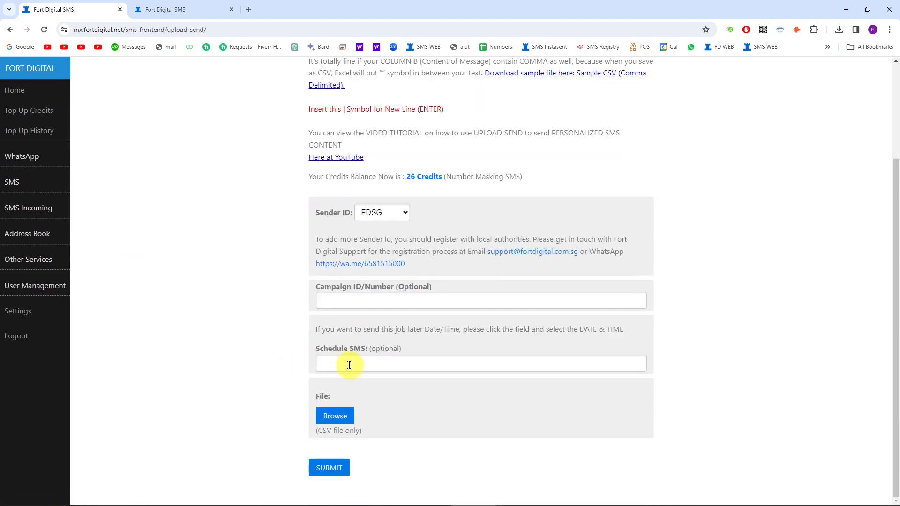
{"action": "left_click", "coordinate": [12, 183]}
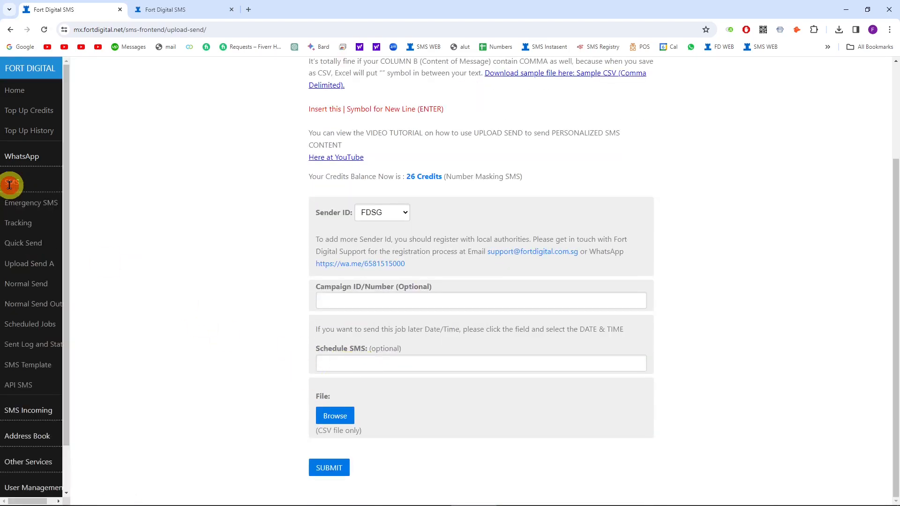
{"action": "left_click", "coordinate": [37, 285]}
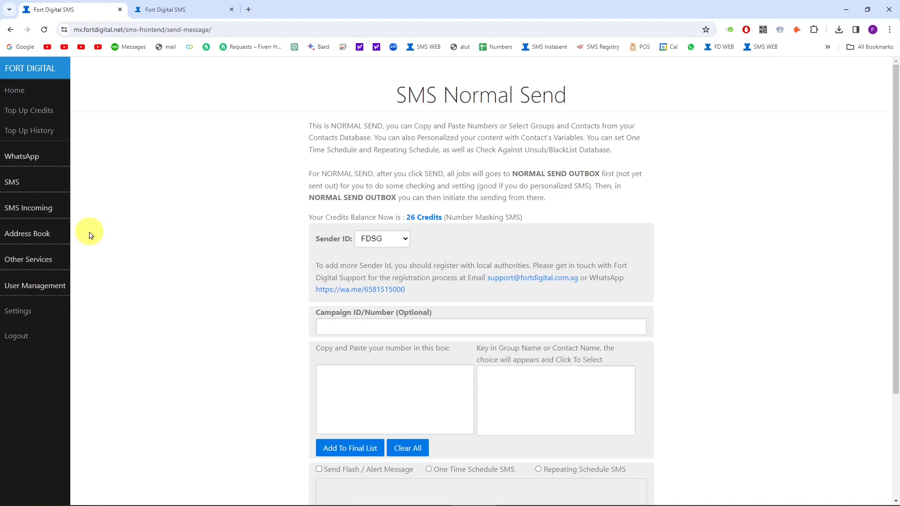
{"action": "left_click", "coordinate": [28, 236]}
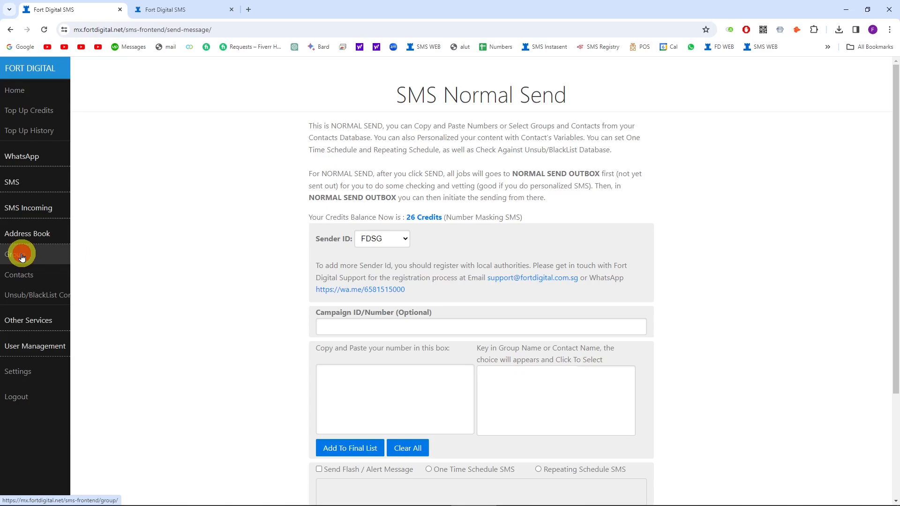
Step: Under Address Book > Group, save a new public group named ADIDAS
{"action": "left_click", "coordinate": [22, 257]}
{"action": "left_click", "coordinate": [341, 221]}
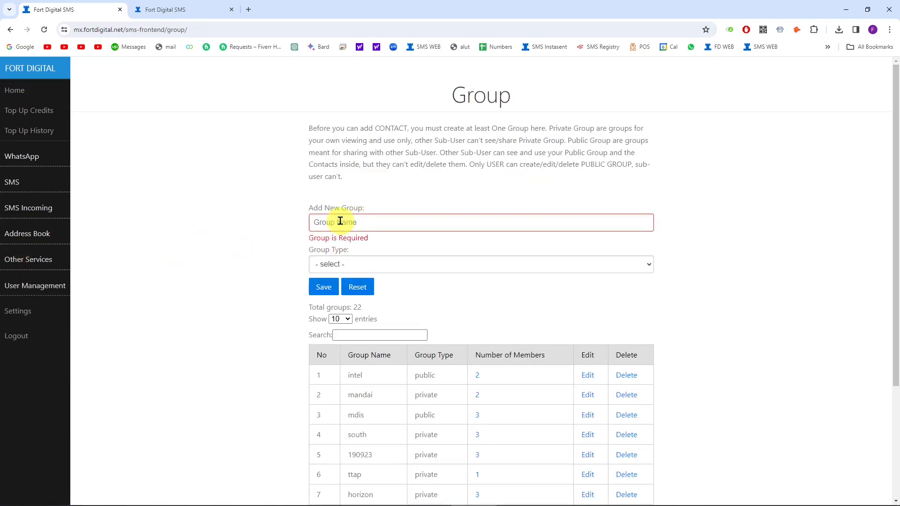
{"action": "type", "text": "ADIDAS"}
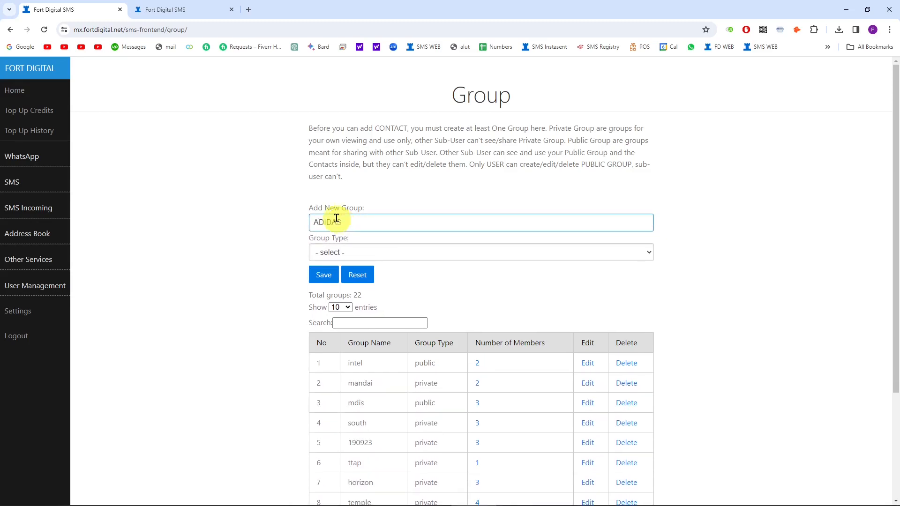
{"action": "left_click", "coordinate": [351, 252]}
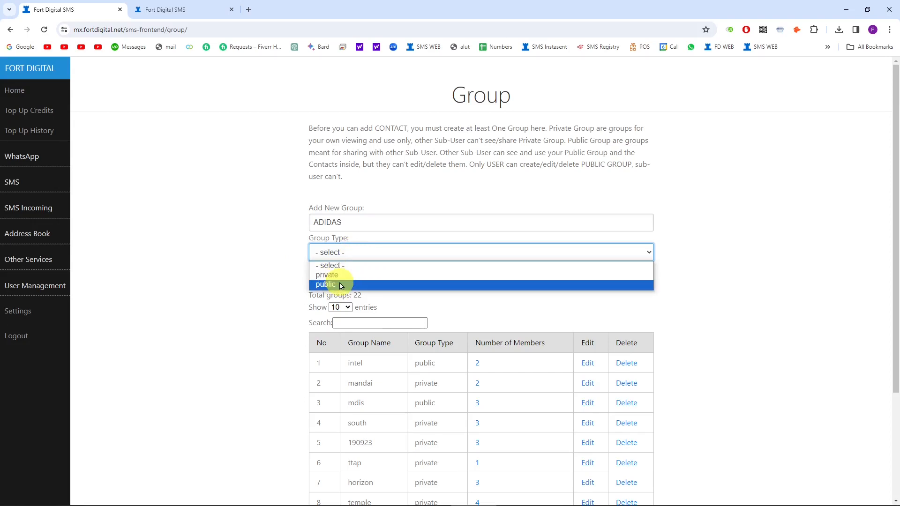
{"action": "left_click", "coordinate": [340, 285]}
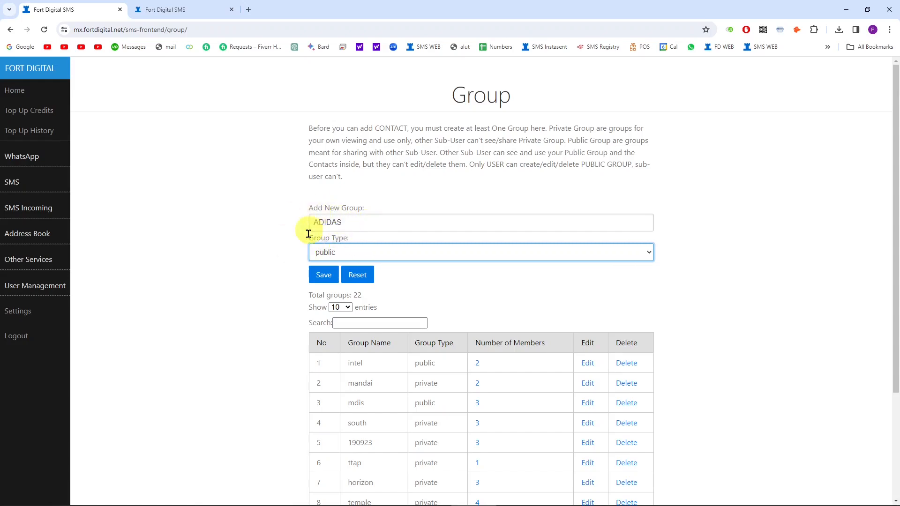
{"action": "left_click", "coordinate": [323, 275]}
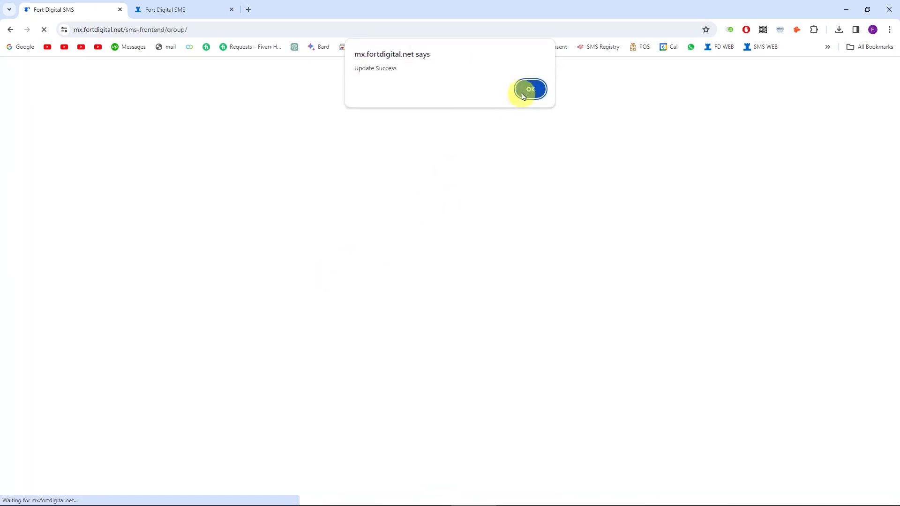
{"action": "left_click", "coordinate": [529, 90]}
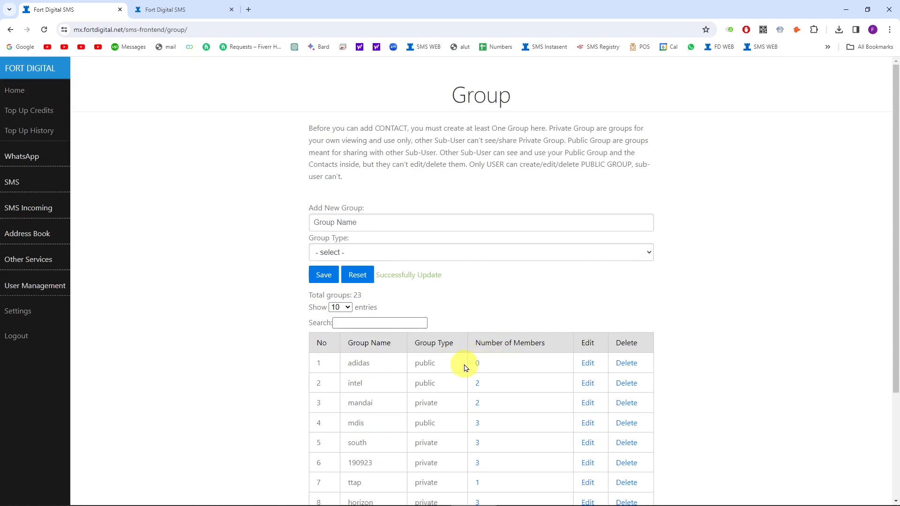
{"action": "left_click", "coordinate": [17, 233]}
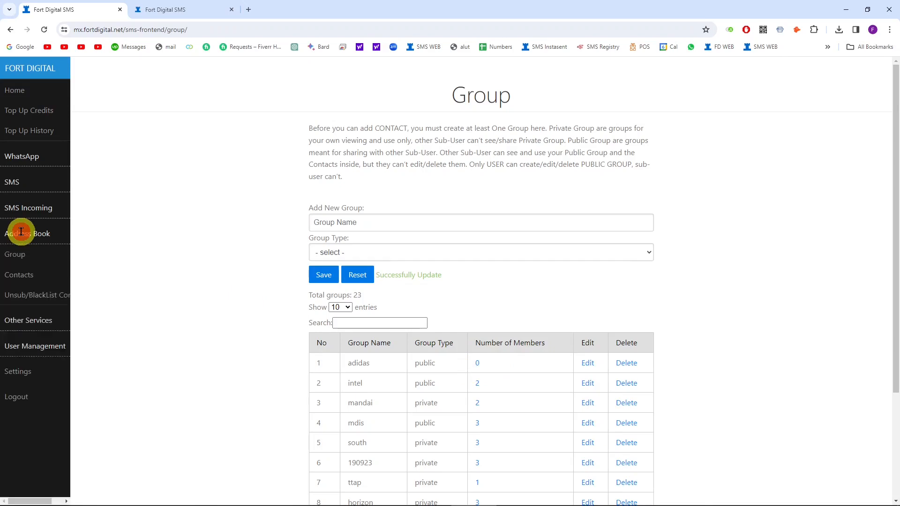
Step: On the Contacts page, choose adidas as the group for the new contacts
{"action": "left_click", "coordinate": [18, 280]}
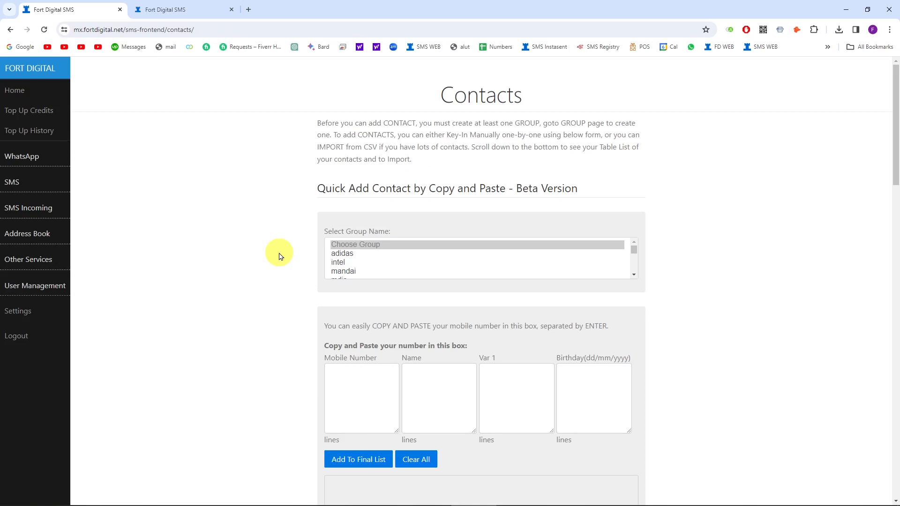
{"action": "left_click", "coordinate": [358, 386]}
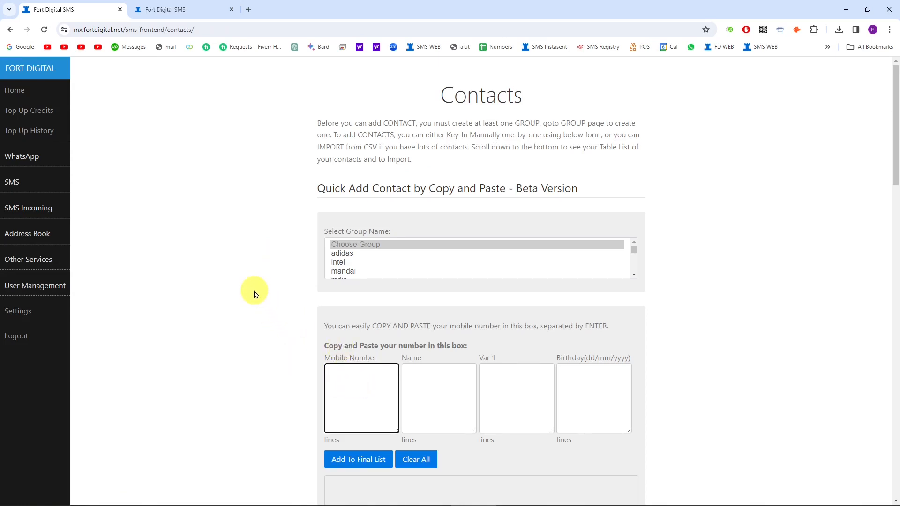
{"action": "left_click", "coordinate": [353, 258]}
{"action": "left_click", "coordinate": [362, 392]}
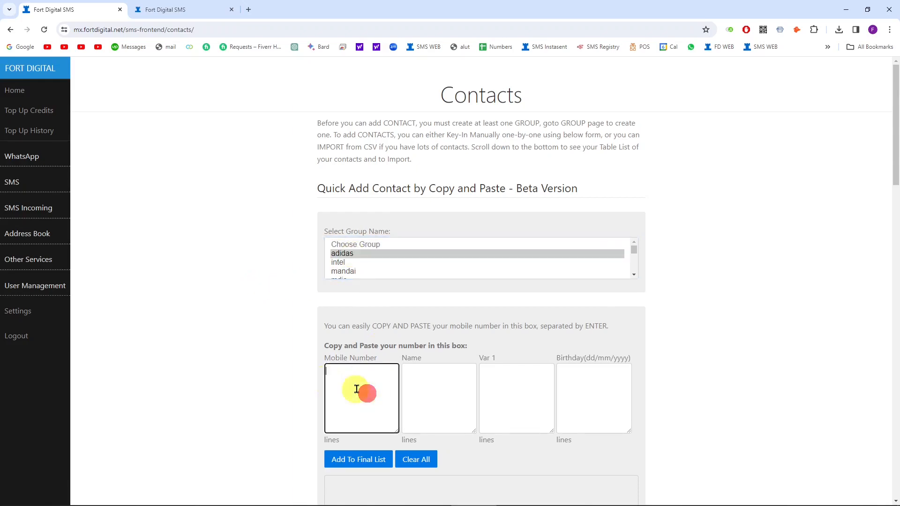
{"action": "scroll", "coordinate": [350, 314], "scroll_direction": "down", "scroll_amount": 2}
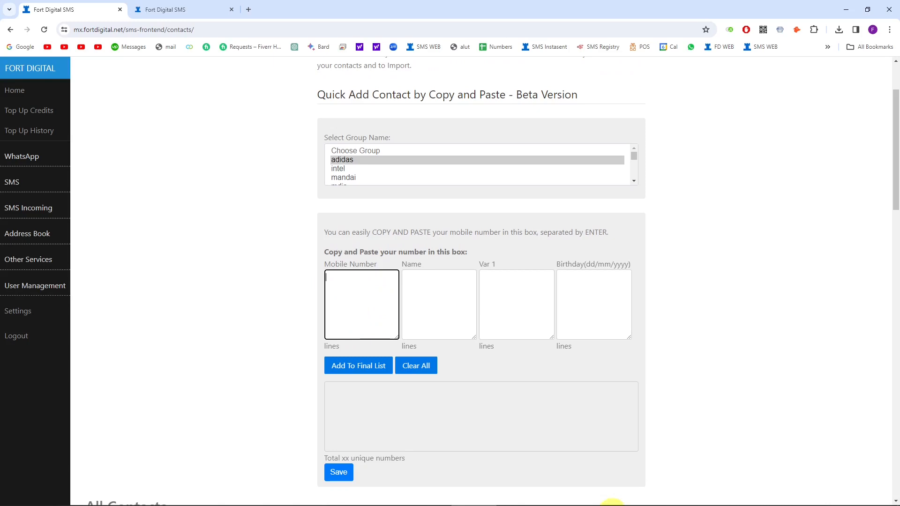
Step: Paste the 30 phone numbers from spreadsheet column A into Mobile Number
{"action": "left_click", "coordinate": [694, 496]}
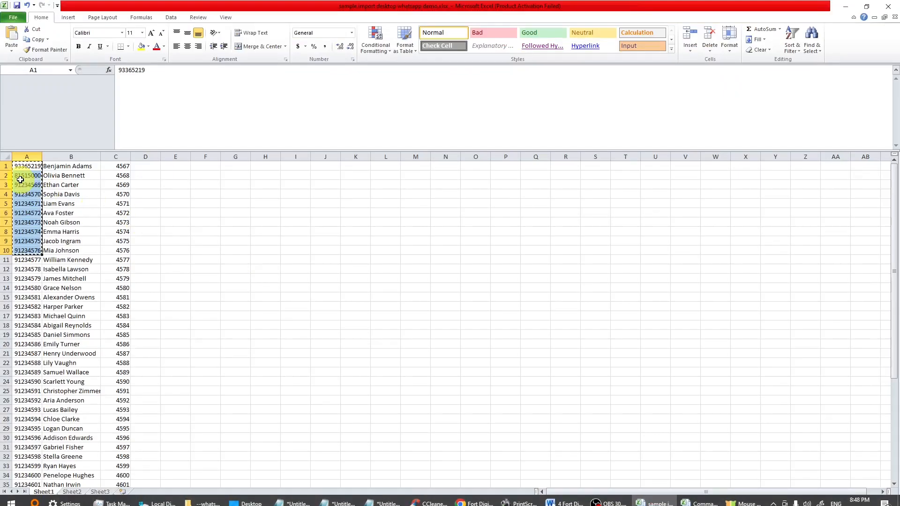
{"action": "key", "text": "ctrl+c"}
{"action": "left_click", "coordinate": [31, 169]}
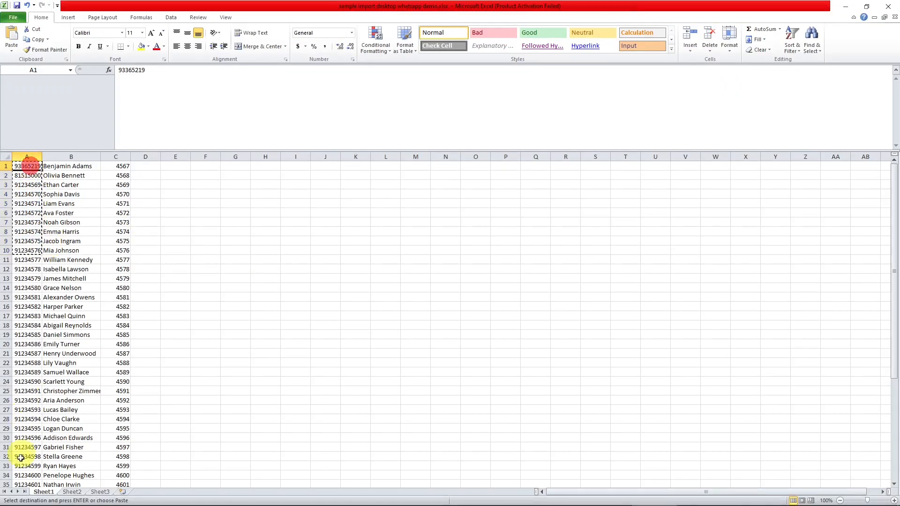
{"action": "left_click", "coordinate": [19, 437], "text": "shift"}
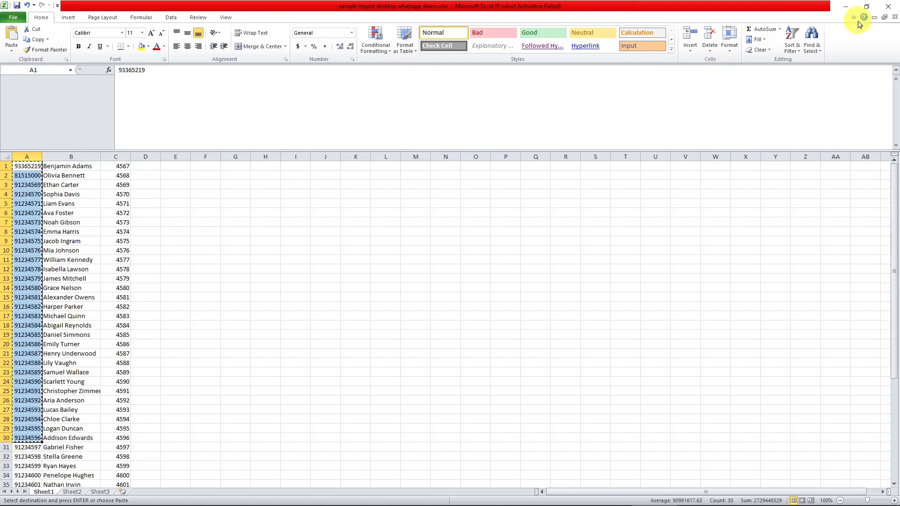
{"action": "left_click", "coordinate": [842, 7]}
{"action": "key", "text": "ctrl+v"}
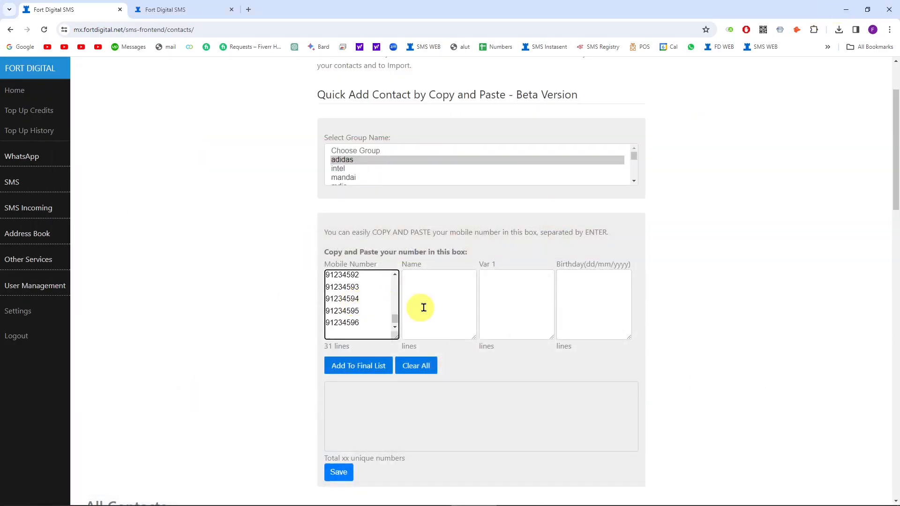
Step: Paste the 30 names from cells B1:B30 into the Name box
{"action": "left_click", "coordinate": [443, 283]}
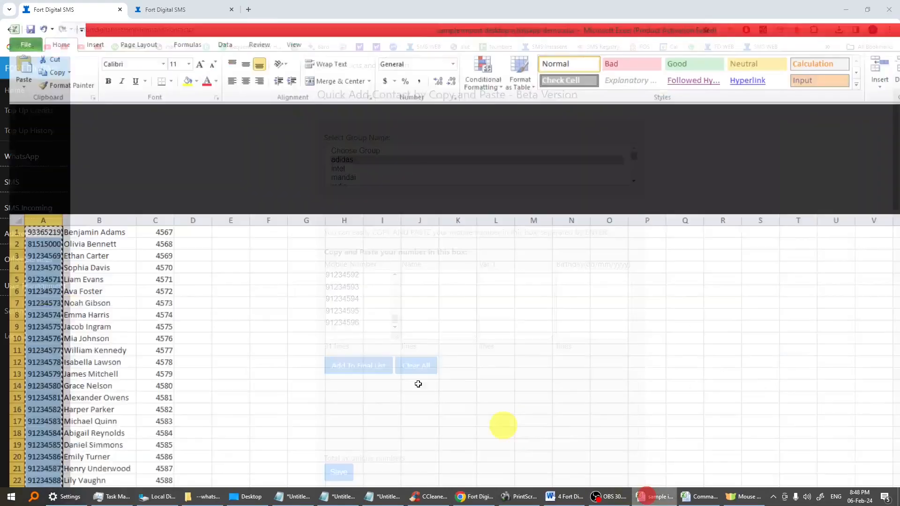
{"action": "left_click", "coordinate": [628, 499]}
{"action": "left_click", "coordinate": [74, 165]}
{"action": "left_click", "coordinate": [61, 438], "text": "shift"}
{"action": "key", "text": "ctrl+c"}
{"action": "left_click", "coordinate": [846, 6]}
{"action": "key", "text": "ctrl+v"}
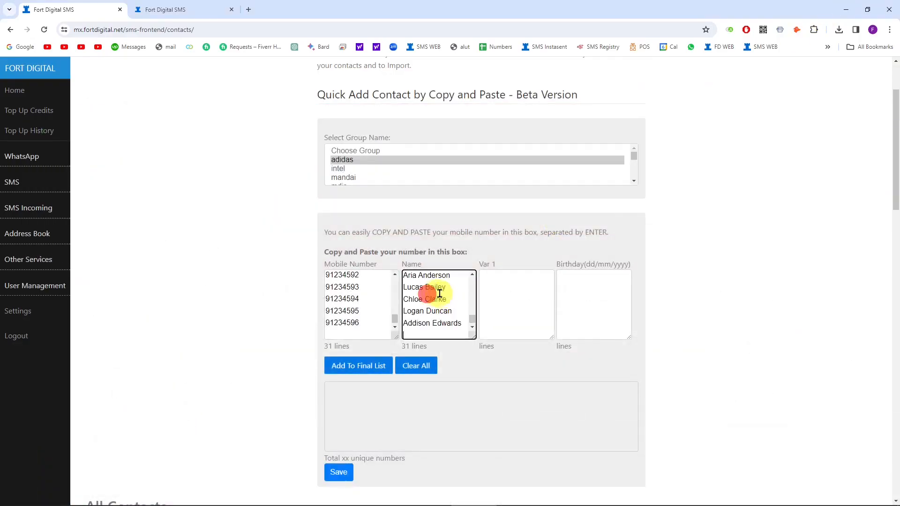
Step: Paste codes 4567–4596 from cells C1:C30 into the Var 1 box
{"action": "left_click", "coordinate": [521, 279]}
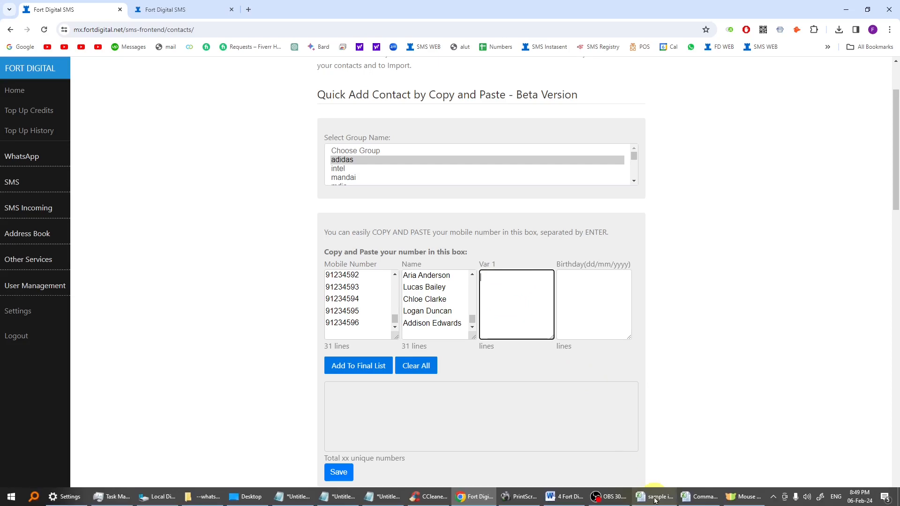
{"action": "left_click", "coordinate": [628, 497]}
{"action": "left_click", "coordinate": [122, 165]}
{"action": "left_click", "coordinate": [121, 437], "text": "shift"}
{"action": "key", "text": "ctrl+c"}
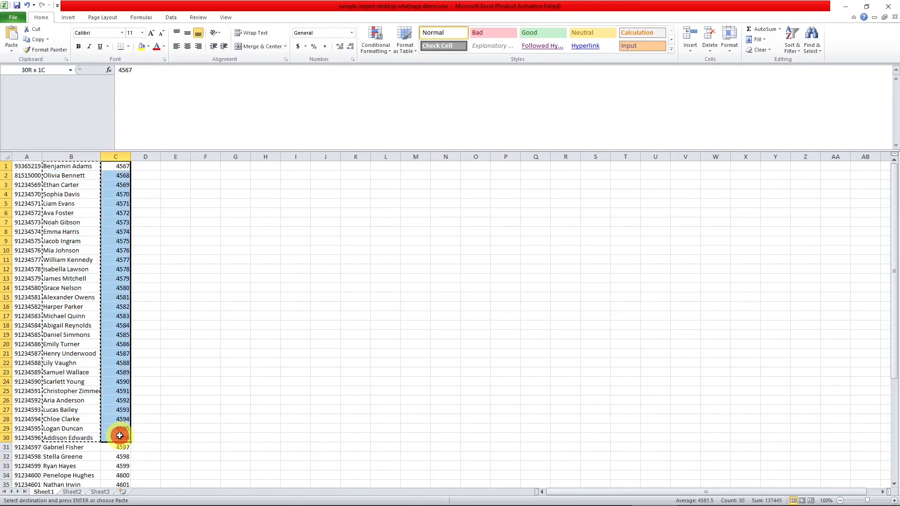
{"action": "left_click", "coordinate": [845, 6]}
{"action": "left_click", "coordinate": [502, 280]}
{"action": "key", "text": "ctrl+v"}
Step: Add the pasted columns to the final list and save the 30 contacts to adidas
{"action": "scroll", "coordinate": [519, 309], "scroll_direction": "up", "scroll_amount": 8}
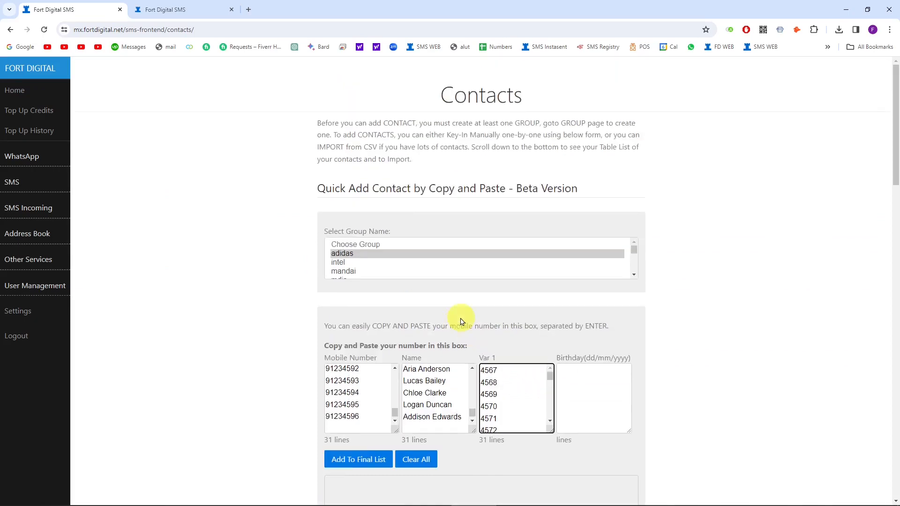
{"action": "left_click_drag", "start_coordinate": [471, 413], "coordinate": [472, 371]}
{"action": "left_click_drag", "start_coordinate": [395, 412], "coordinate": [399, 370]}
{"action": "scroll", "coordinate": [619, 375], "scroll_direction": "down", "scroll_amount": 2}
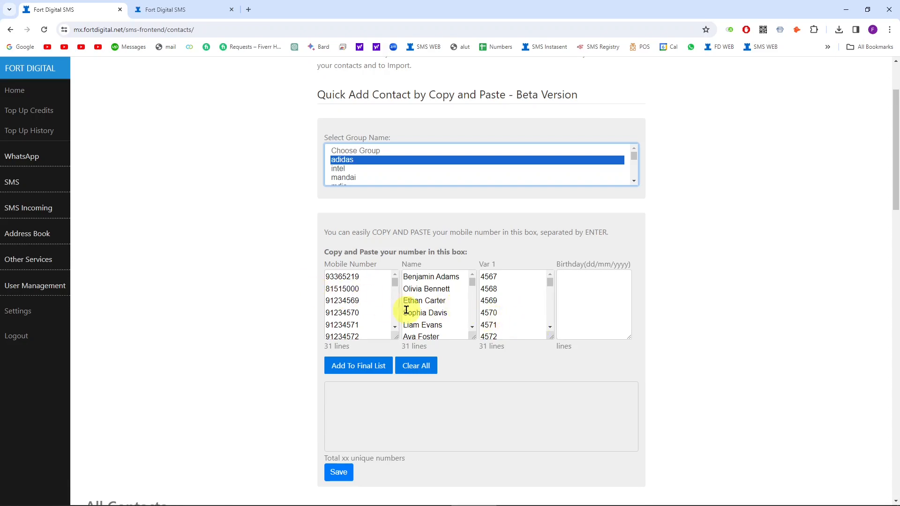
{"action": "left_click", "coordinate": [352, 365]}
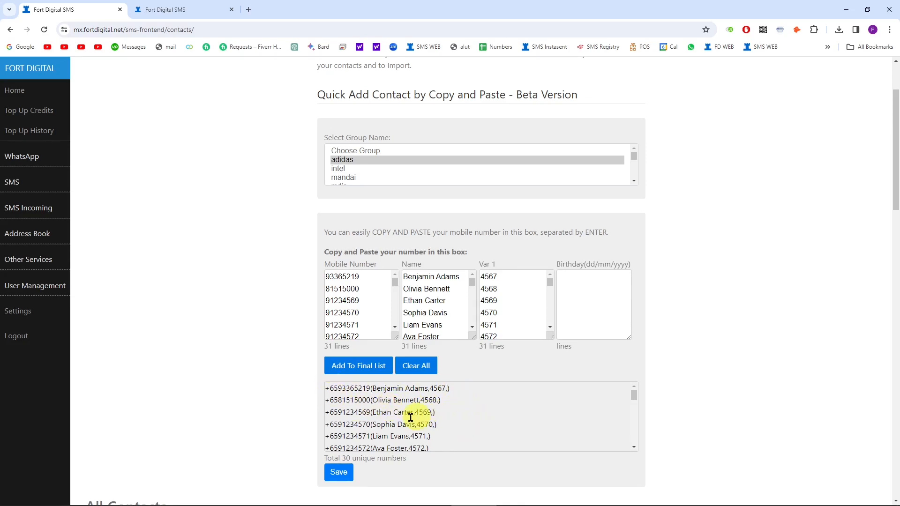
{"action": "left_click", "coordinate": [337, 472]}
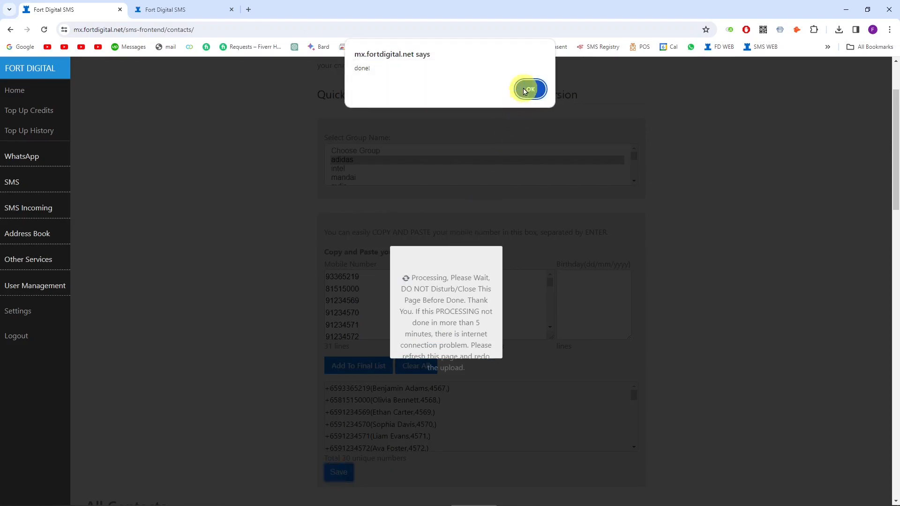
{"action": "left_click", "coordinate": [525, 91]}
{"action": "left_click", "coordinate": [41, 233]}
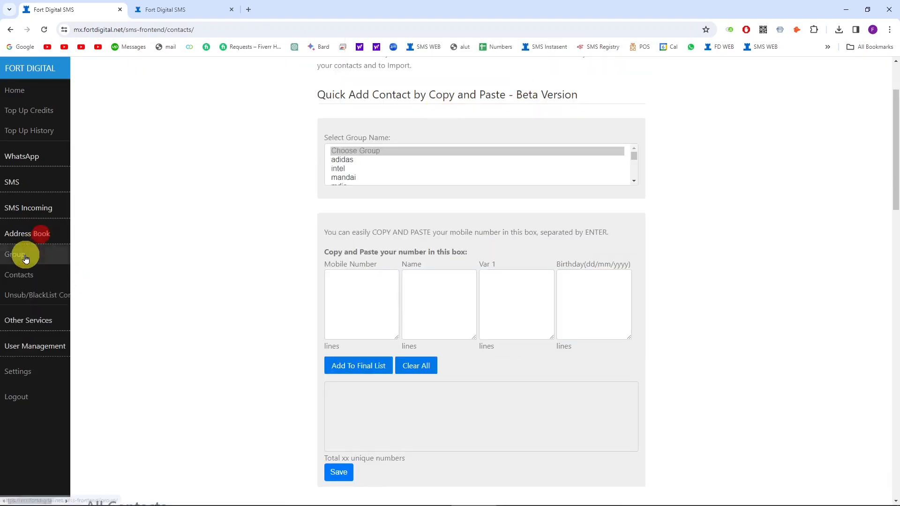
Step: Check the groups list, then go to the Normal Send SMS page
{"action": "left_click", "coordinate": [25, 259]}
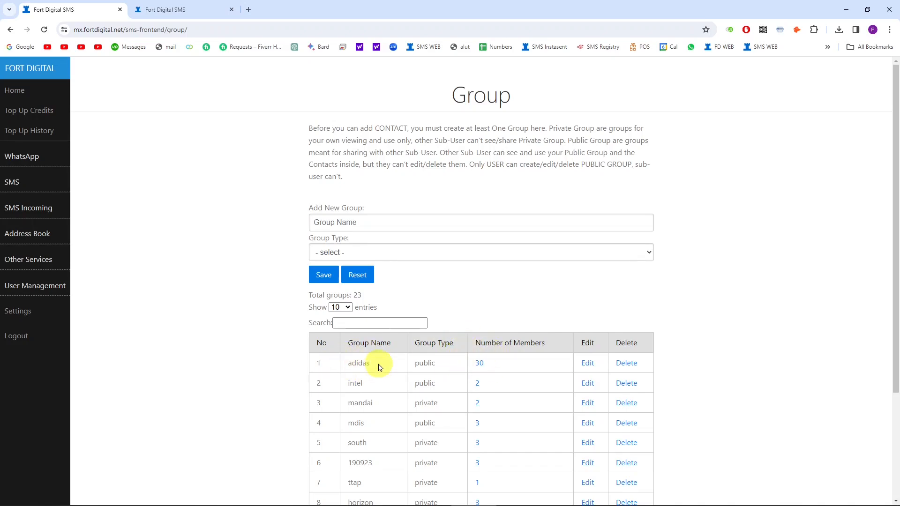
{"action": "left_click", "coordinate": [12, 183]}
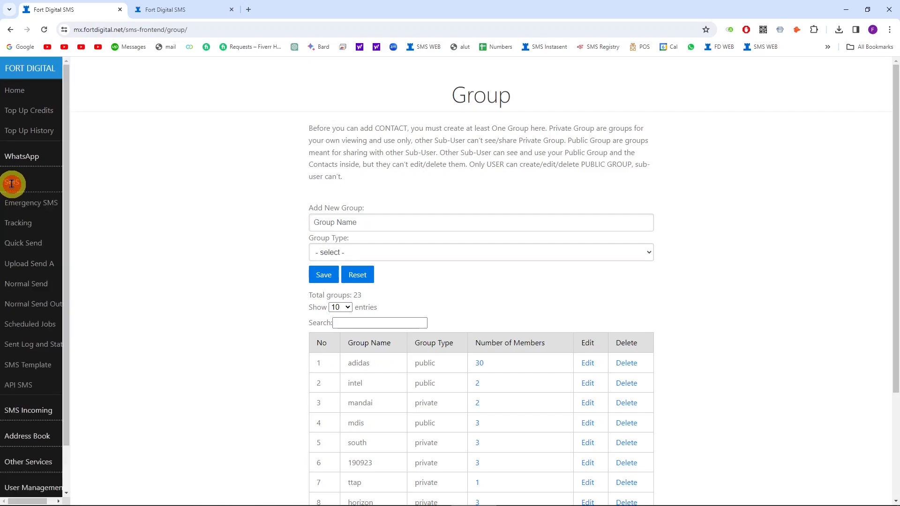
{"action": "left_click", "coordinate": [29, 287]}
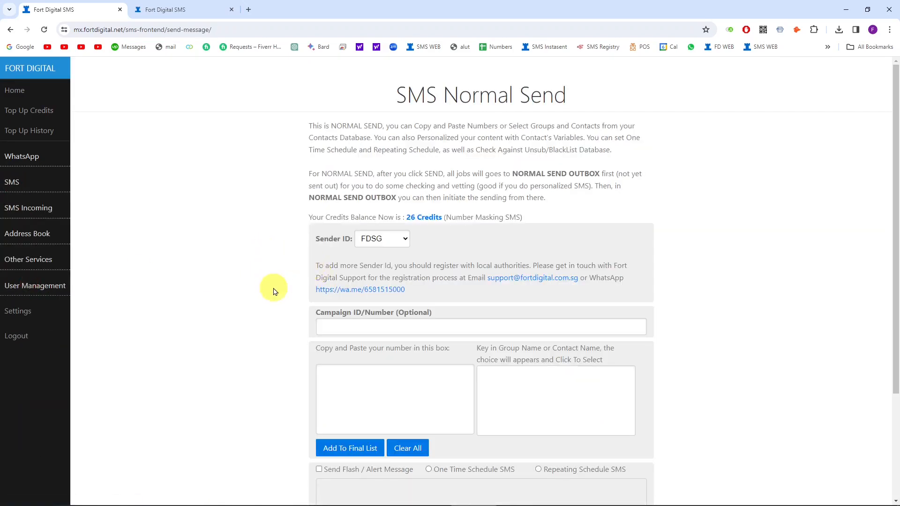
{"action": "scroll", "coordinate": [269, 286], "scroll_direction": "down", "scroll_amount": 1}
{"action": "scroll", "coordinate": [275, 290], "scroll_direction": "up", "scroll_amount": 1}
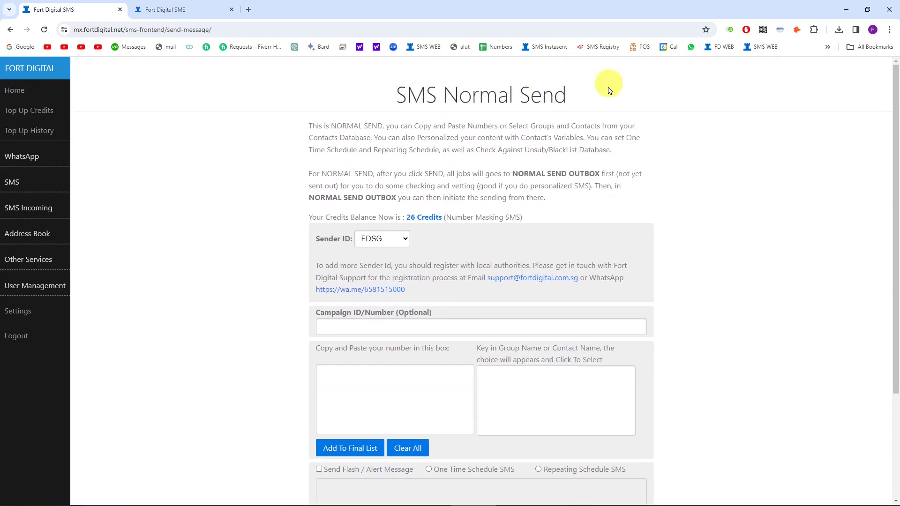
{"action": "scroll", "coordinate": [283, 240], "scroll_direction": "down", "scroll_amount": 2}
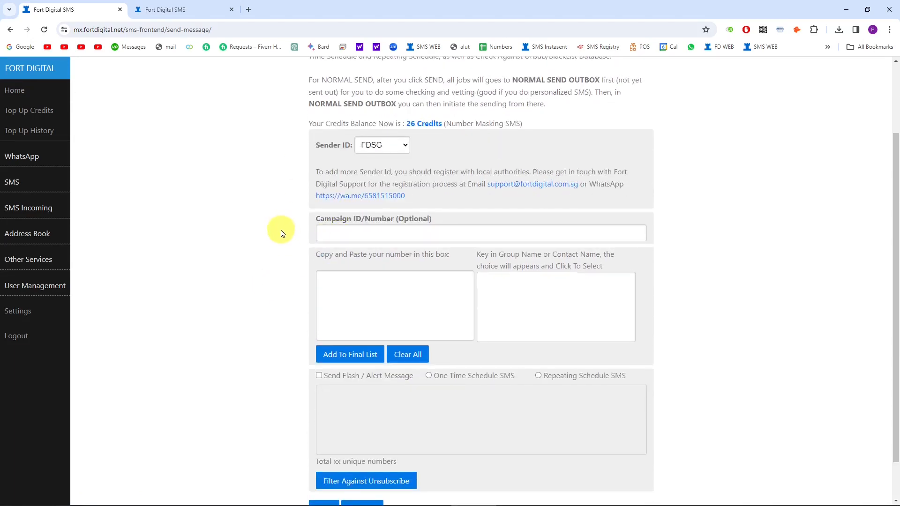
Step: Pick the adidas public group and add its 30 numbers to the final recipient list
{"action": "left_click", "coordinate": [496, 290]}
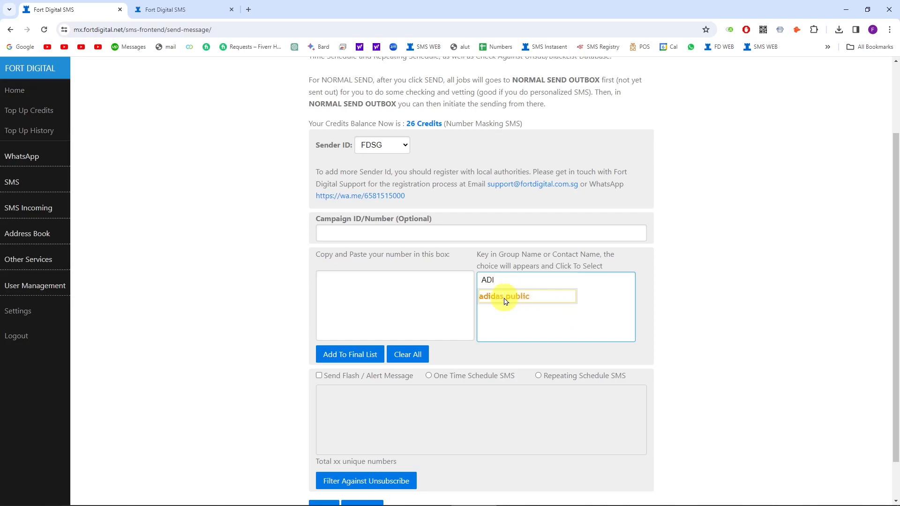
{"action": "left_click", "coordinate": [511, 299]}
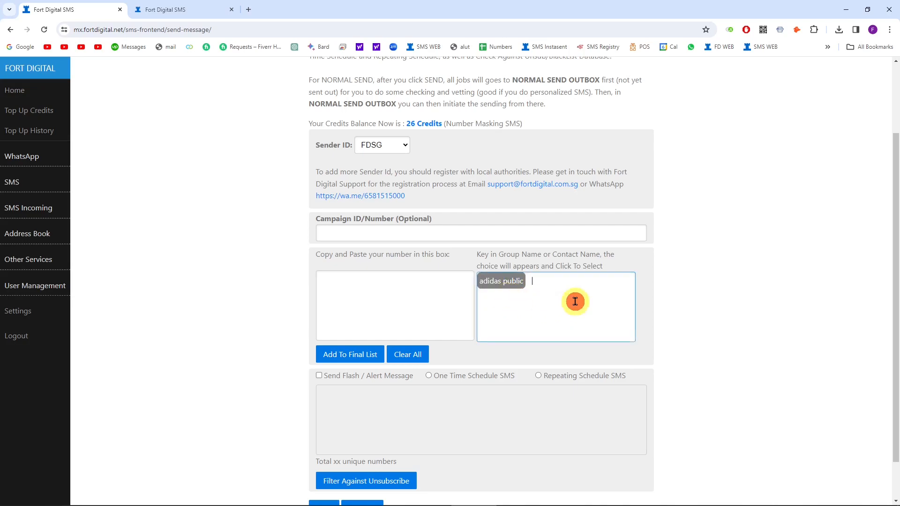
{"action": "scroll", "coordinate": [575, 301], "scroll_direction": "down", "scroll_amount": 1}
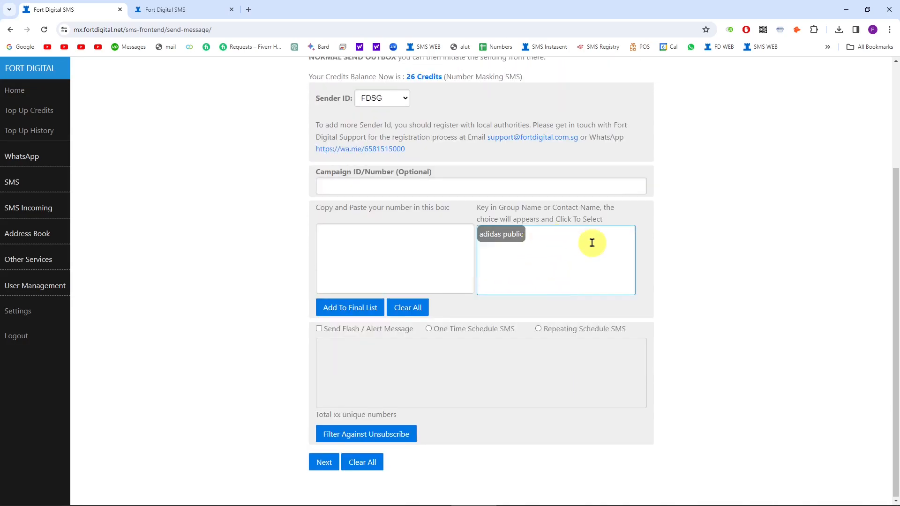
{"action": "left_click", "coordinate": [347, 308]}
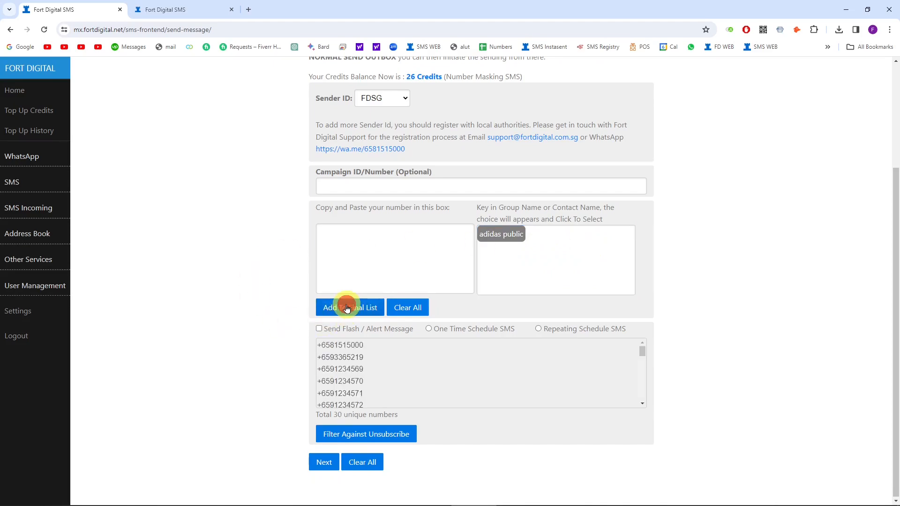
{"action": "scroll", "coordinate": [642, 352], "scroll_direction": "down", "scroll_amount": 3}
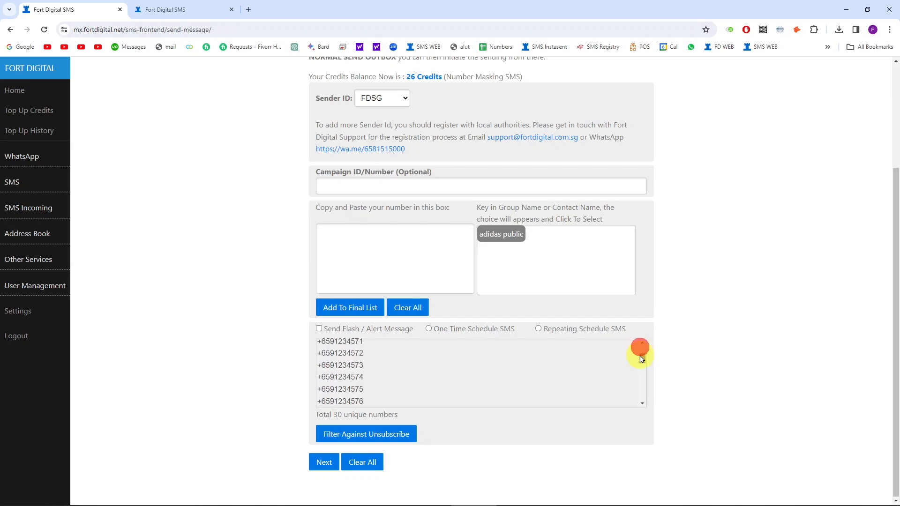
{"action": "scroll", "coordinate": [642, 363], "scroll_direction": "up", "scroll_amount": 3}
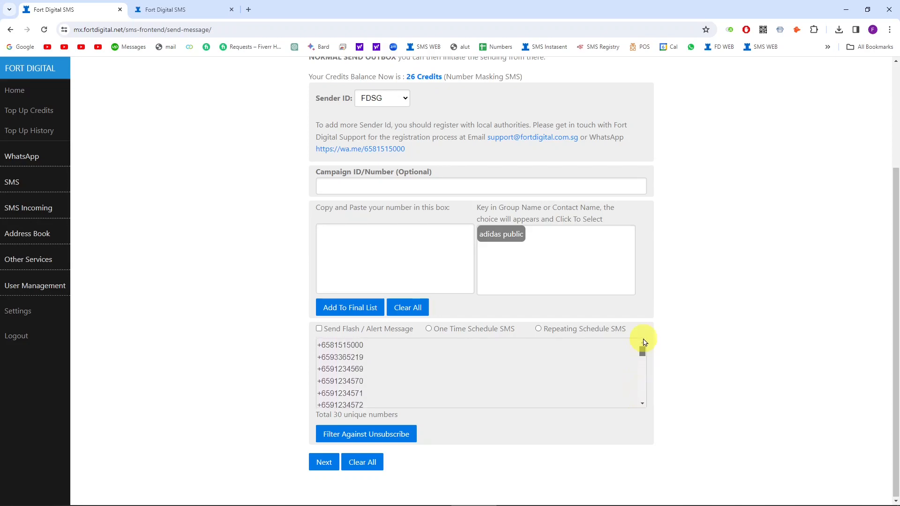
{"action": "mouse_move", "coordinate": [643, 343]}
{"action": "left_mouse_down"}
{"action": "mouse_move", "coordinate": [641, 405]}
{"action": "mouse_move", "coordinate": [644, 328]}
{"action": "left_mouse_up"}
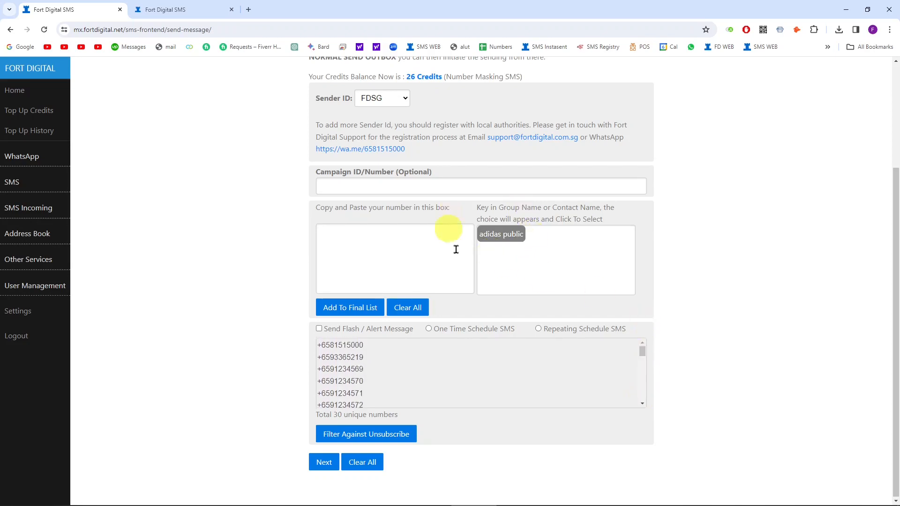
Step: Move to the message step after checking the point values in the spreadsheet
{"action": "left_click", "coordinate": [323, 463]}
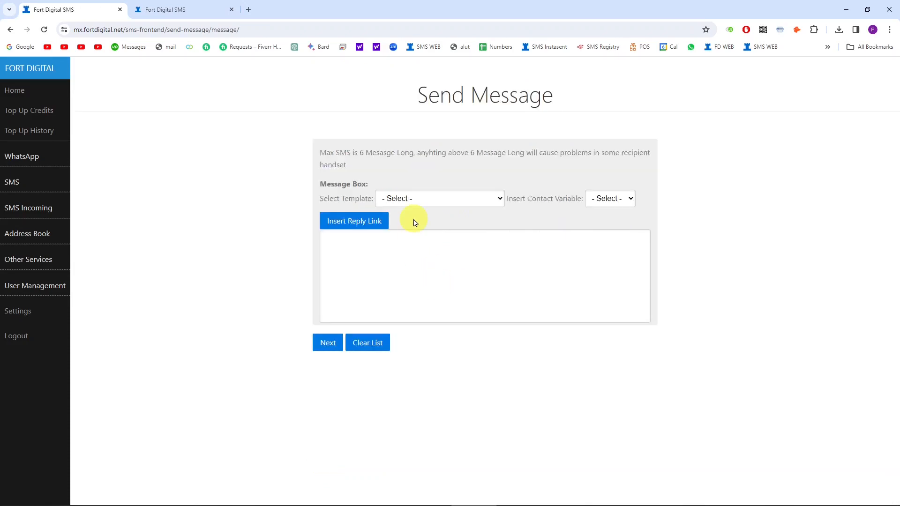
{"action": "left_click", "coordinate": [463, 245]}
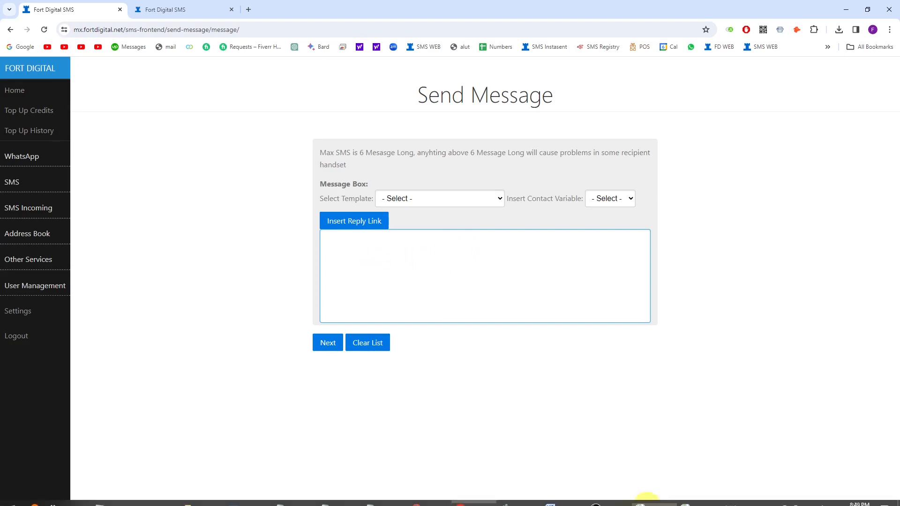
{"action": "left_click", "coordinate": [658, 497]}
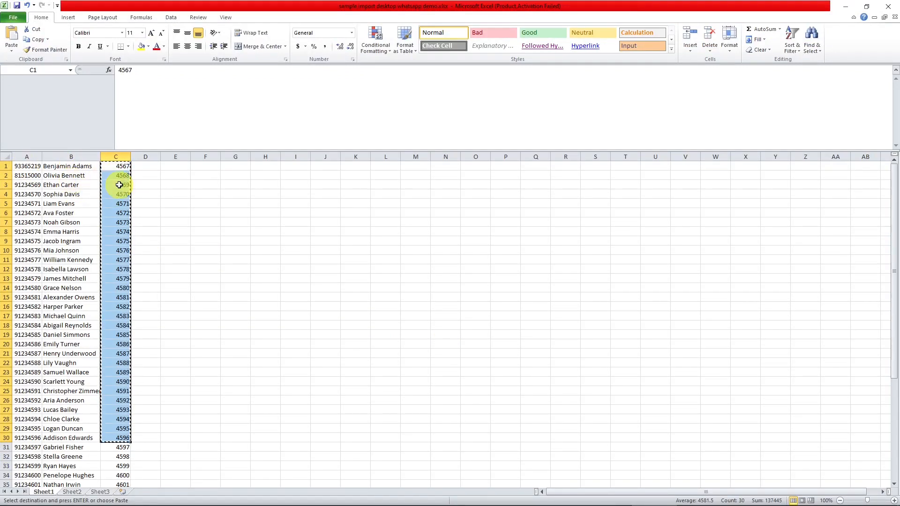
{"action": "left_click", "coordinate": [846, 4]}
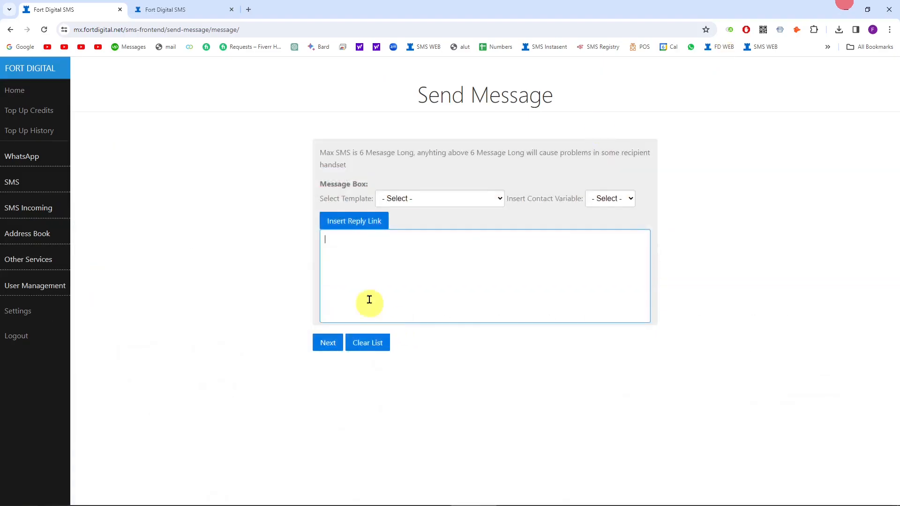
{"action": "left_click", "coordinate": [357, 275]}
Step: Write 'Dear {name}, your latest point is {var1}' using the Name and Var 1 variables
{"action": "type", "text": "dEA"}
{"action": "left_click_drag", "start_coordinate": [377, 251], "coordinate": [338, 255]}
{"action": "type", "text": "Dear"}
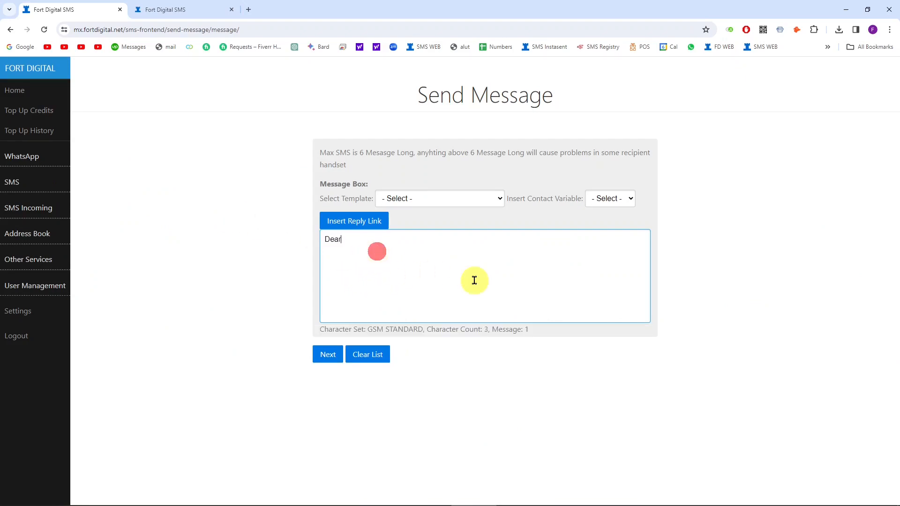
{"action": "left_click", "coordinate": [610, 198]}
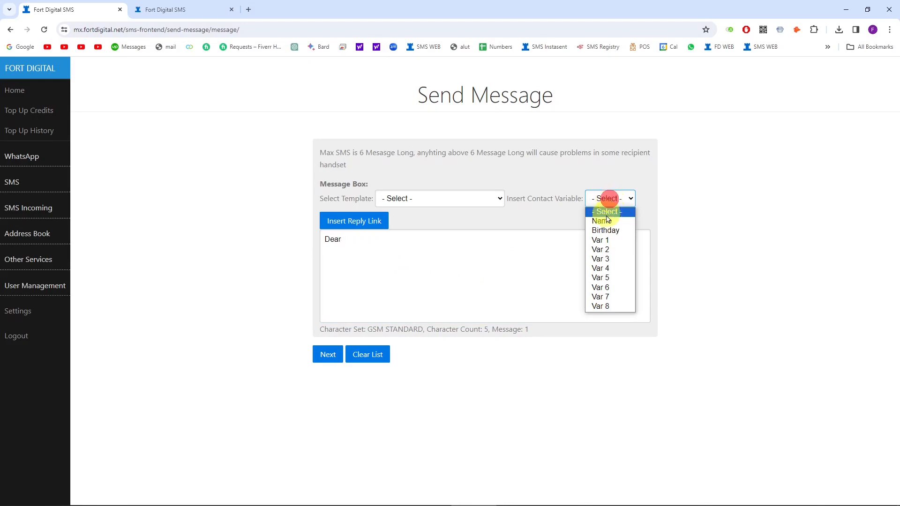
{"action": "left_click", "coordinate": [607, 223]}
{"action": "left_click", "coordinate": [390, 247]}
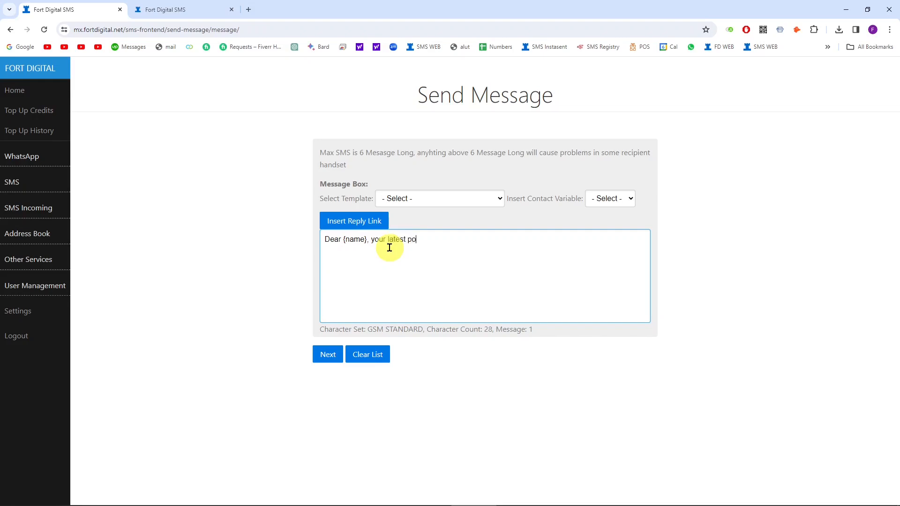
{"action": "left_click", "coordinate": [614, 198]}
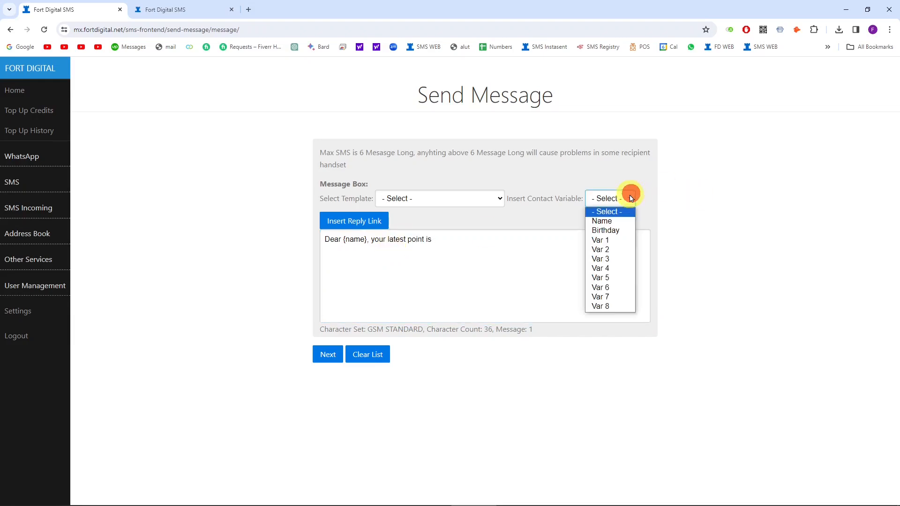
{"action": "left_click", "coordinate": [610, 243]}
{"action": "left_click", "coordinate": [499, 254]}
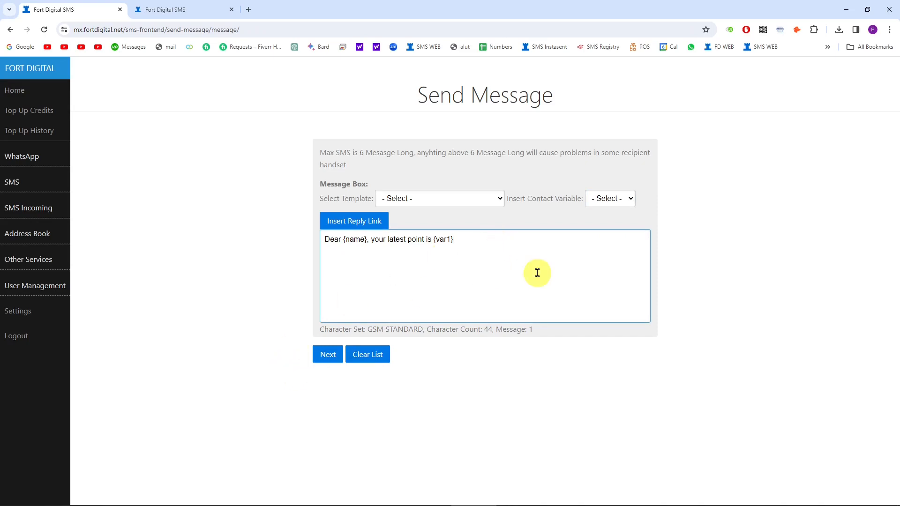
Step: Verify the {name} and {var1} placeholders, then continue to the job summary
{"action": "left_click_drag", "start_coordinate": [342, 239], "coordinate": [376, 243]}
{"action": "left_click_drag", "start_coordinate": [431, 240], "coordinate": [466, 241]}
{"action": "left_click", "coordinate": [475, 241]}
{"action": "left_click_drag", "start_coordinate": [344, 238], "coordinate": [368, 241]}
{"action": "left_click", "coordinate": [430, 244]}
{"action": "left_click_drag", "start_coordinate": [433, 241], "coordinate": [468, 242]}
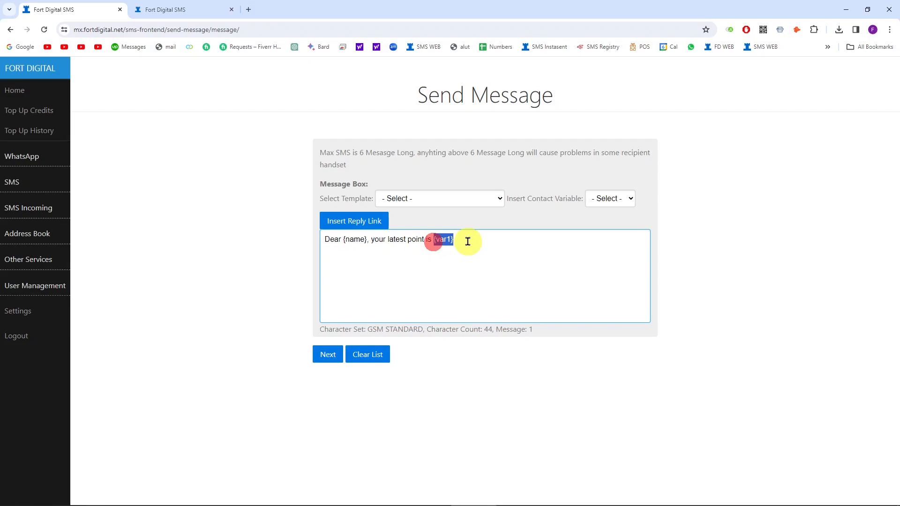
{"action": "left_click", "coordinate": [456, 251]}
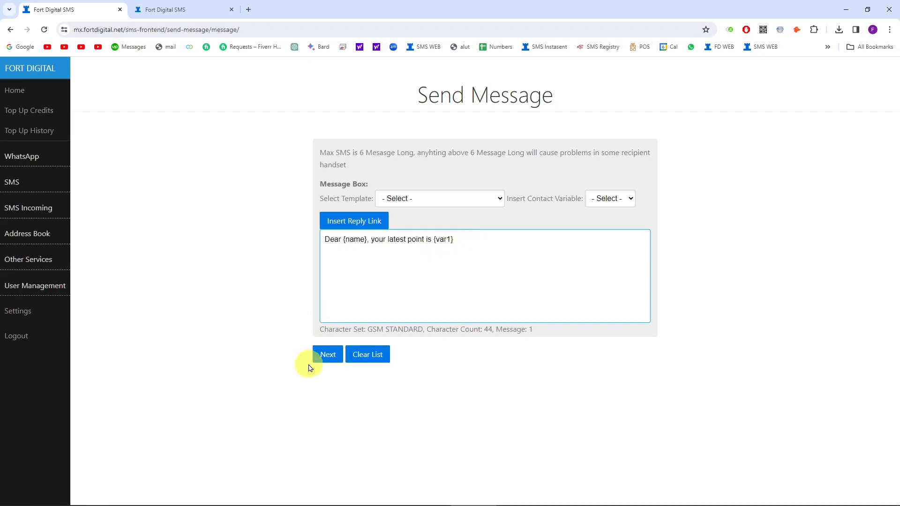
{"action": "left_click", "coordinate": [327, 355]}
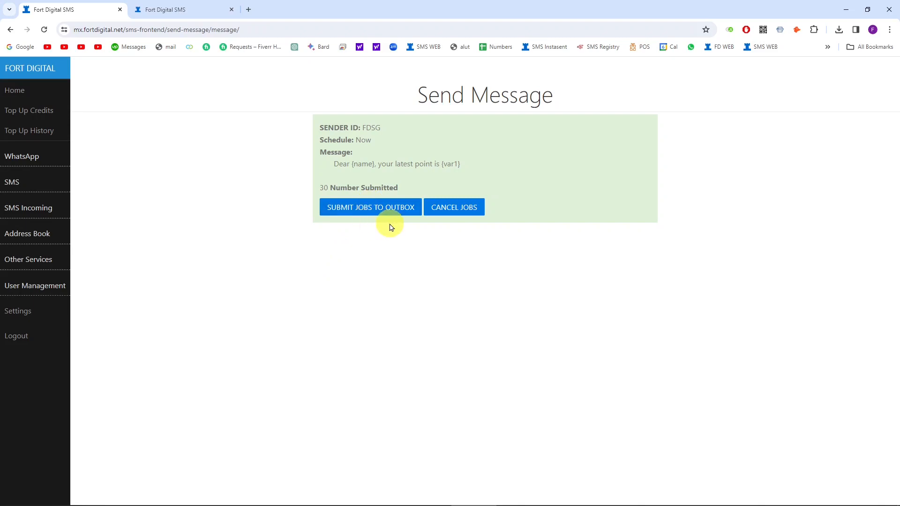
Step: Submit the 30 personalised jobs to the outbox and acknowledge the alert
{"action": "left_click", "coordinate": [371, 208]}
{"action": "left_click", "coordinate": [530, 118]}
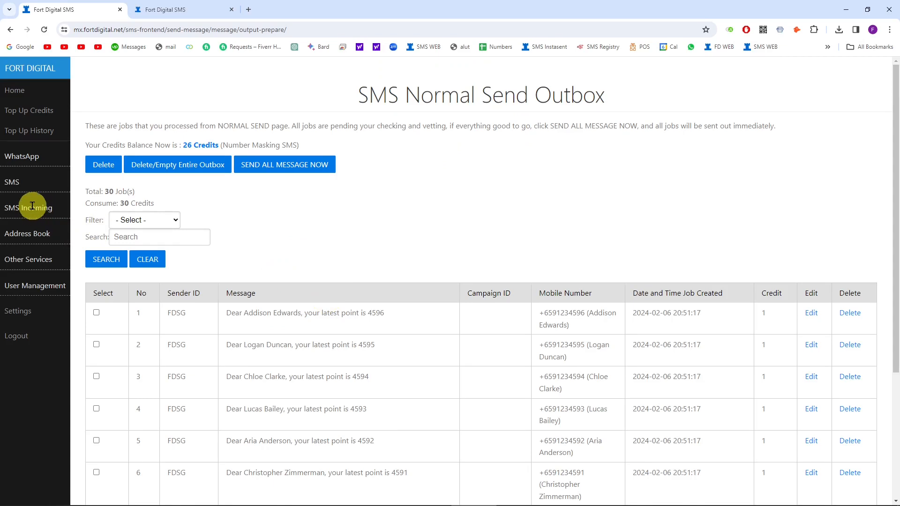
{"action": "left_click", "coordinate": [24, 190]}
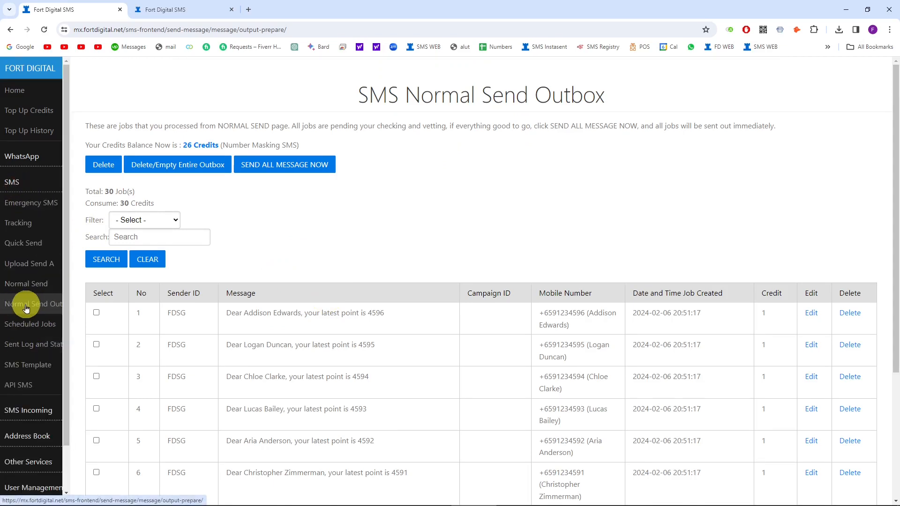
{"action": "left_click", "coordinate": [26, 306]}
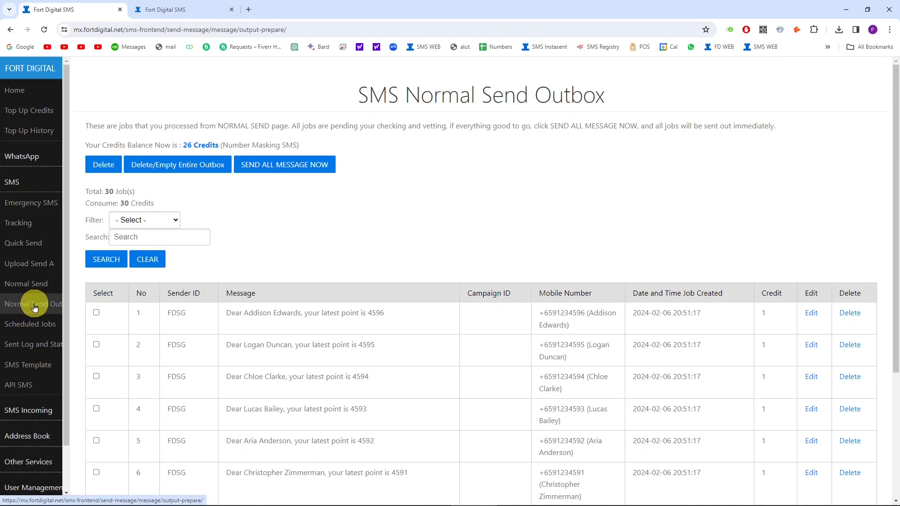
{"action": "scroll", "coordinate": [346, 291], "scroll_direction": "down", "scroll_amount": 2}
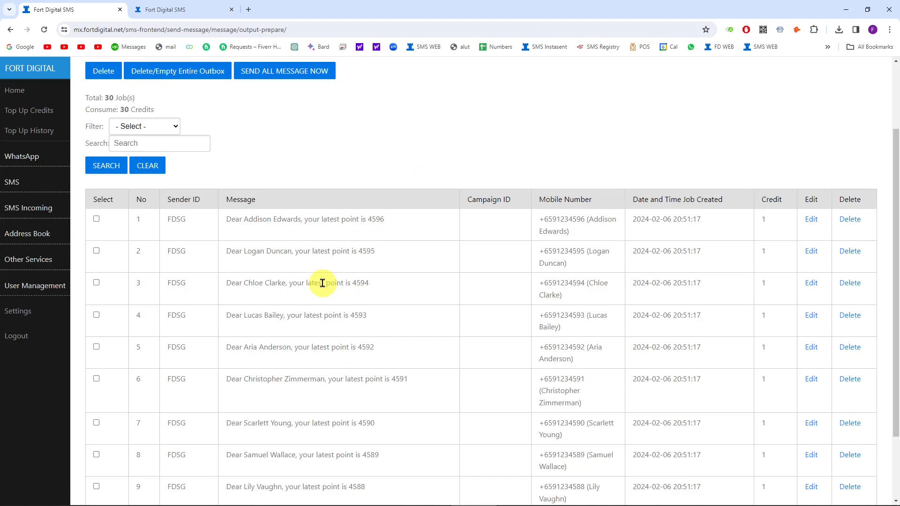
{"action": "scroll", "coordinate": [322, 279], "scroll_direction": "up", "scroll_amount": 2}
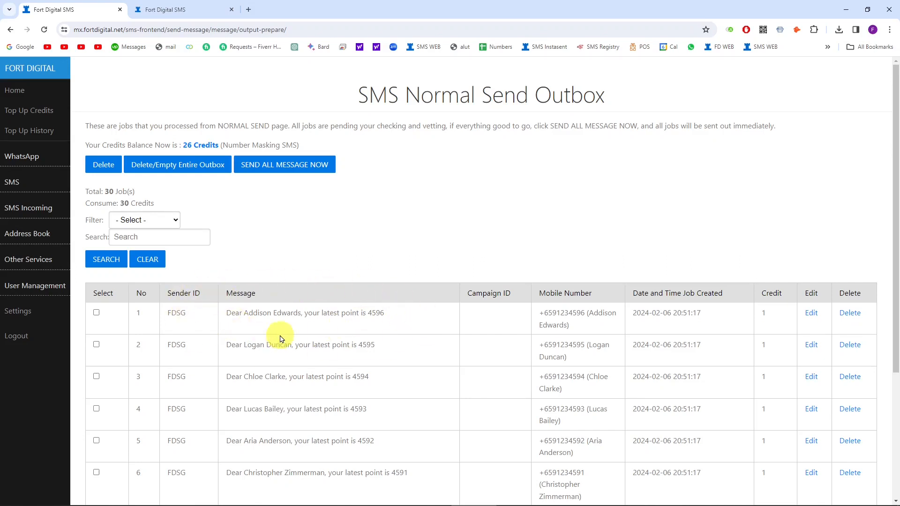
{"action": "left_click_drag", "start_coordinate": [242, 312], "coordinate": [393, 316]}
{"action": "left_click", "coordinate": [385, 329]}
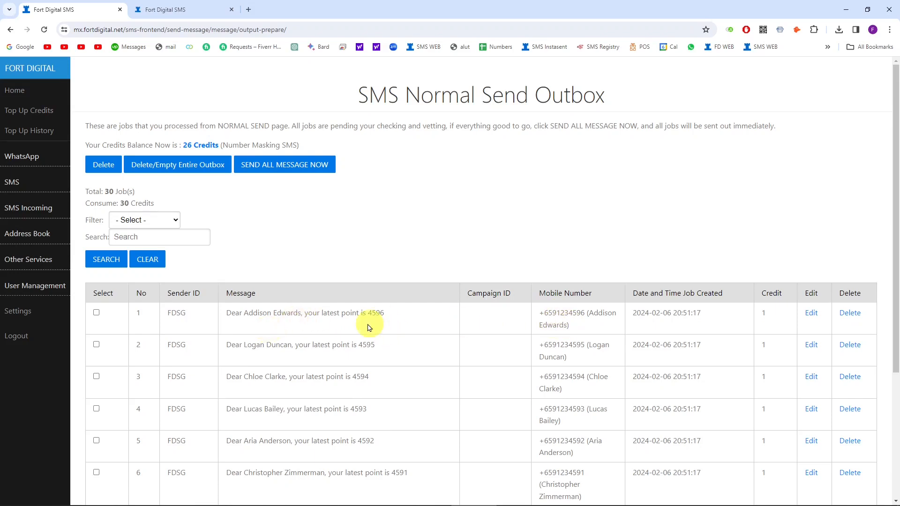
{"action": "scroll", "coordinate": [365, 331], "scroll_direction": "down", "scroll_amount": 4}
{"action": "scroll", "coordinate": [364, 336], "scroll_direction": "up", "scroll_amount": 4}
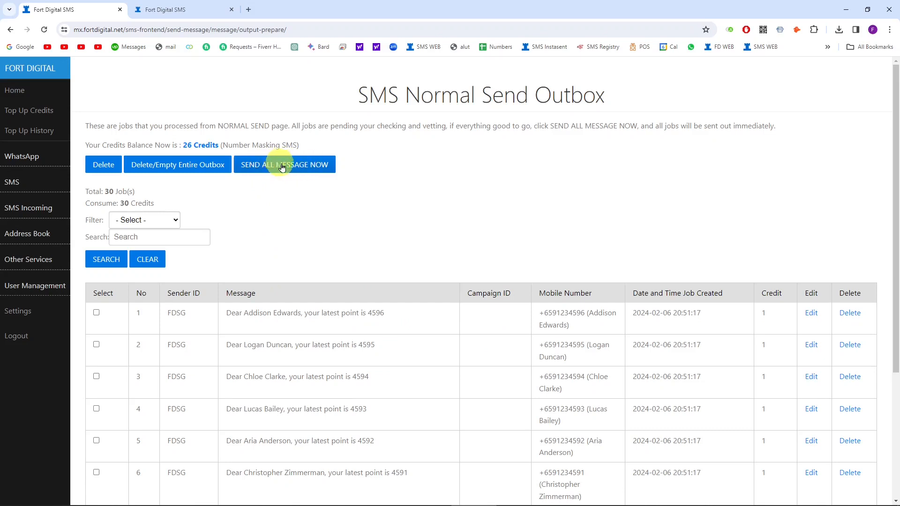
{"action": "scroll", "coordinate": [311, 310], "scroll_direction": "down", "scroll_amount": 4}
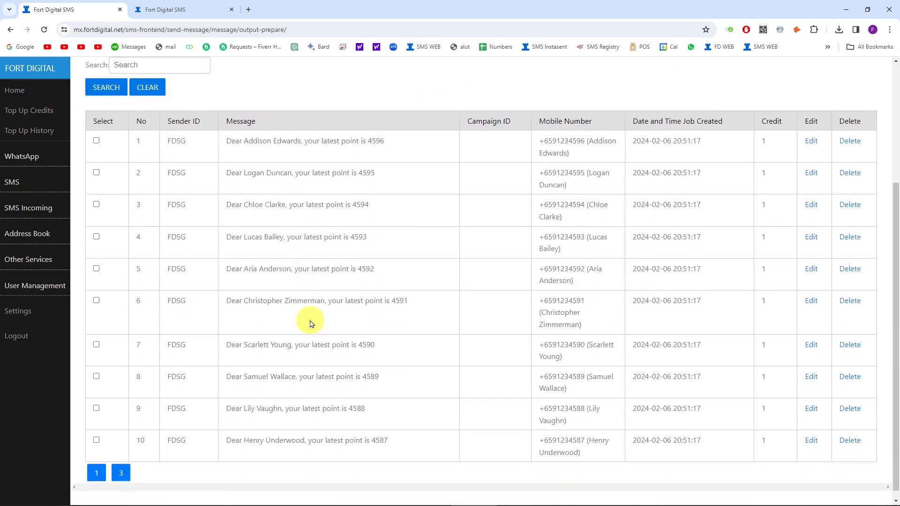
{"action": "scroll", "coordinate": [327, 335], "scroll_direction": "up", "scroll_amount": 4}
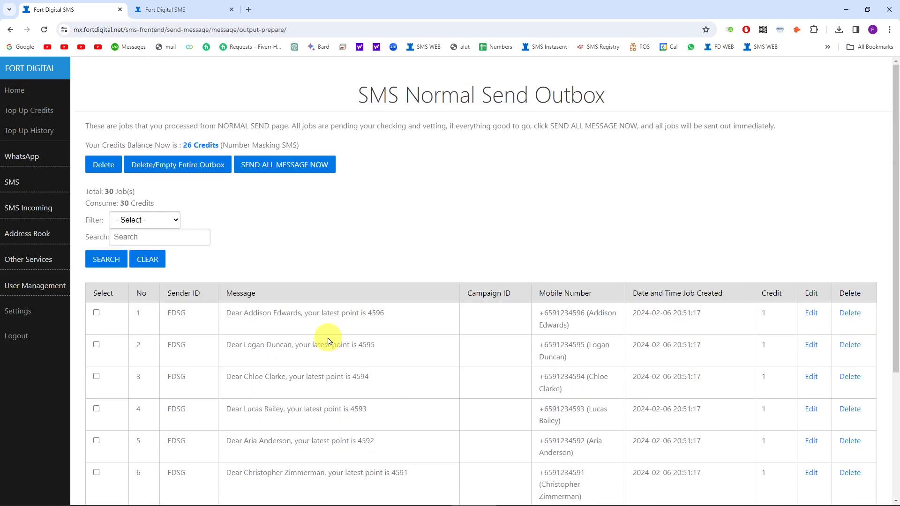
{"action": "left_click", "coordinate": [12, 182]}
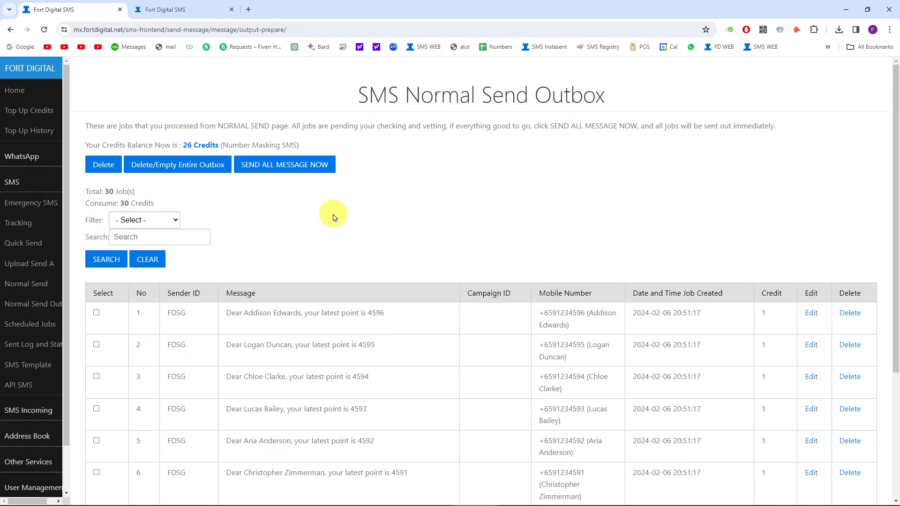
Step: Empty the entire Normal Send outbox and confirm the deletion
{"action": "left_click", "coordinate": [184, 169]}
{"action": "left_click", "coordinate": [487, 83]}
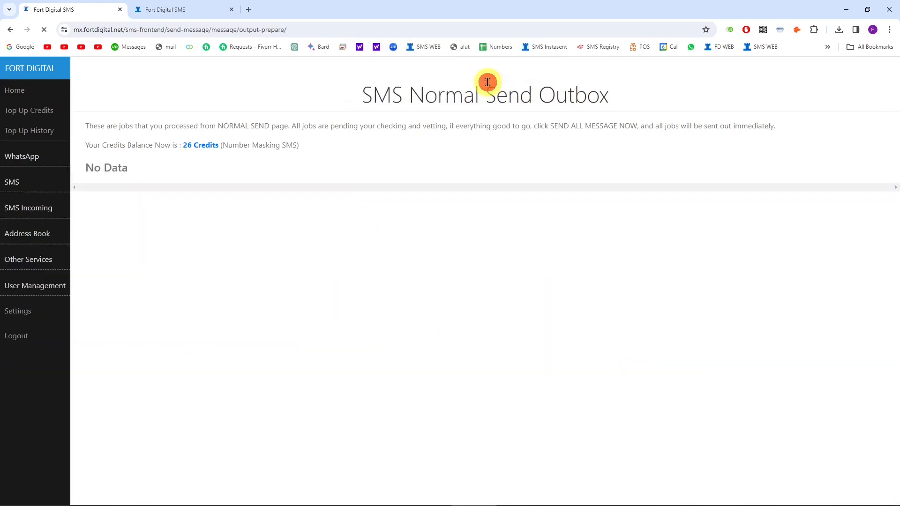
{"action": "left_click", "coordinate": [13, 184]}
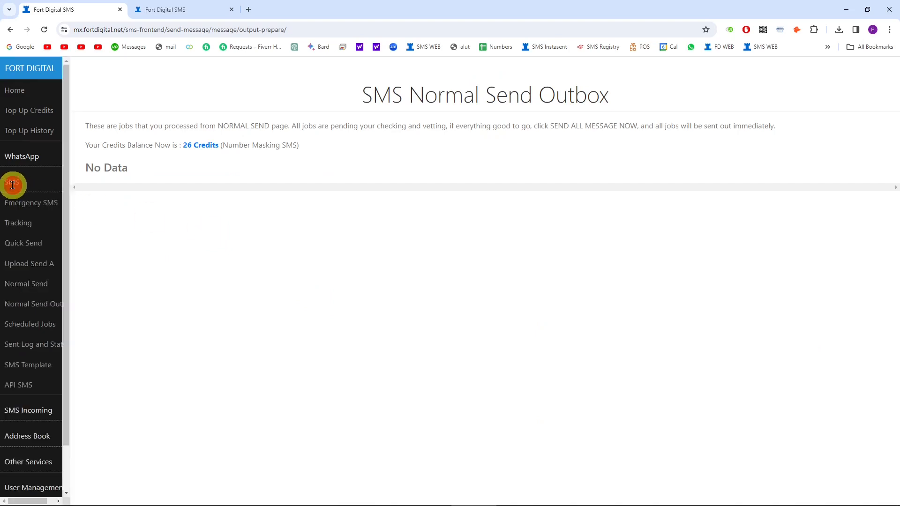
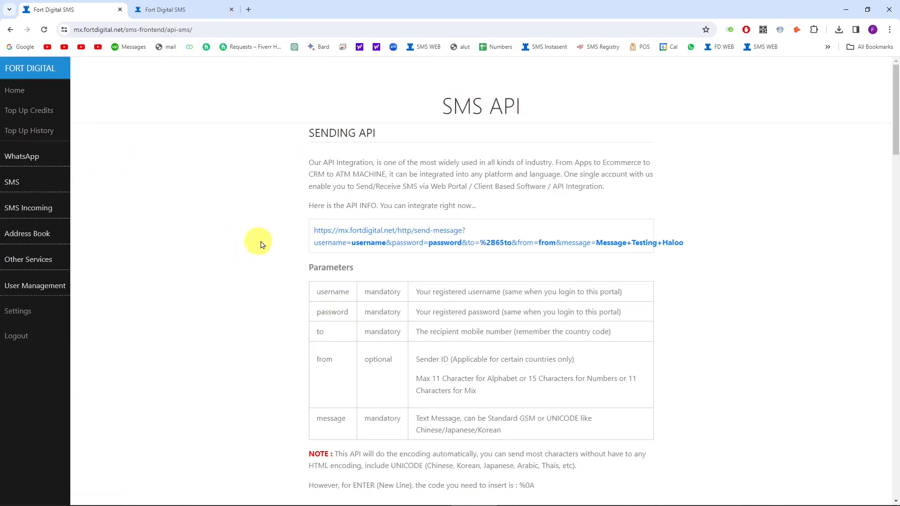
Step: Go to SMS > Address Book > Unsub/BlackList to see the 8 unsubscribed contacts
{"action": "scroll", "coordinate": [274, 225], "scroll_direction": "down", "scroll_amount": 10}
{"action": "scroll", "coordinate": [278, 245], "scroll_direction": "down", "scroll_amount": 20}
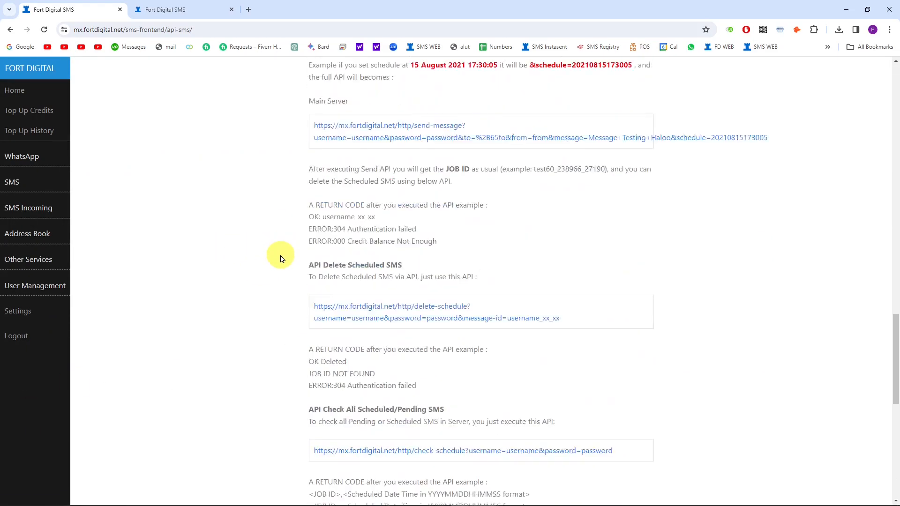
{"action": "scroll", "coordinate": [285, 272], "scroll_direction": "up", "scroll_amount": 20}
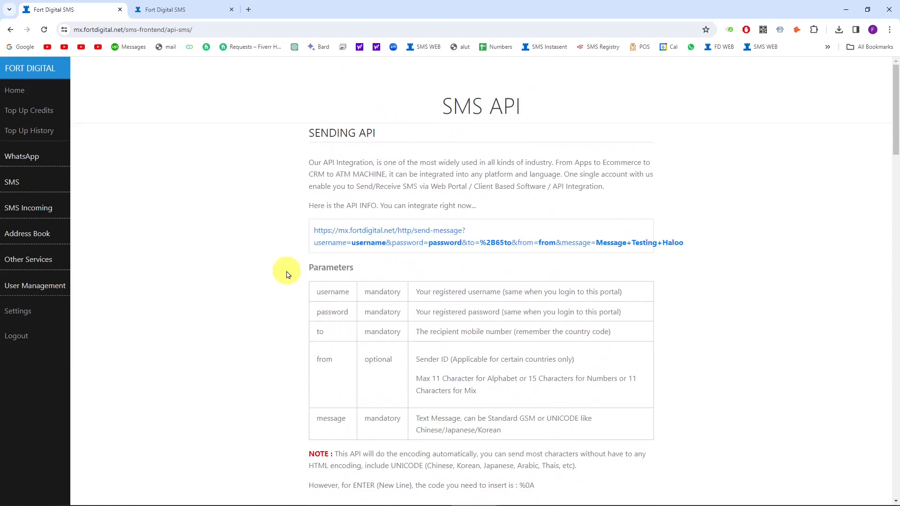
{"action": "left_click", "coordinate": [11, 179]}
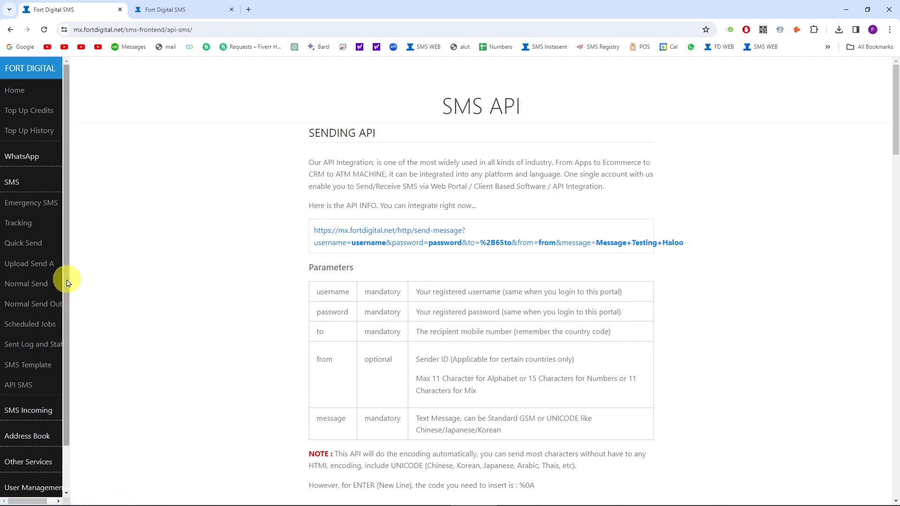
{"action": "scroll", "coordinate": [59, 328], "scroll_direction": "down", "scroll_amount": 2}
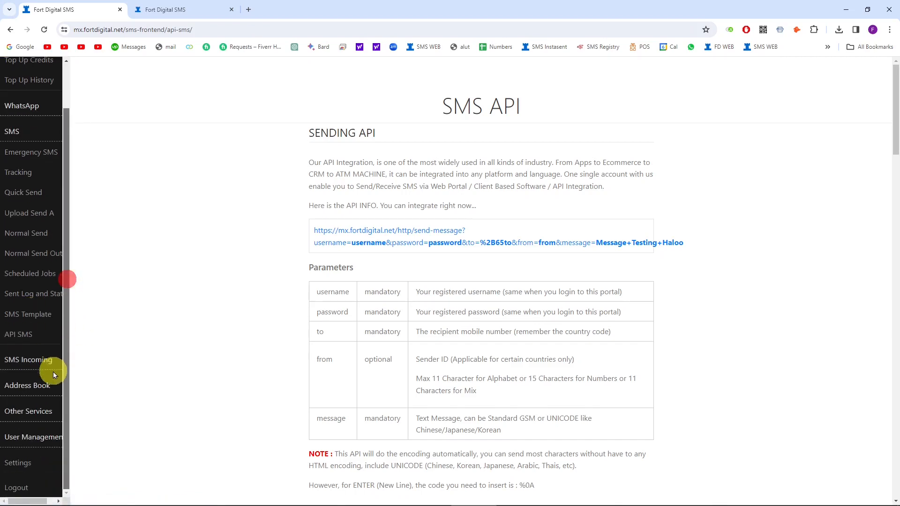
{"action": "left_click", "coordinate": [35, 381]}
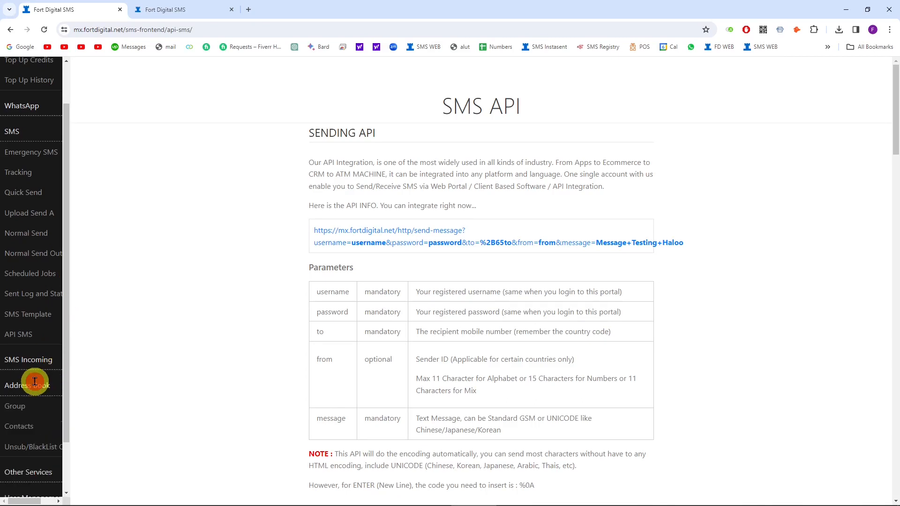
{"action": "left_click", "coordinate": [37, 451]}
{"action": "left_click", "coordinate": [392, 238]}
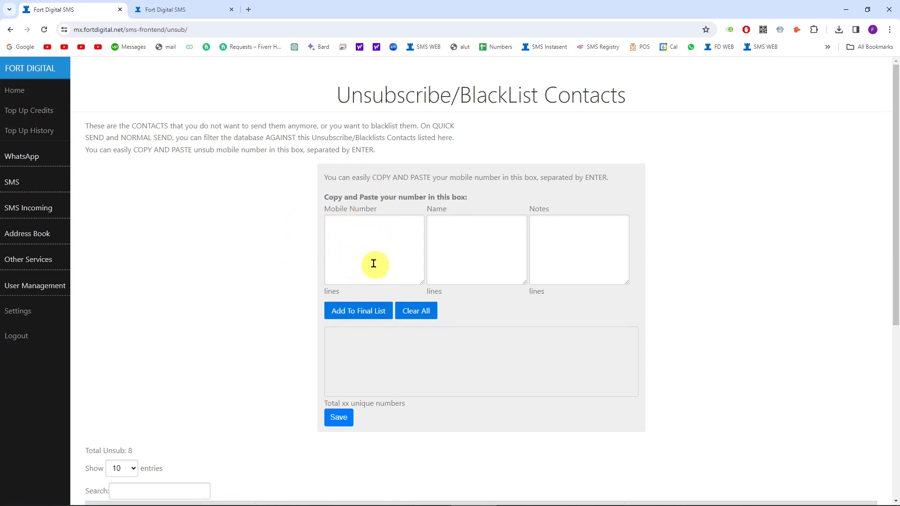
Step: Copy the two mobile numbers in Excel A1:A2 into the Mobile Number field
{"action": "left_click", "coordinate": [660, 495]}
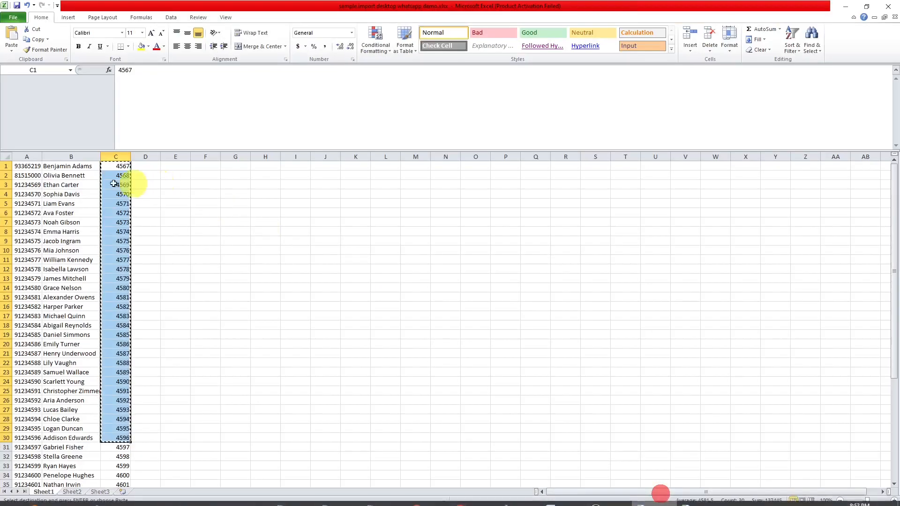
{"action": "mouse_move", "coordinate": [28, 166]}
{"action": "left_mouse_down"}
{"action": "mouse_move", "coordinate": [29, 194]}
{"action": "mouse_move", "coordinate": [28, 176]}
{"action": "left_mouse_up"}
{"action": "key", "text": "ctrl+c"}
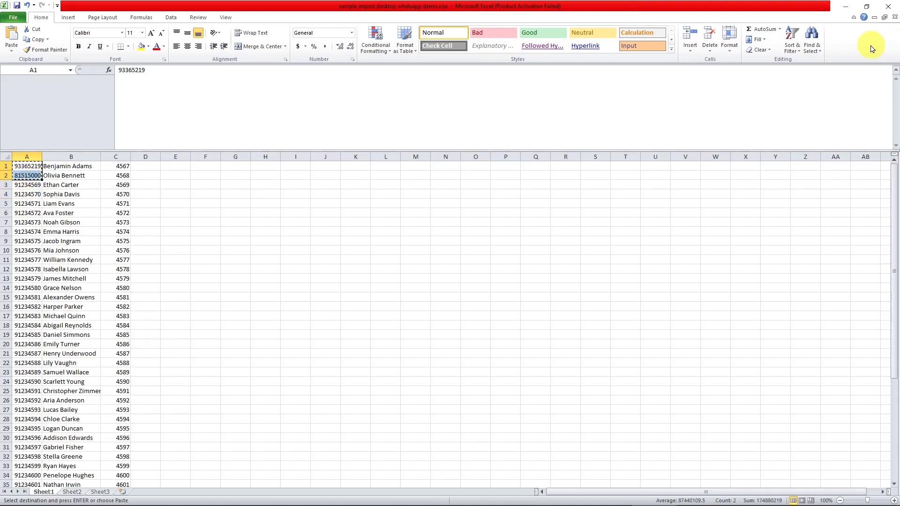
{"action": "left_click", "coordinate": [846, 7]}
{"action": "left_click", "coordinate": [398, 244]}
{"action": "key", "text": "ctrl+v"}
Step: Add both numbers to the final list, save them and acknowledge the alert
{"action": "left_click", "coordinate": [446, 226]}
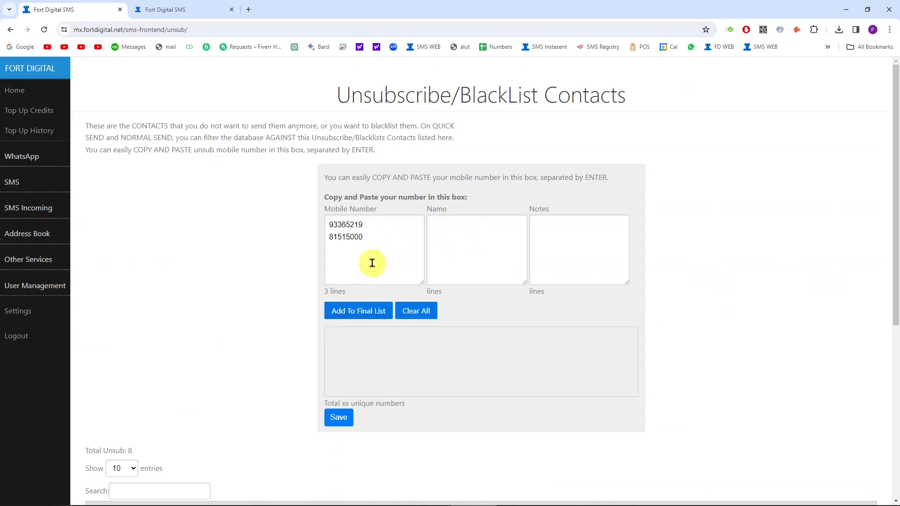
{"action": "left_click", "coordinate": [354, 314]}
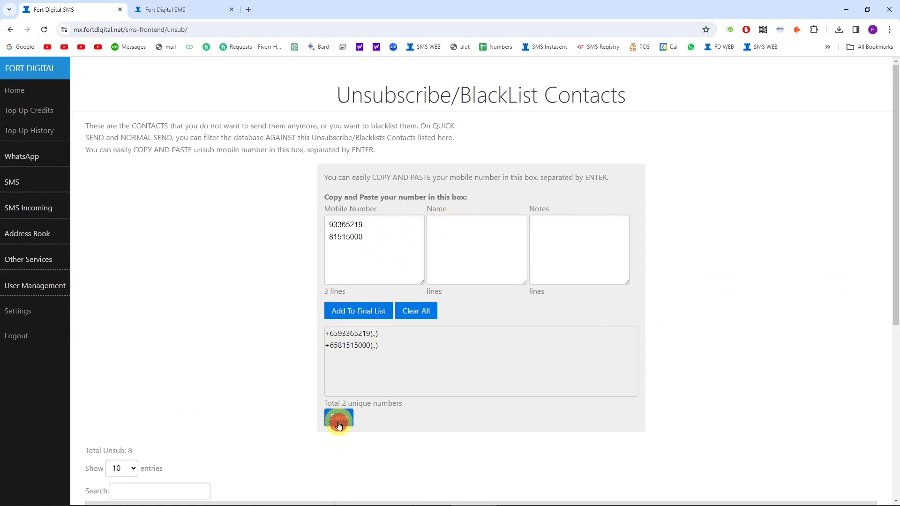
{"action": "left_click", "coordinate": [338, 417]}
{"action": "left_click", "coordinate": [529, 89]}
{"action": "scroll", "coordinate": [253, 332], "scroll_direction": "down", "scroll_amount": 5}
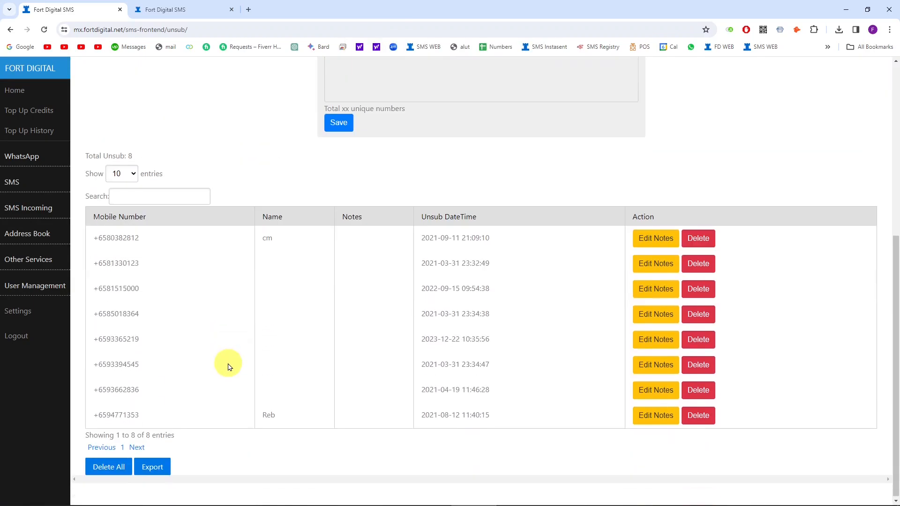
{"action": "scroll", "coordinate": [225, 360], "scroll_direction": "up", "scroll_amount": 1}
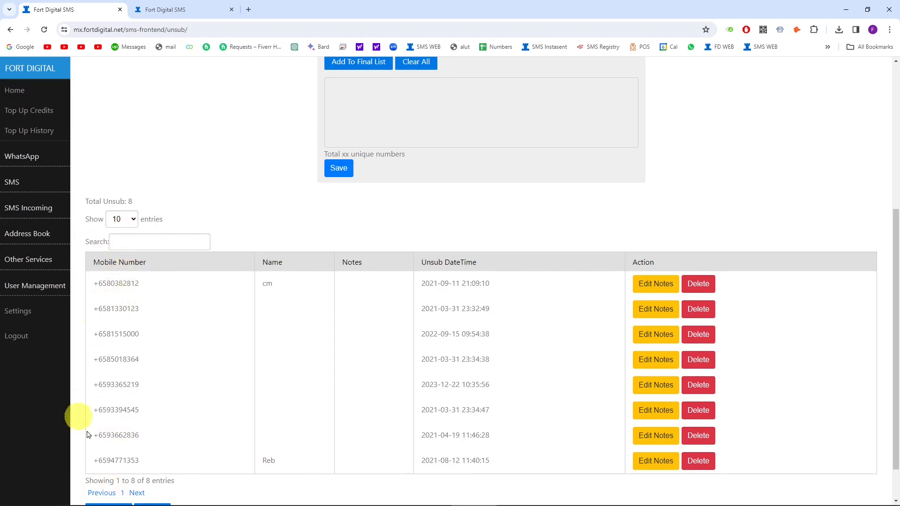
{"action": "left_click", "coordinate": [6, 182]}
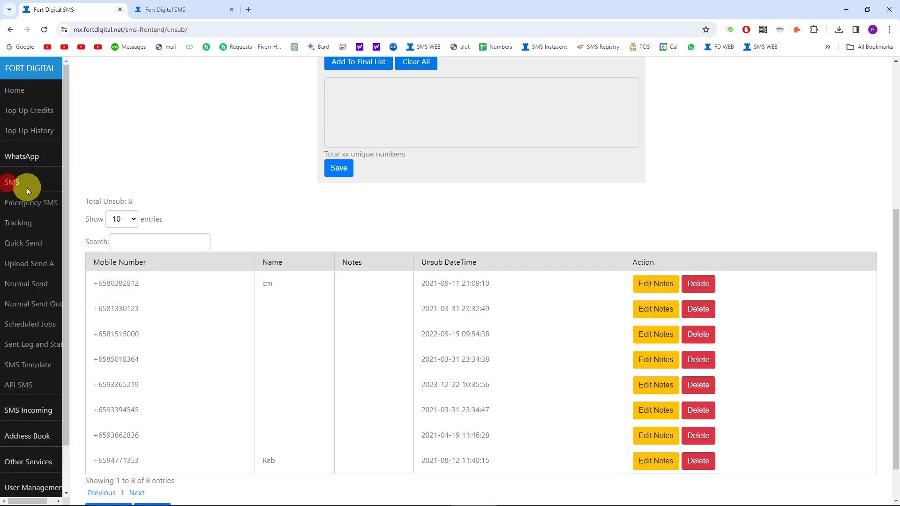
Step: On the Quick Send page, paste the nine numbers from Excel A1:A9 into the number box
{"action": "left_click", "coordinate": [25, 240]}
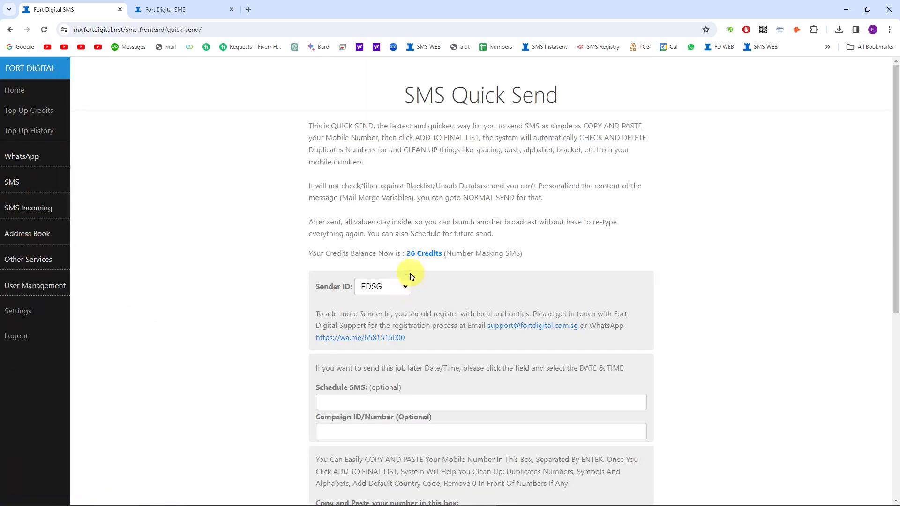
{"action": "scroll", "coordinate": [276, 255], "scroll_direction": "down", "scroll_amount": 6}
{"action": "scroll", "coordinate": [331, 255], "scroll_direction": "up", "scroll_amount": 5}
{"action": "scroll", "coordinate": [332, 256], "scroll_direction": "up", "scroll_amount": 1}
{"action": "scroll", "coordinate": [422, 287], "scroll_direction": "down", "scroll_amount": 7}
{"action": "left_click", "coordinate": [370, 205]}
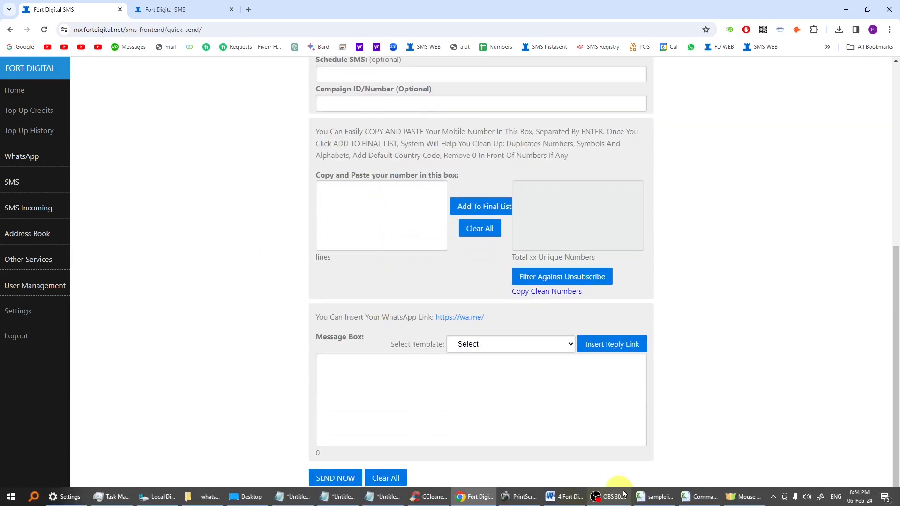
{"action": "left_click", "coordinate": [612, 494]}
{"action": "left_click_drag", "start_coordinate": [27, 166], "coordinate": [23, 243]}
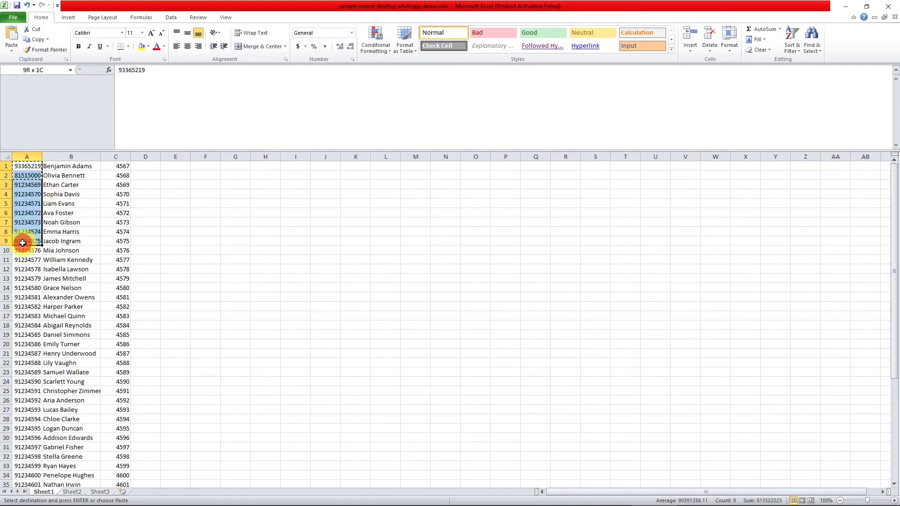
{"action": "left_click", "coordinate": [845, 7]}
{"action": "key", "text": "ctrl+v"}
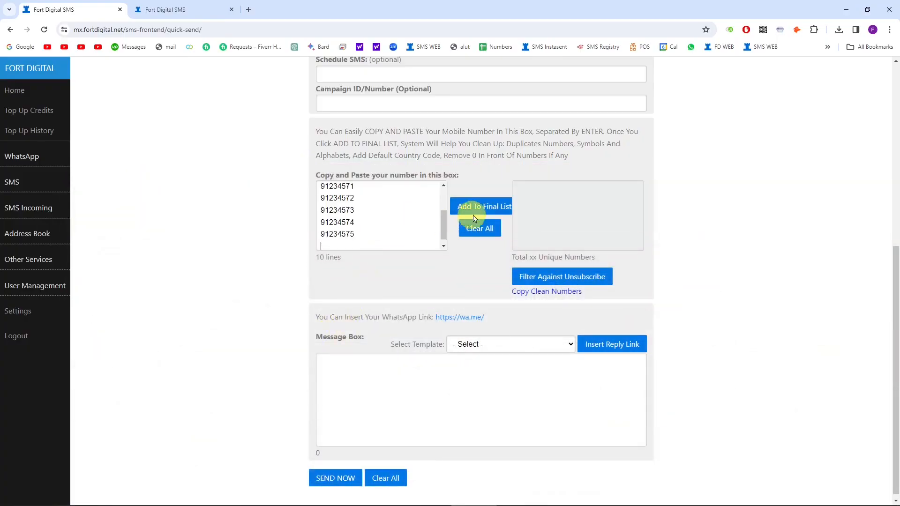
Step: Add the numbers to the final list and filter out unsubscribed ones, leaving 7
{"action": "left_click", "coordinate": [474, 207]}
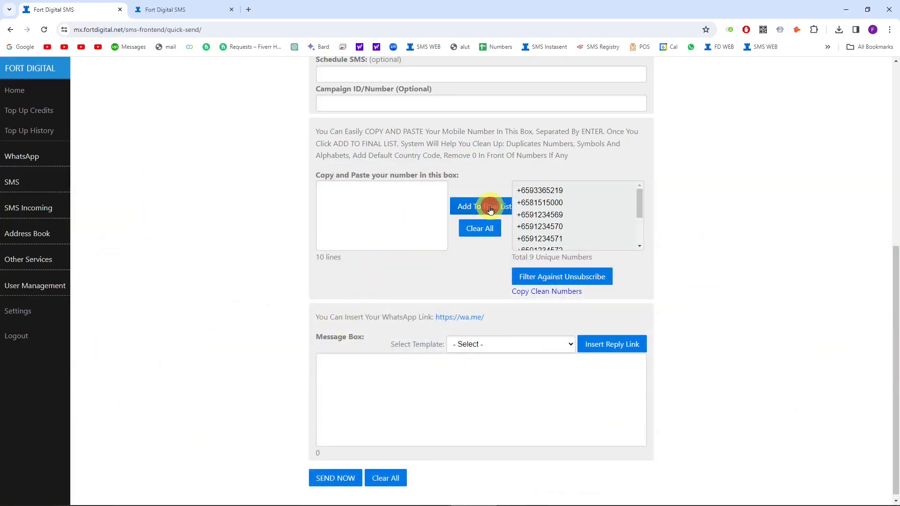
{"action": "left_click", "coordinate": [532, 278]}
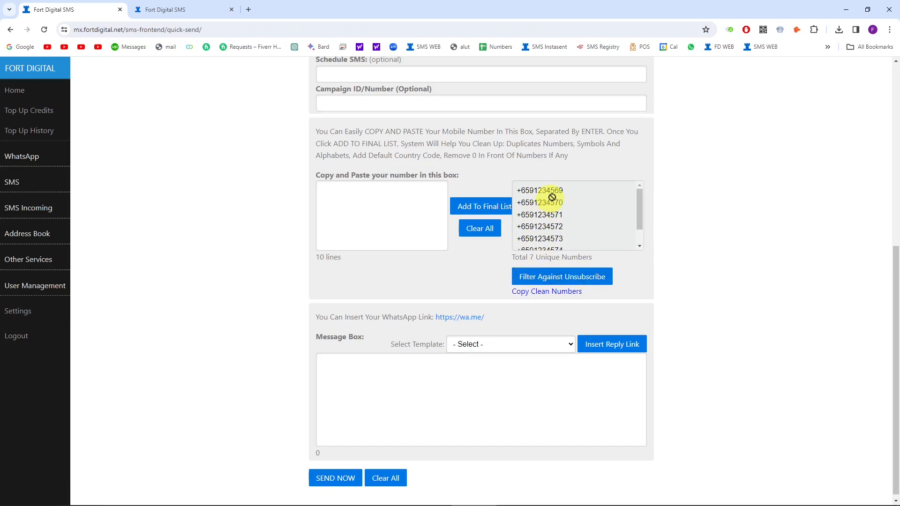
{"action": "scroll", "coordinate": [553, 202], "scroll_direction": "up", "scroll_amount": 3}
{"action": "scroll", "coordinate": [607, 318], "scroll_direction": "down", "scroll_amount": 2}
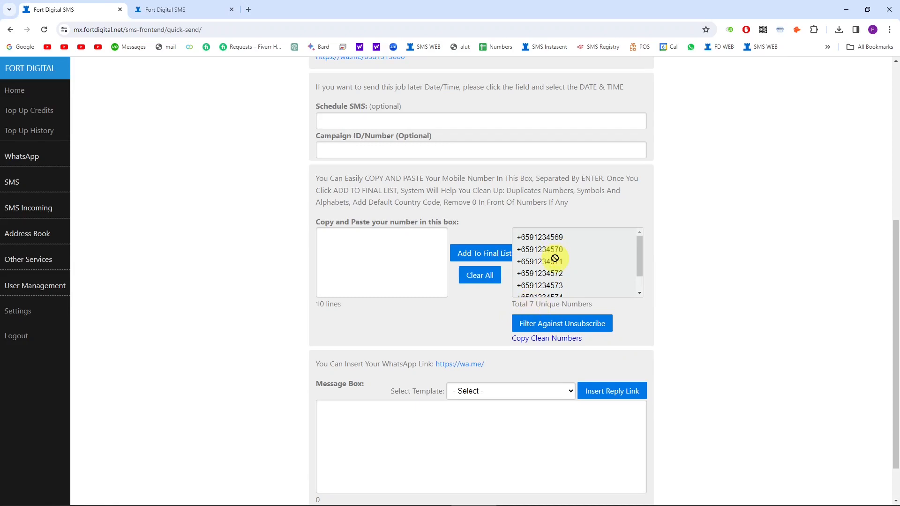
{"action": "scroll", "coordinate": [555, 258], "scroll_direction": "down", "scroll_amount": 1}
{"action": "scroll", "coordinate": [548, 268], "scroll_direction": "down", "scroll_amount": 1}
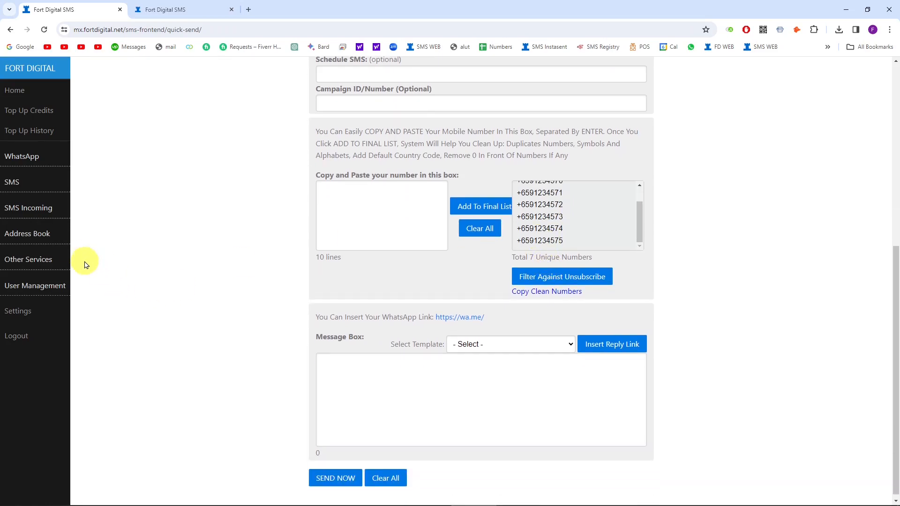
Step: Open User Management > Sub User List, showing two sub-users with SMS balances 17 and 7
{"action": "left_click", "coordinate": [38, 236]}
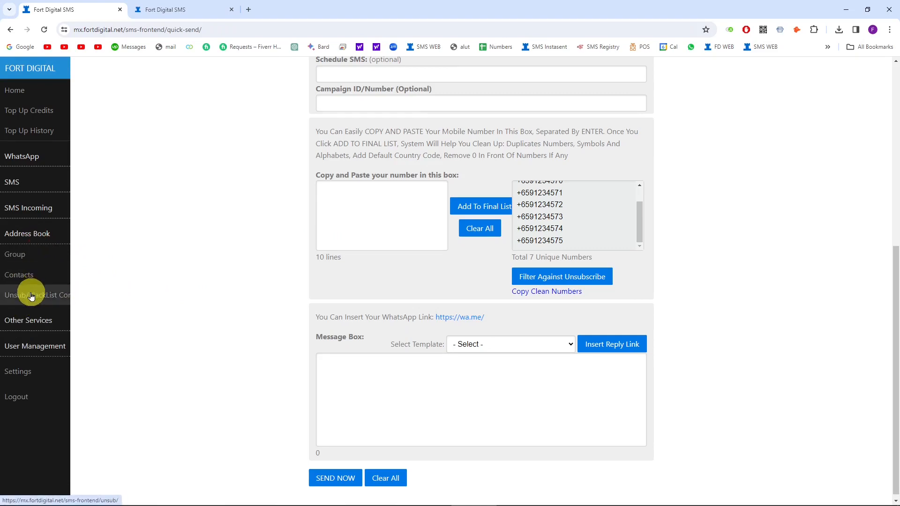
{"action": "left_click", "coordinate": [52, 348]}
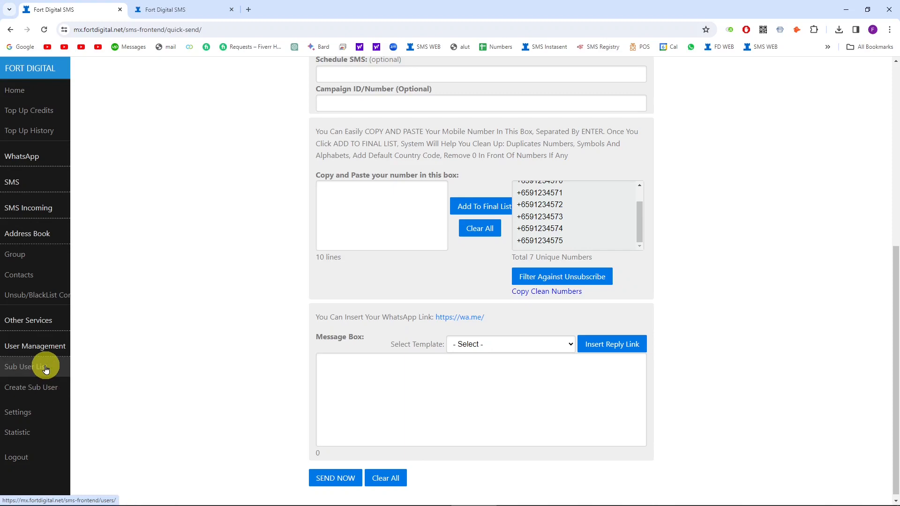
{"action": "left_click", "coordinate": [46, 369]}
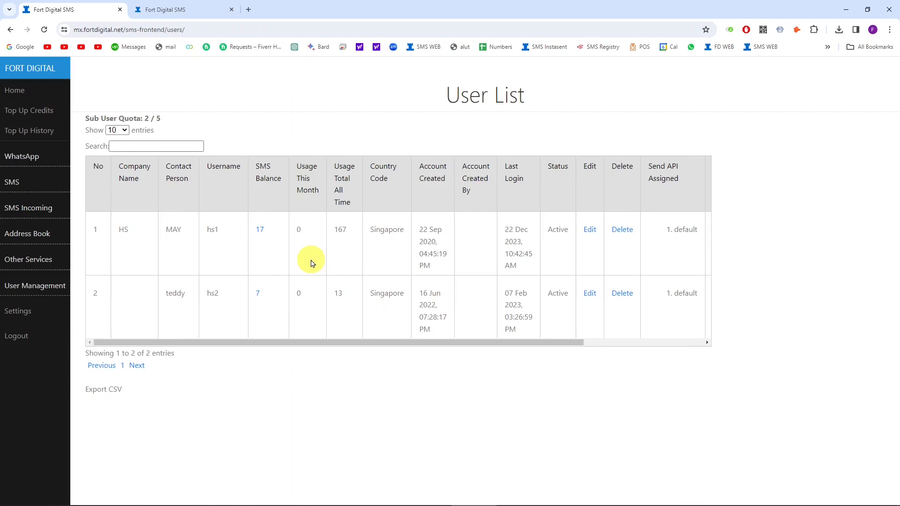
{"action": "left_click", "coordinate": [24, 285]}
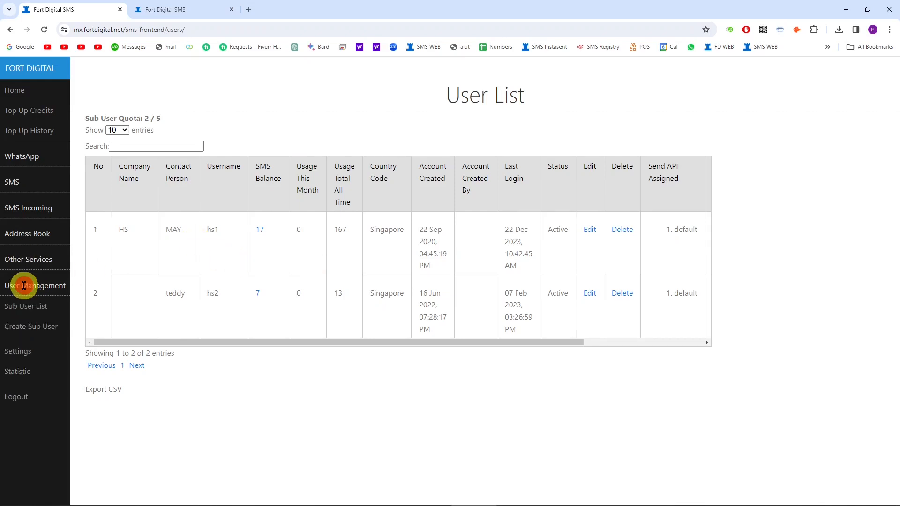
{"action": "left_click", "coordinate": [25, 327]}
{"action": "left_click", "coordinate": [444, 225]}
{"action": "left_click", "coordinate": [435, 247]}
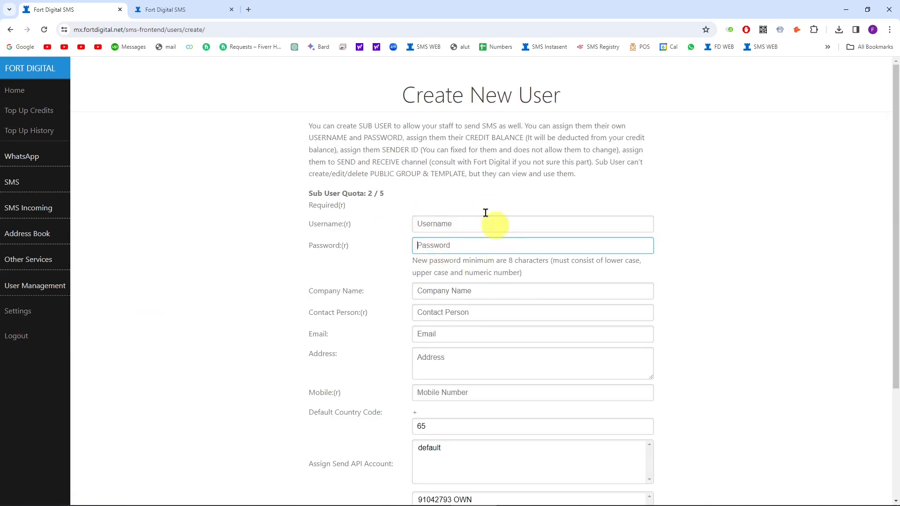
{"action": "scroll", "coordinate": [412, 312], "scroll_direction": "down", "scroll_amount": 3}
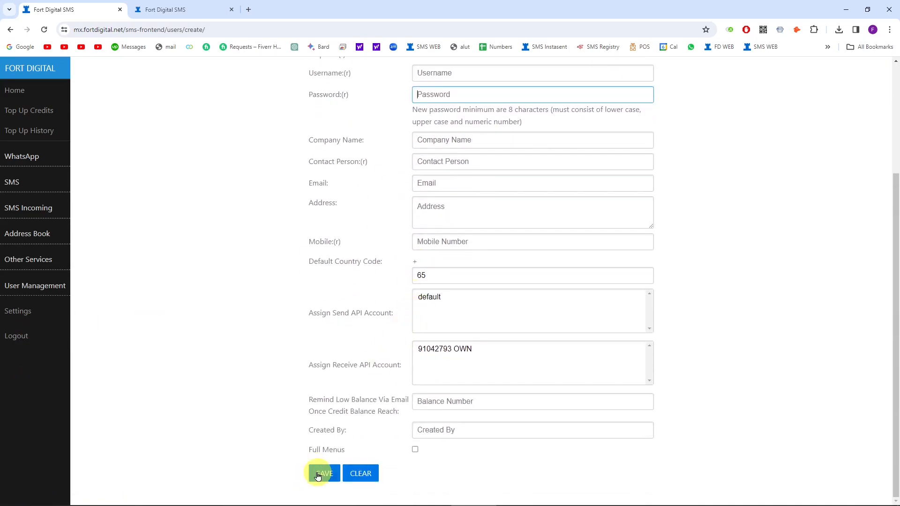
{"action": "scroll", "coordinate": [91, 452], "scroll_direction": "up", "scroll_amount": 3}
{"action": "left_click", "coordinate": [41, 284]}
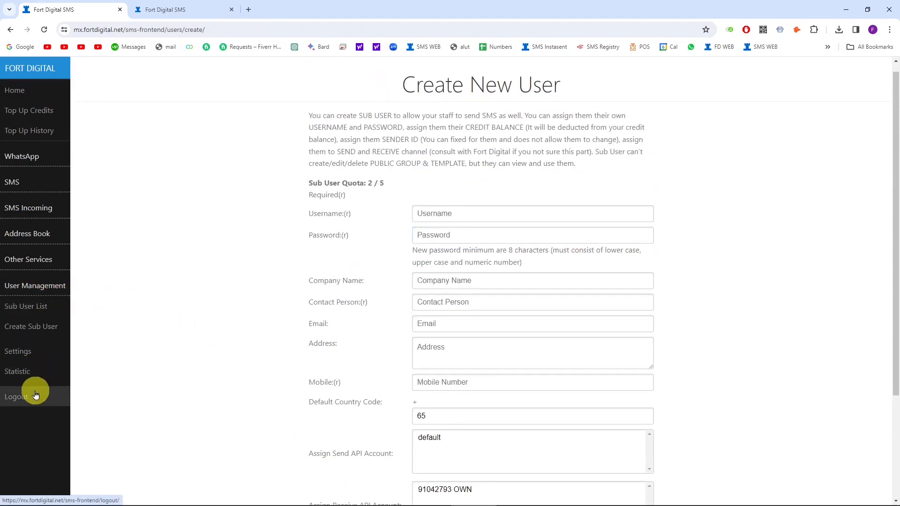
{"action": "left_click", "coordinate": [22, 306]}
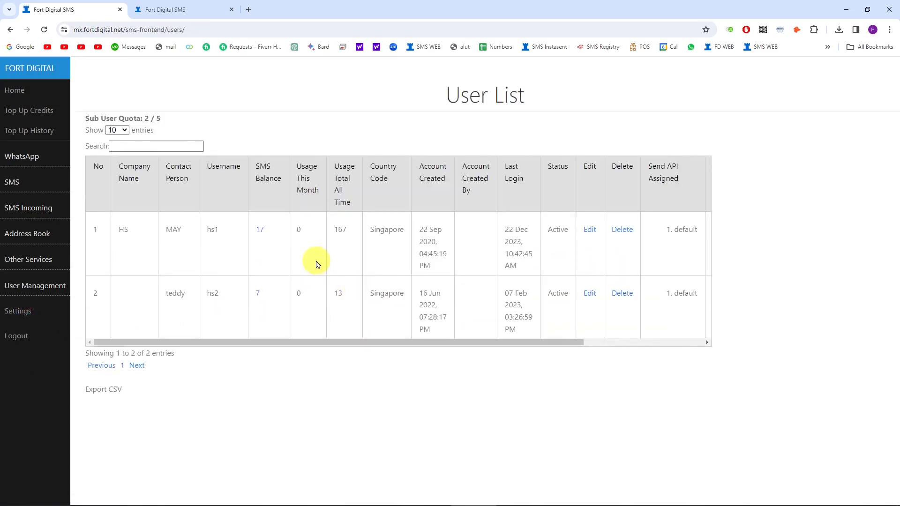
Step: Create a 5-credit top-up for the HS sub-user, raising its balance to 22, and save it
{"action": "left_click", "coordinate": [260, 233]}
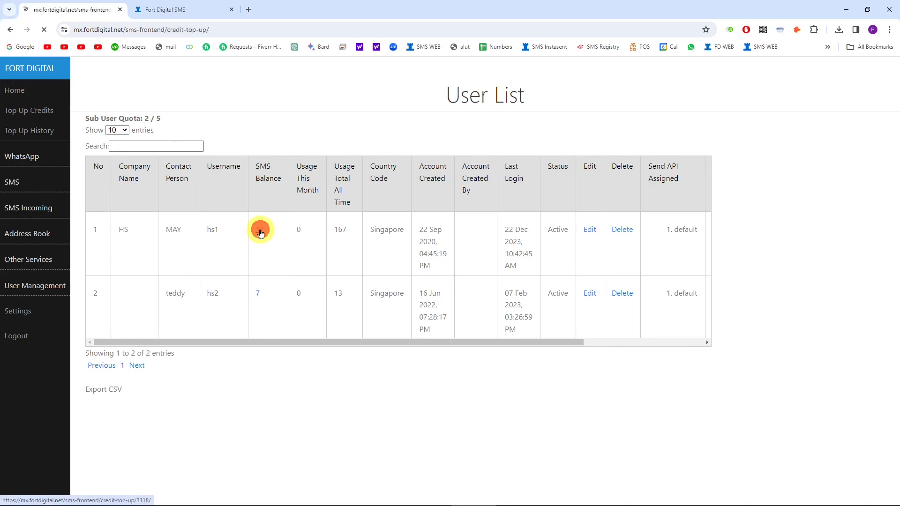
{"action": "left_click", "coordinate": [321, 120]}
{"action": "left_click", "coordinate": [455, 195]}
{"action": "left_click_drag", "start_coordinate": [419, 168], "coordinate": [433, 174]}
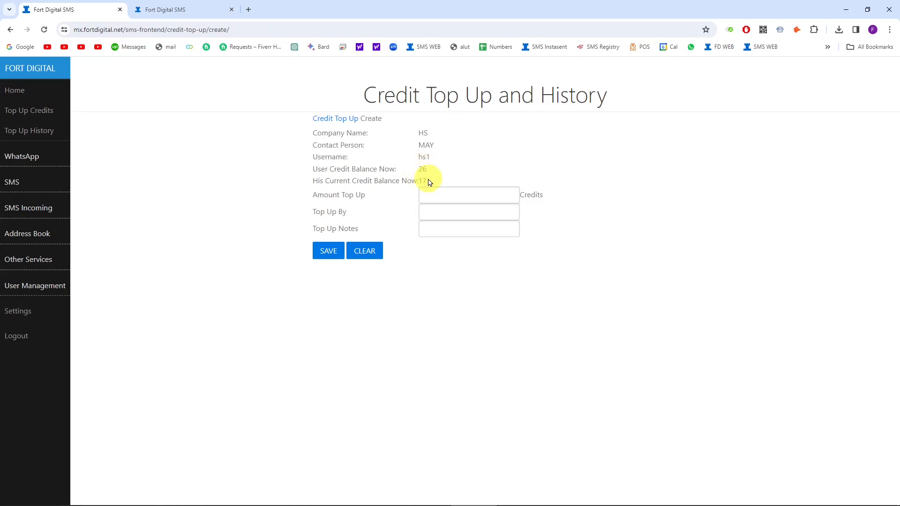
{"action": "left_click", "coordinate": [435, 197]}
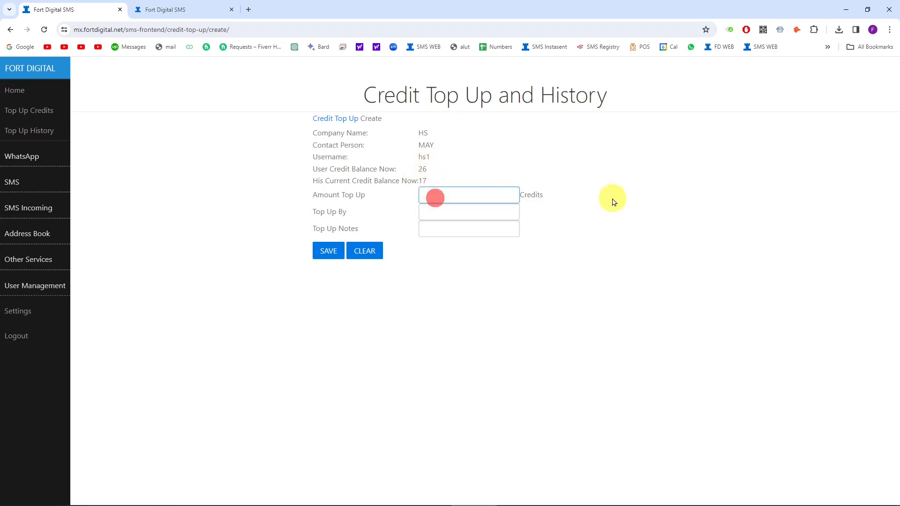
{"action": "left_click", "coordinate": [331, 249]}
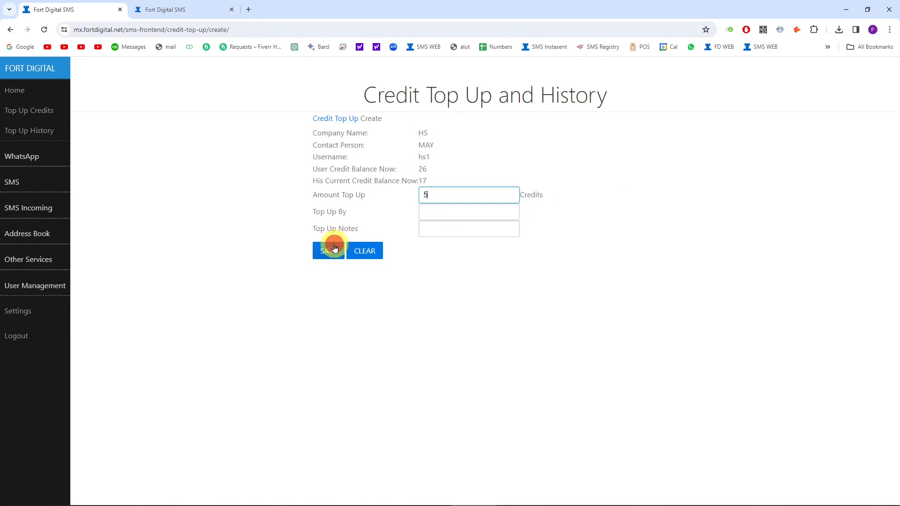
{"action": "left_click", "coordinate": [530, 87]}
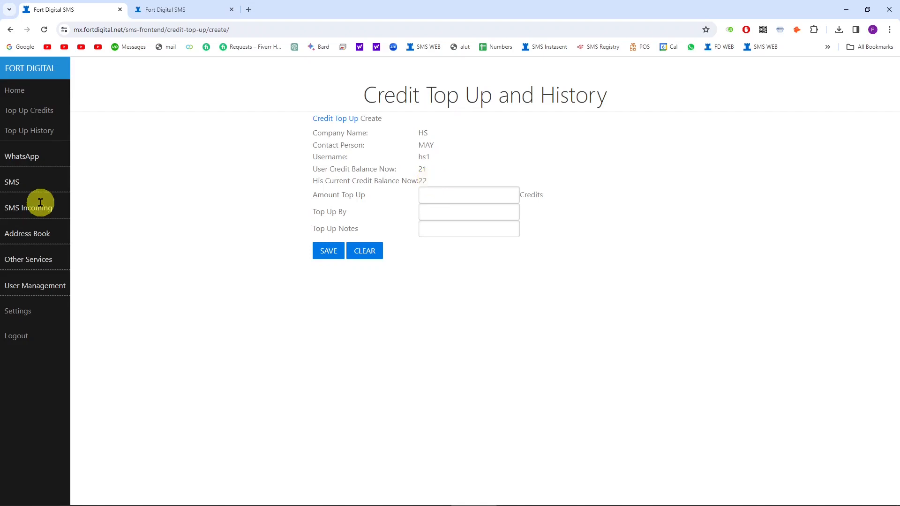
{"action": "left_click", "coordinate": [9, 180]}
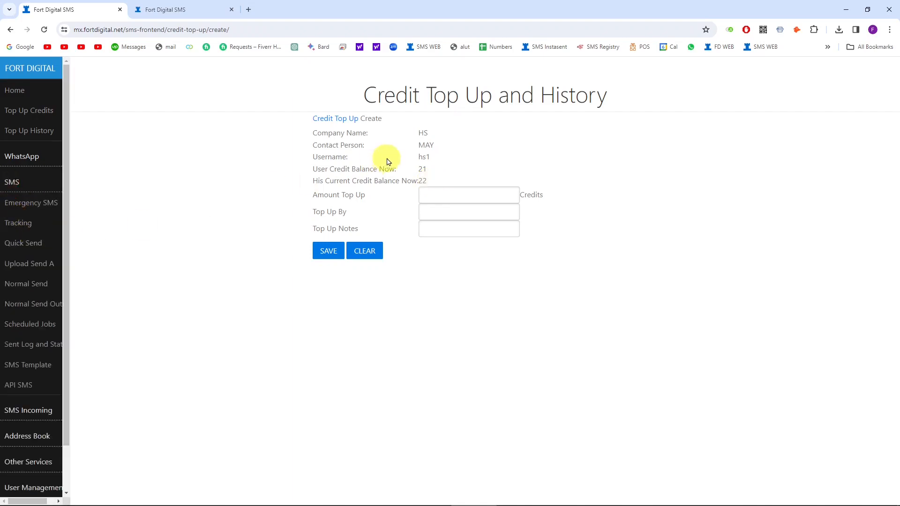
Step: Open the SMS Quick Send page
{"action": "left_click", "coordinate": [34, 246]}
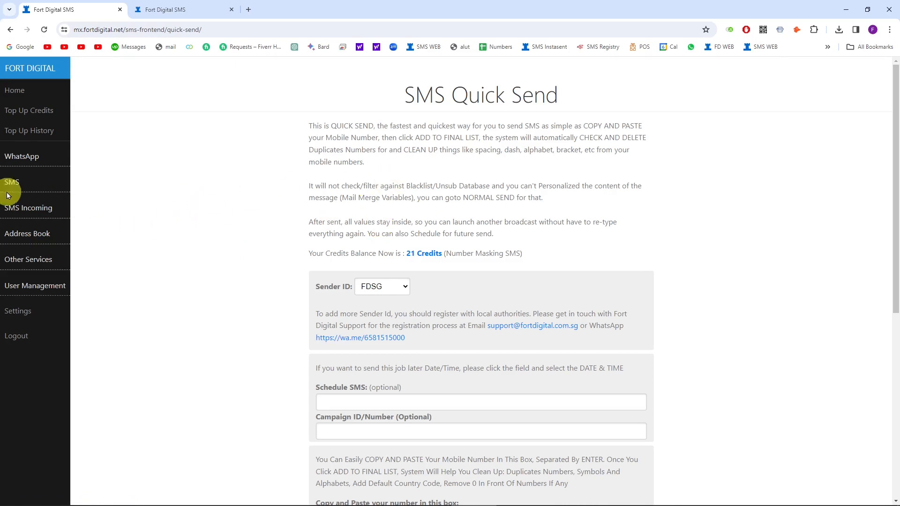
{"action": "left_click", "coordinate": [17, 177]}
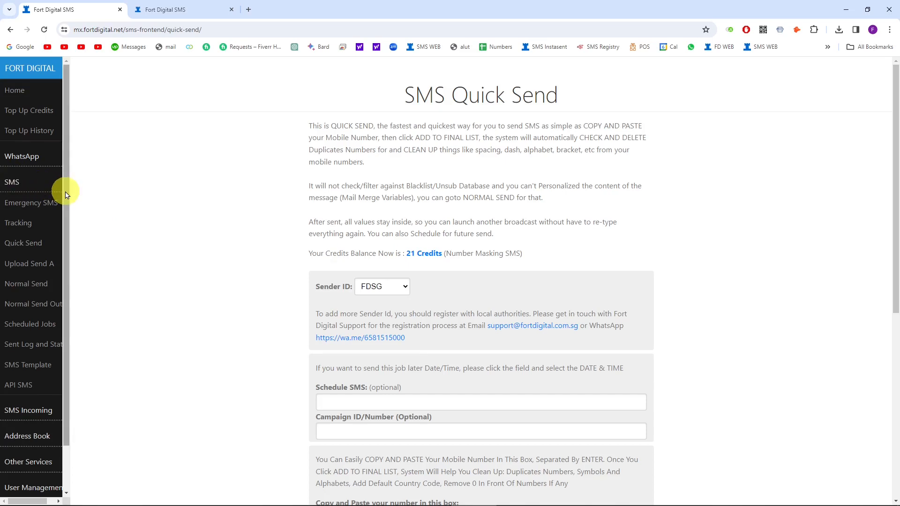
{"action": "left_click_drag", "start_coordinate": [66, 195], "coordinate": [60, 261]}
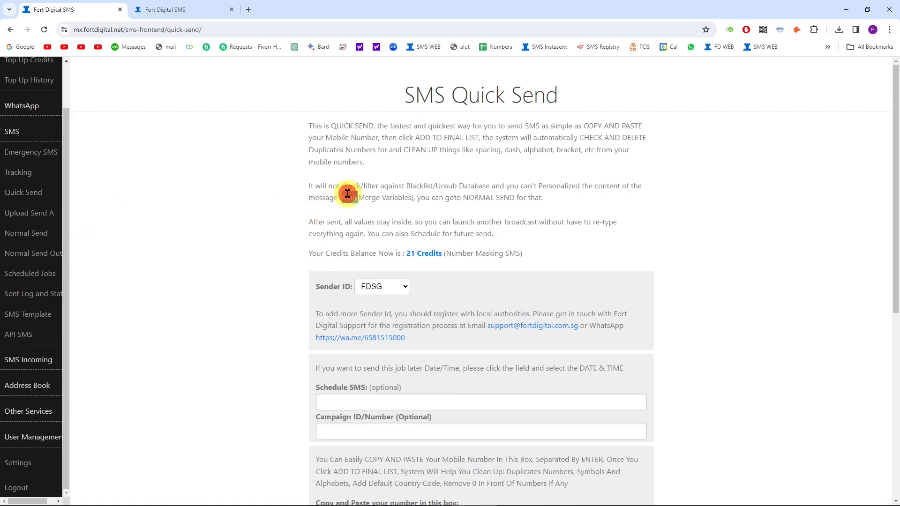
Step: Load the Fort Digital website from the FD WEB bookmark, then show the product overview document
{"action": "left_click", "coordinate": [164, 8]}
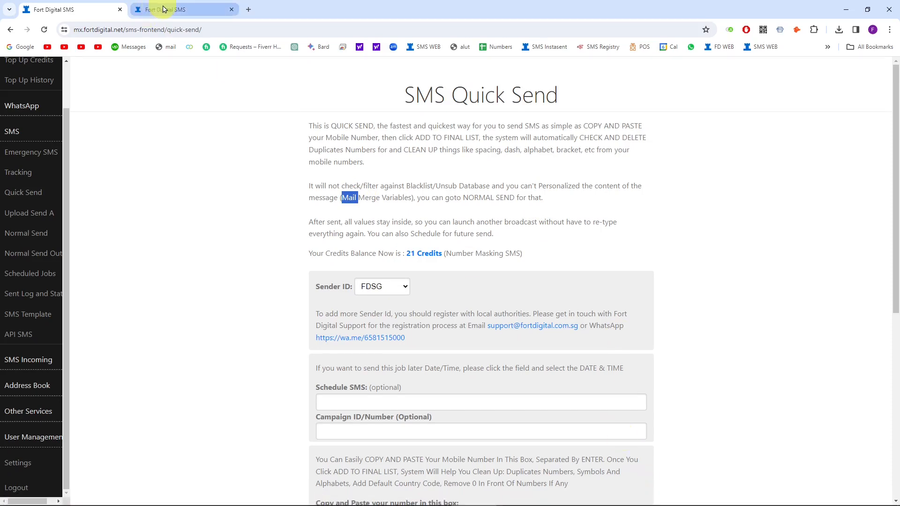
{"action": "left_click", "coordinate": [247, 9]}
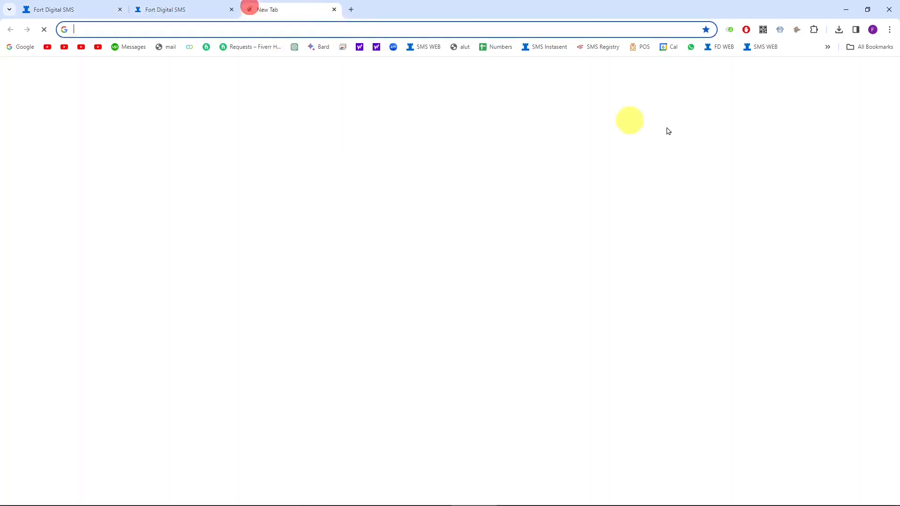
{"action": "left_click", "coordinate": [721, 47]}
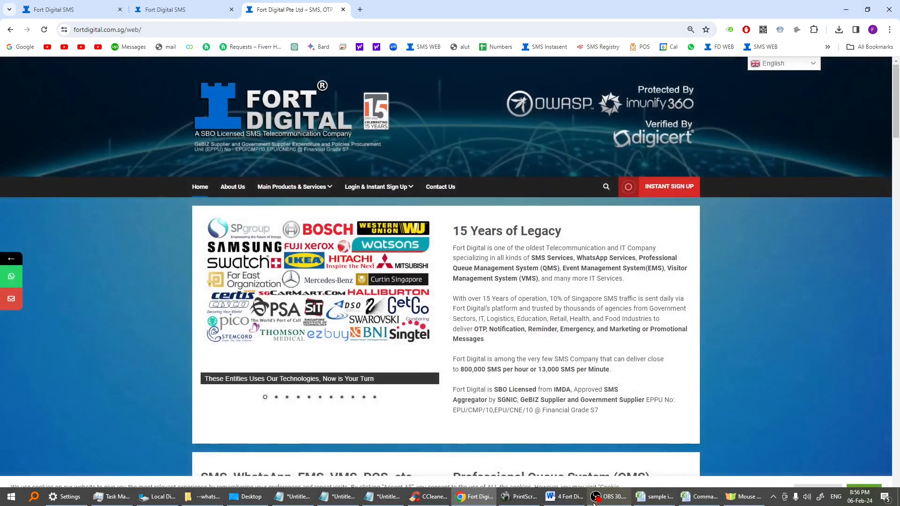
{"action": "left_click", "coordinate": [564, 497]}
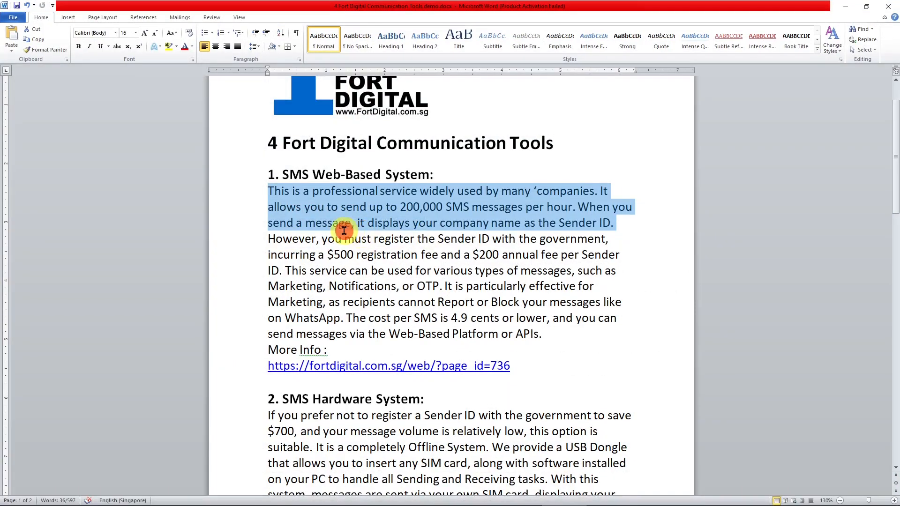
{"action": "left_click_drag", "start_coordinate": [343, 237], "coordinate": [348, 223]}
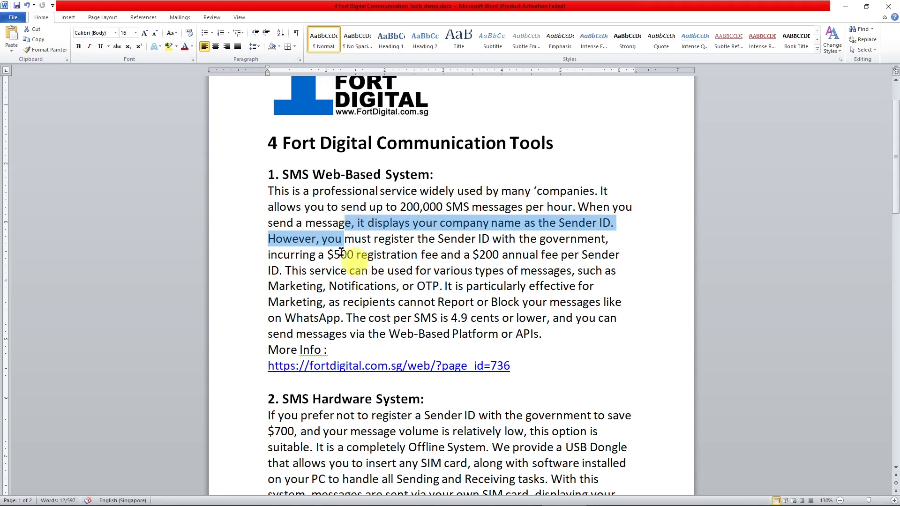
{"action": "left_click_drag", "start_coordinate": [270, 175], "coordinate": [569, 364]}
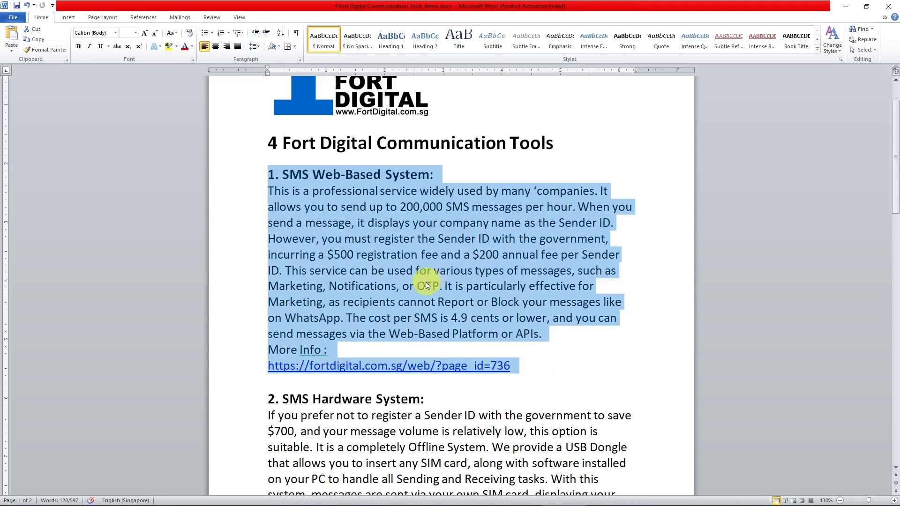
{"action": "scroll", "coordinate": [412, 276], "scroll_direction": "down", "scroll_amount": 2}
{"action": "scroll", "coordinate": [400, 279], "scroll_direction": "down", "scroll_amount": 2}
{"action": "left_click_drag", "start_coordinate": [271, 223], "coordinate": [580, 363]}
{"action": "scroll", "coordinate": [580, 364], "scroll_direction": "down", "scroll_amount": 7}
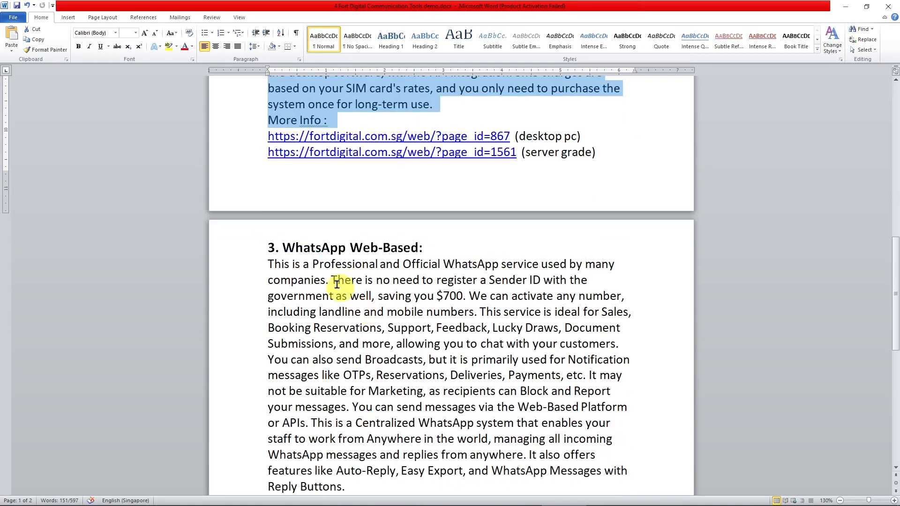
{"action": "scroll", "coordinate": [436, 255], "scroll_direction": "down", "scroll_amount": 5}
{"action": "left_click_drag", "start_coordinate": [271, 249], "coordinate": [536, 358]}
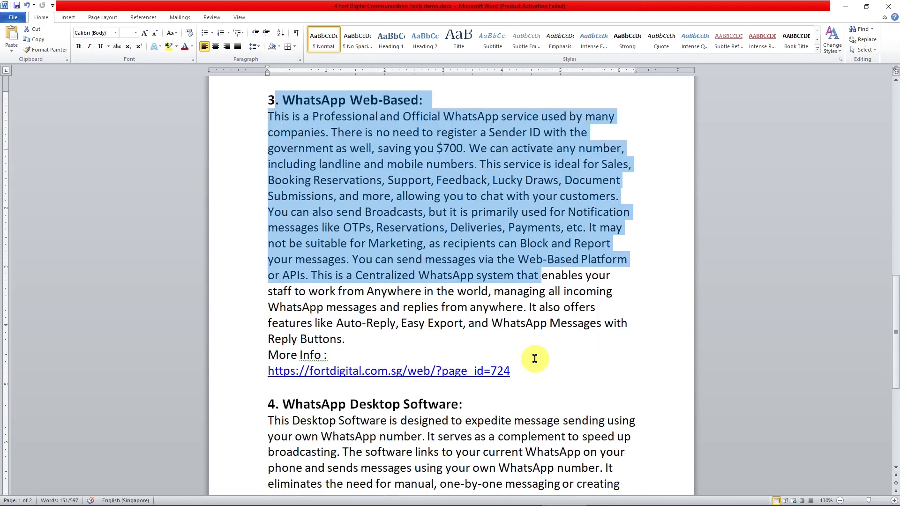
{"action": "left_click_drag", "start_coordinate": [263, 315], "coordinate": [497, 406]}
{"action": "scroll", "coordinate": [498, 342], "scroll_direction": "down", "scroll_amount": 3}
{"action": "left_click", "coordinate": [845, 6]}
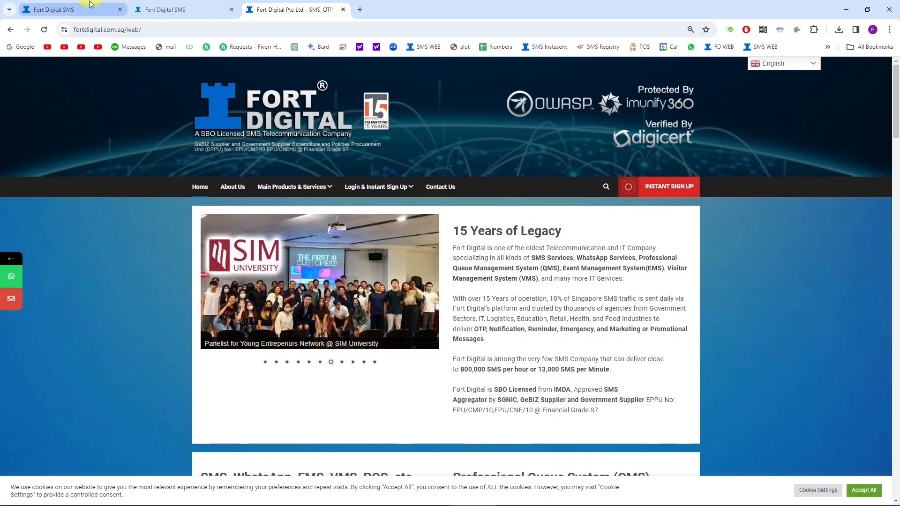
{"action": "mouse_move", "coordinate": [92, 5]}
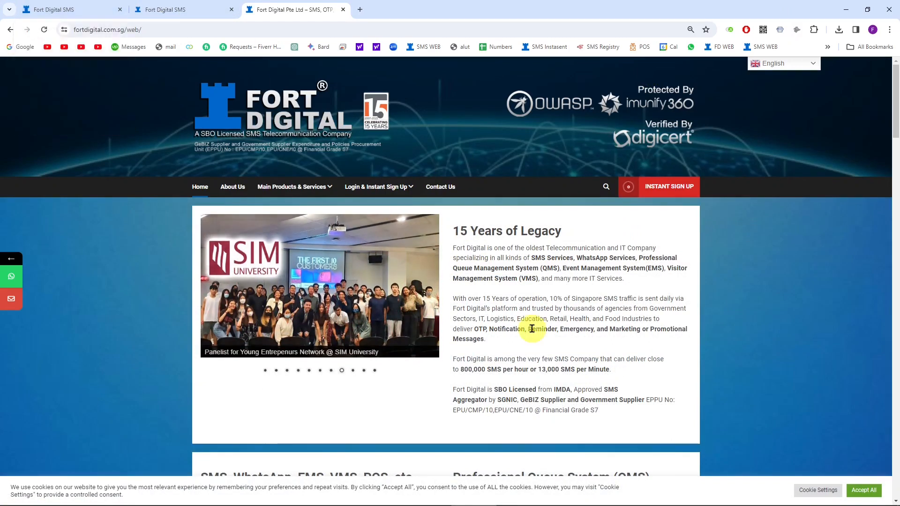